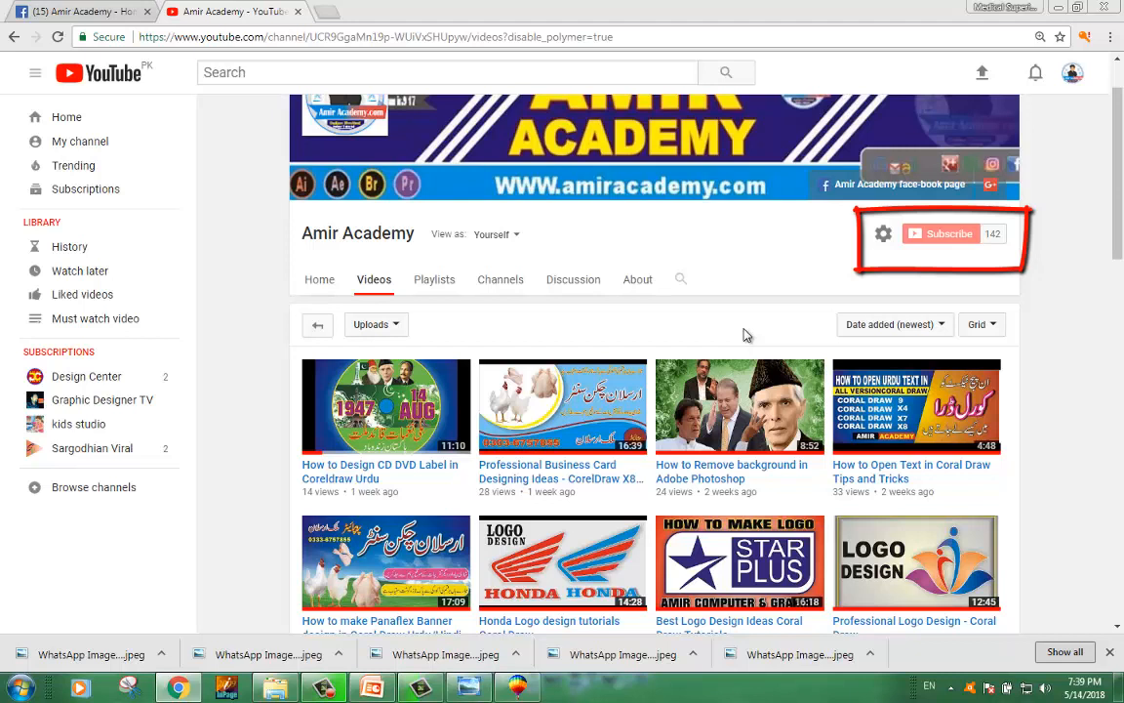
Step: Switch to the blank CorelDRAW document
click(1110, 652)
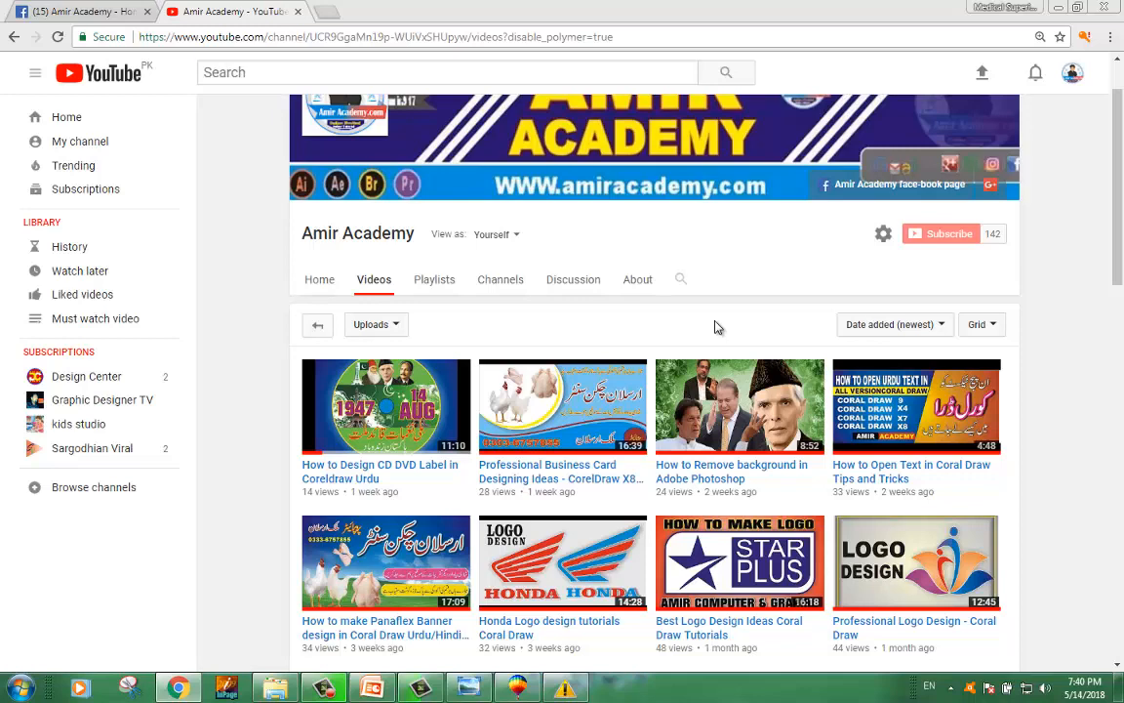
scroll(708, 326, up, 1)
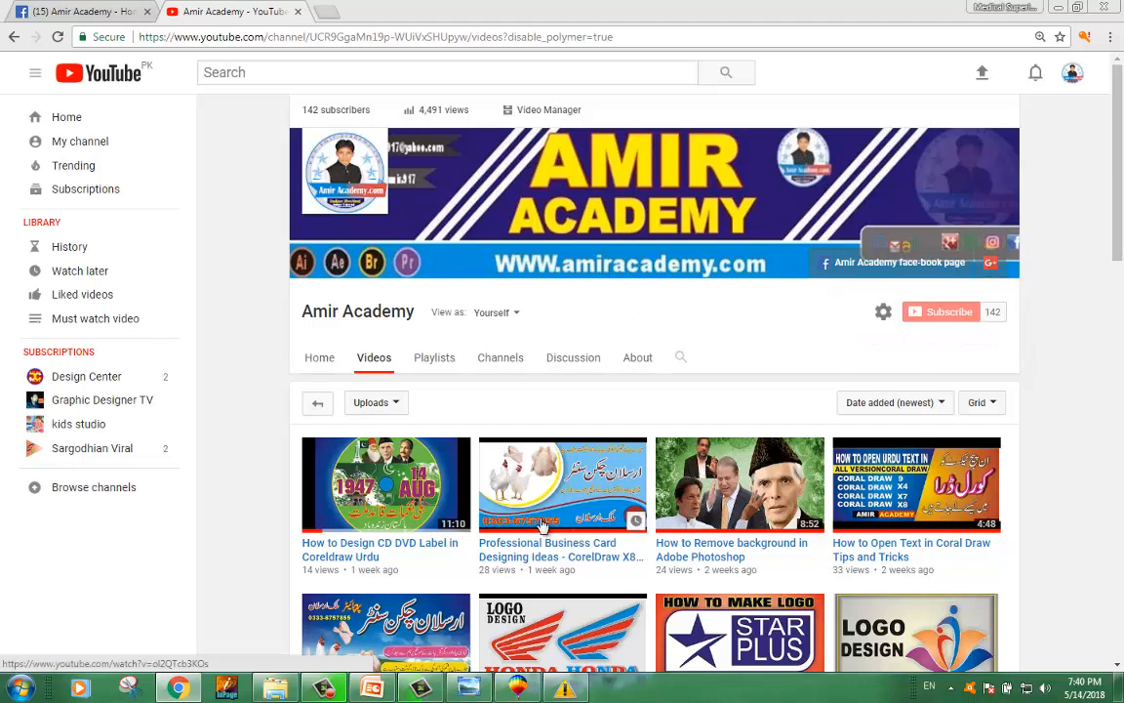
click(517, 688)
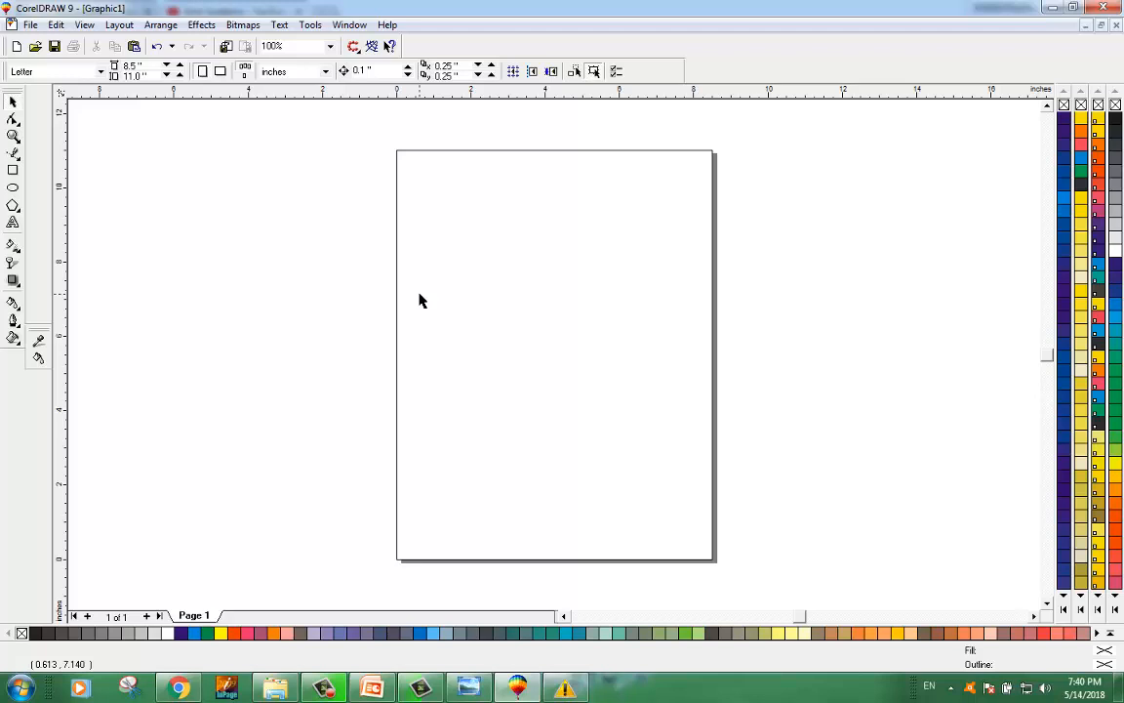
click(31, 25)
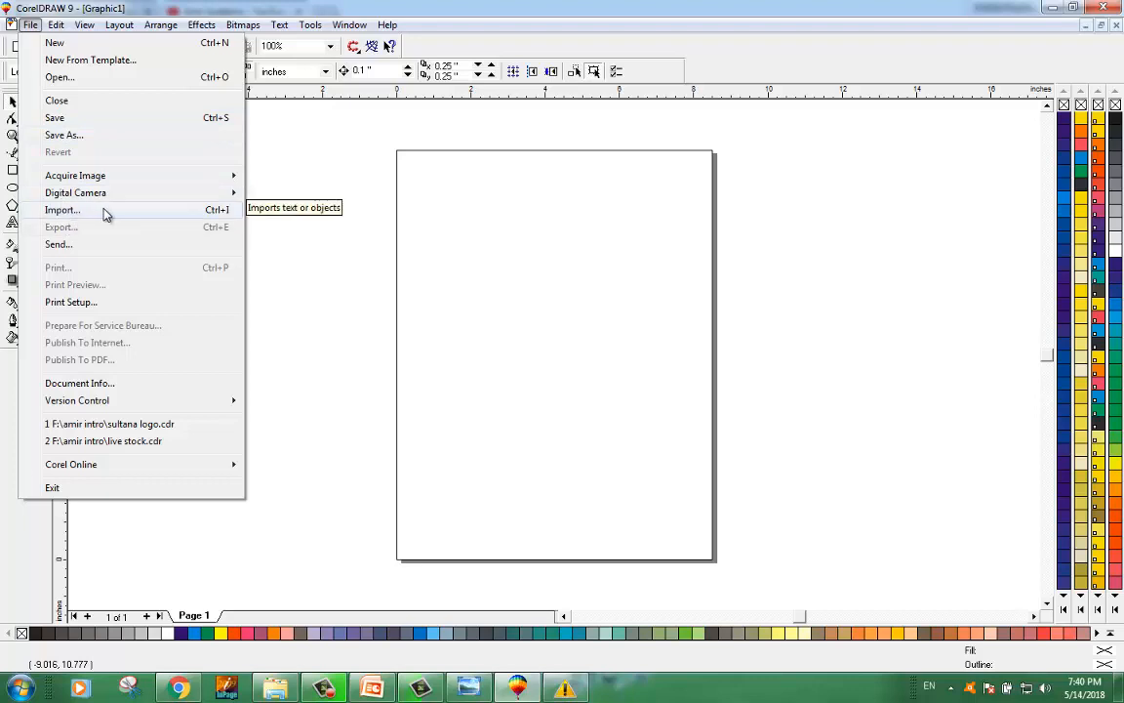
click(376, 265)
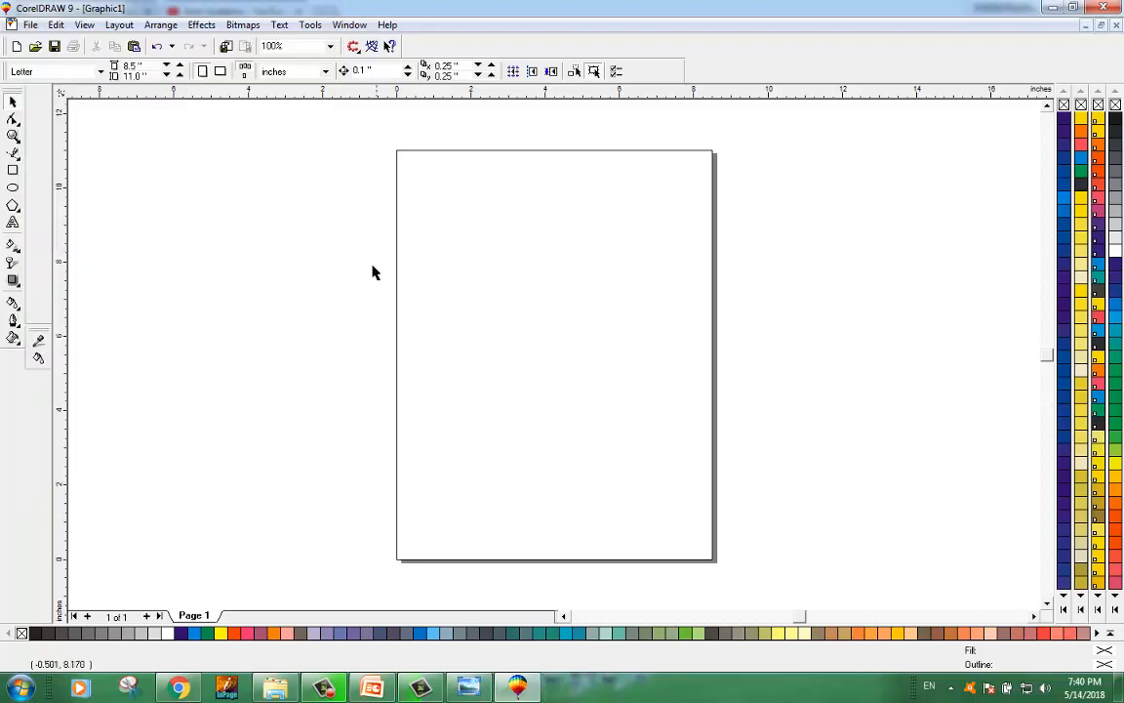
Step: Bring the kiwi and orange images from the Downloads folder into the drawing
click(275, 687)
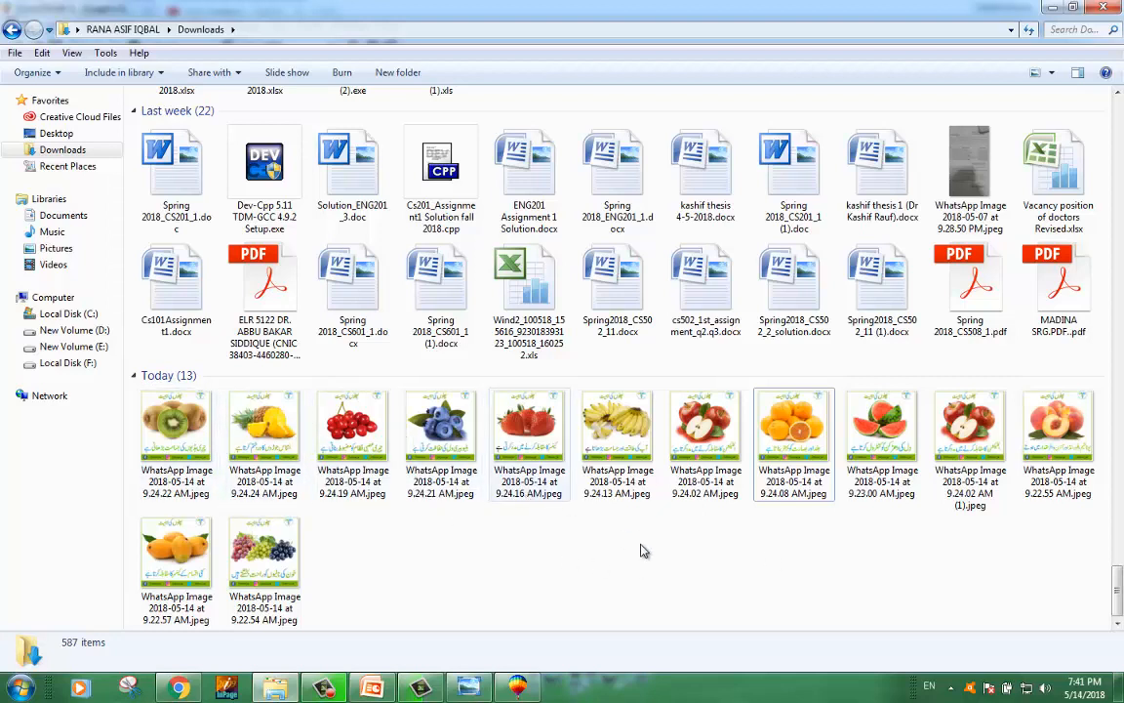
click(757, 404)
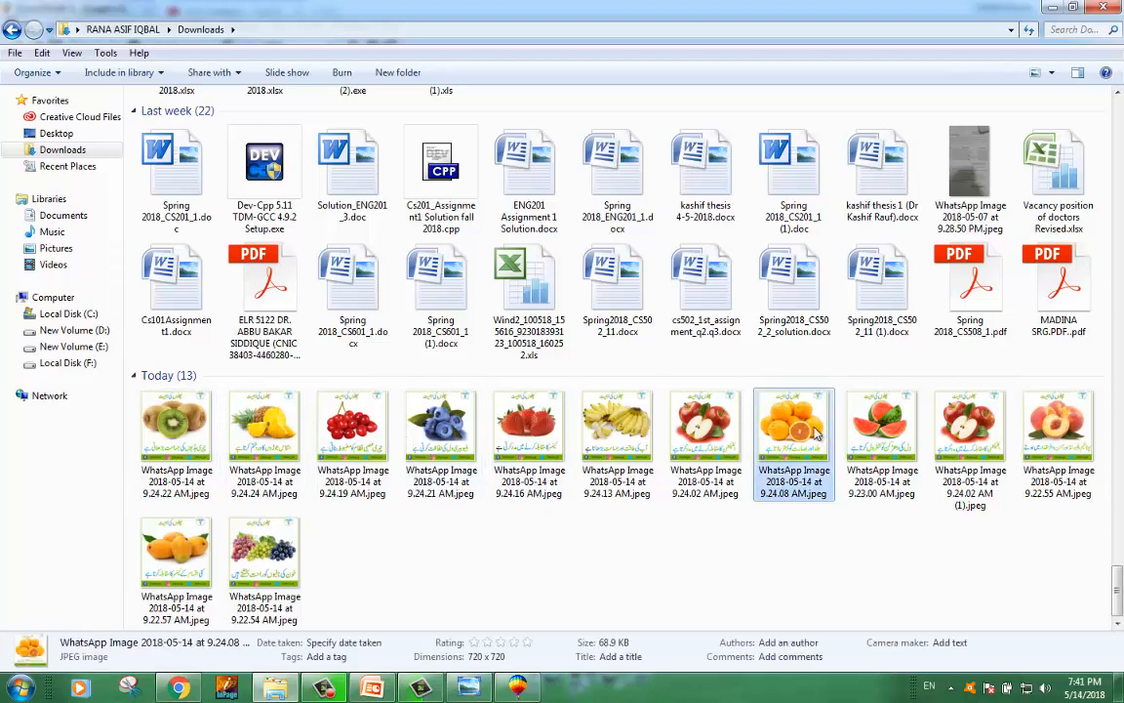
ctrl+click(176, 429)
drag(785, 476, 386, 341)
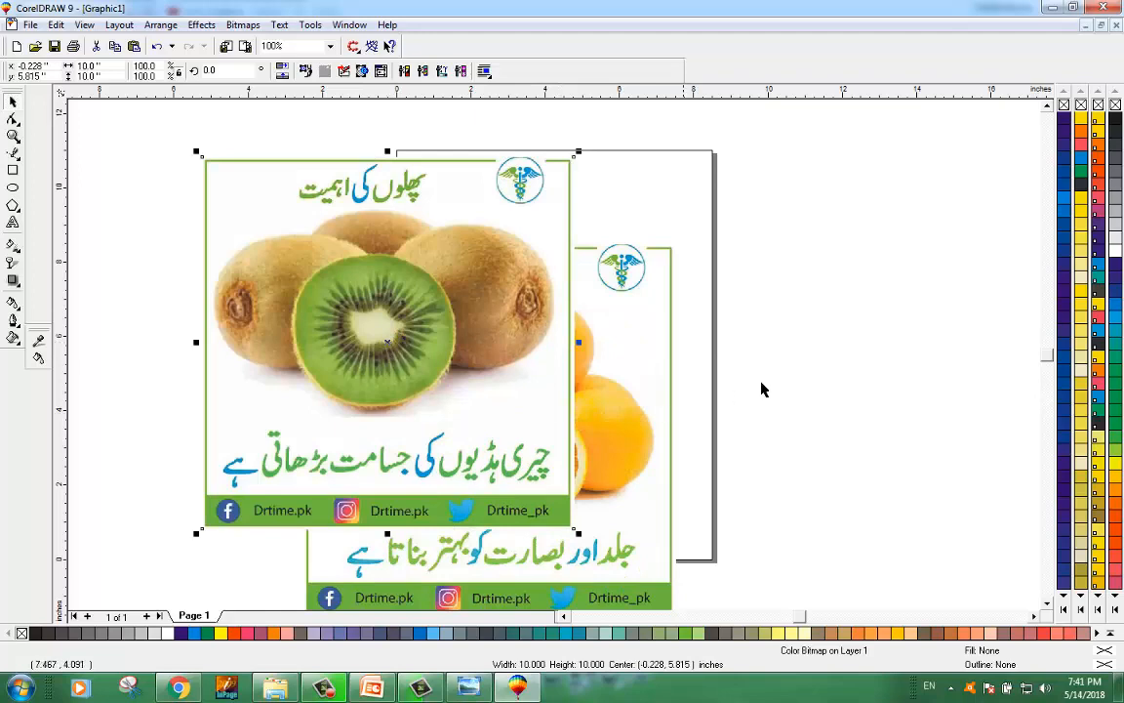
Step: Arrange the kiwi and orange images side by side, clear of the page
click(745, 415)
drag(641, 430, 941, 341)
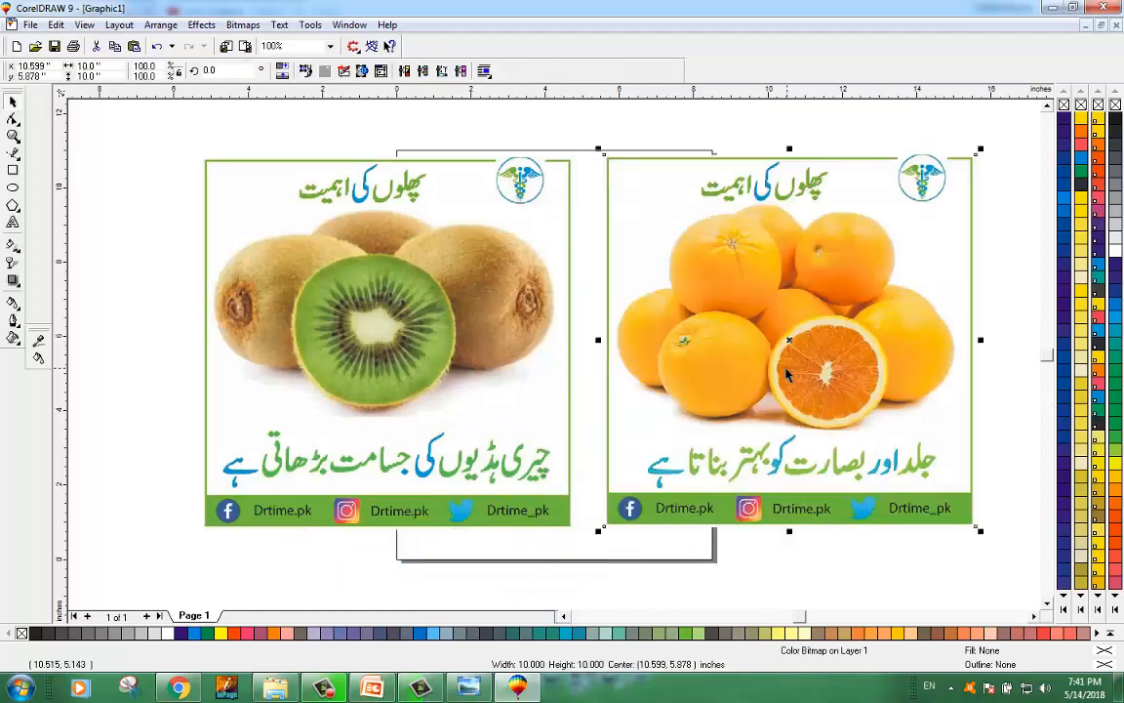
drag(508, 313, 389, 312)
drag(286, 333, 380, 334)
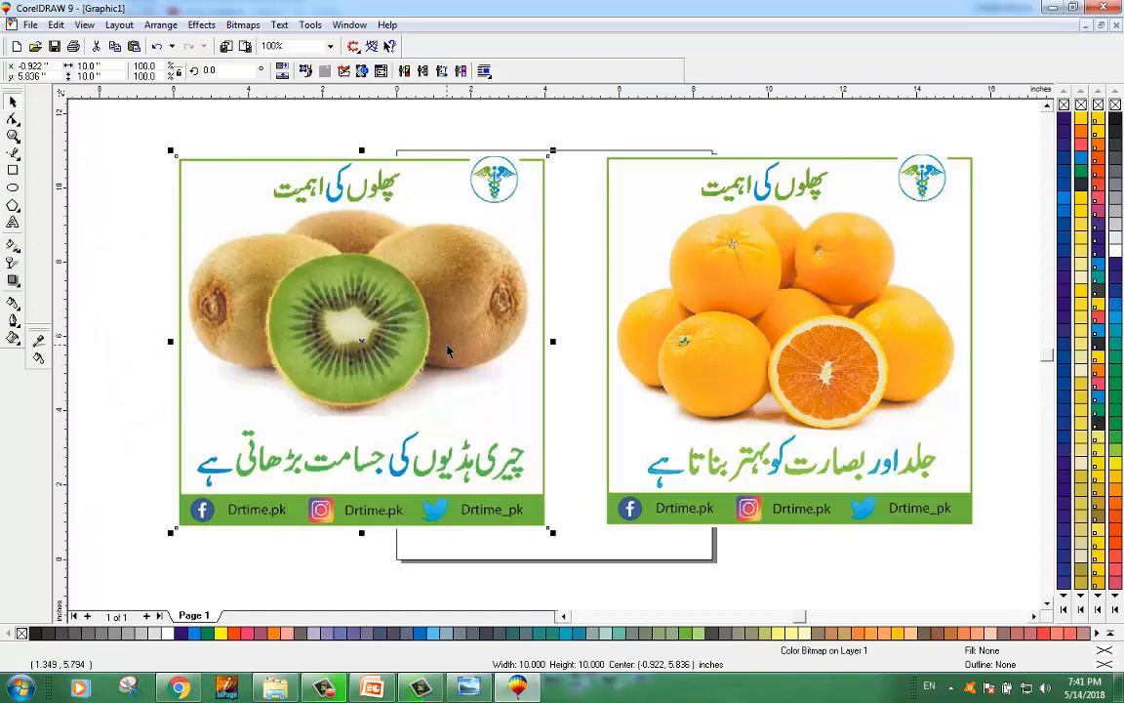
drag(447, 351, 480, 352)
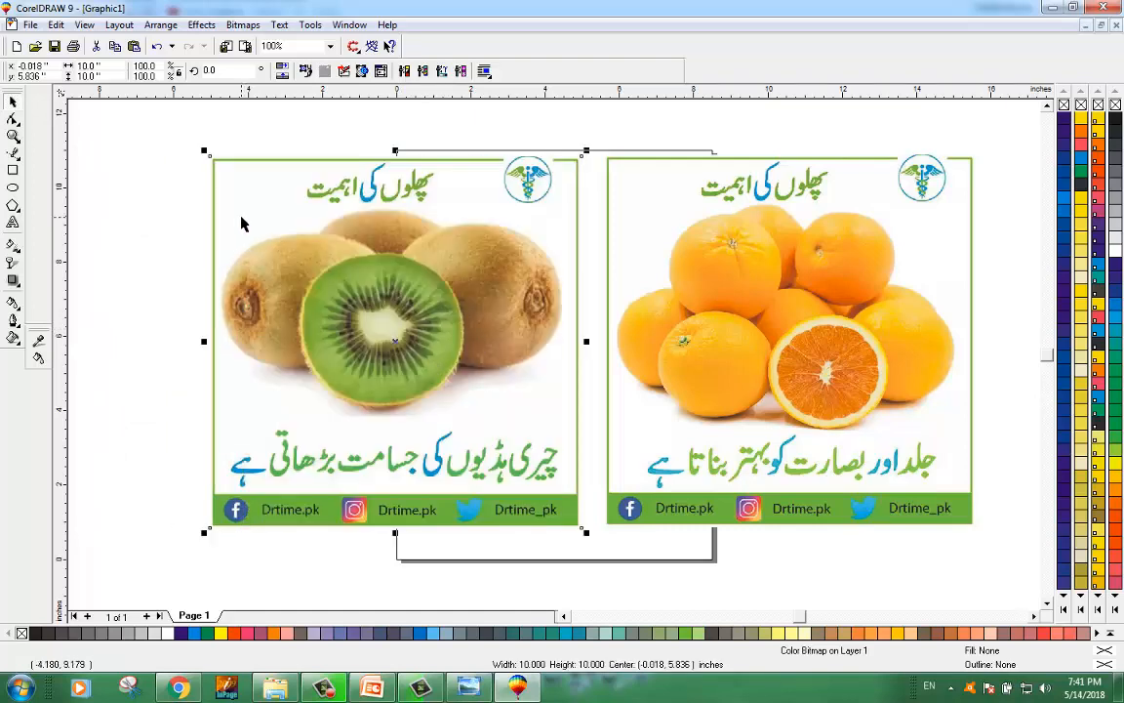
click(641, 233)
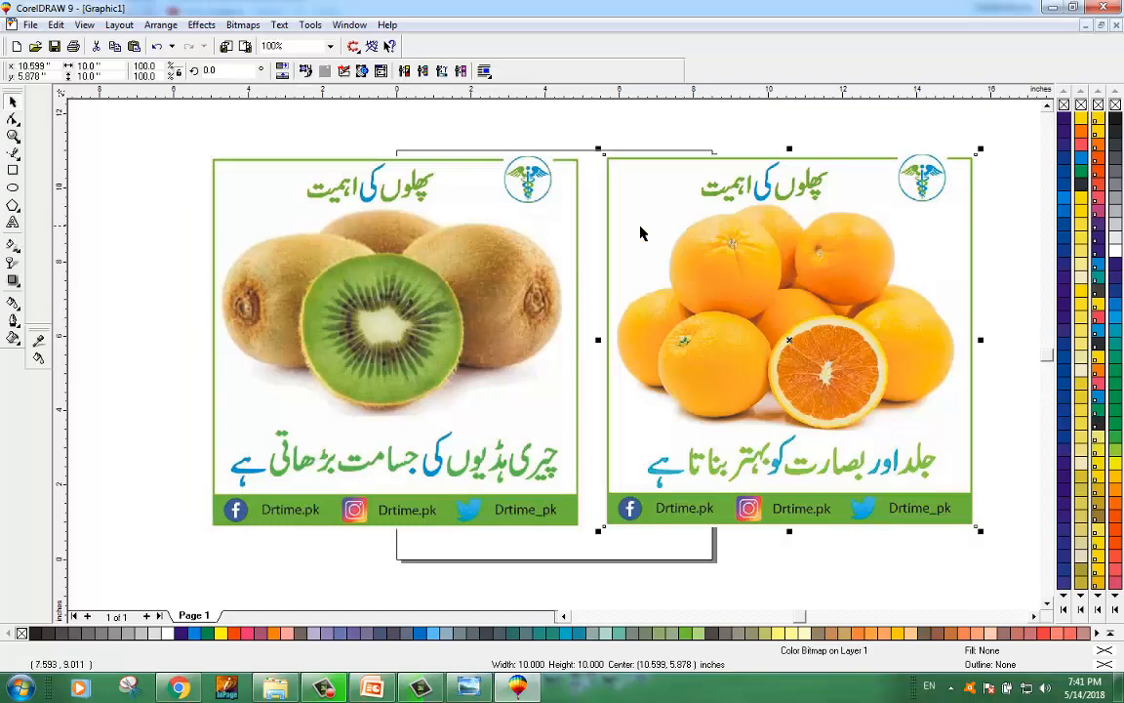
drag(552, 260, 408, 282)
click(496, 285)
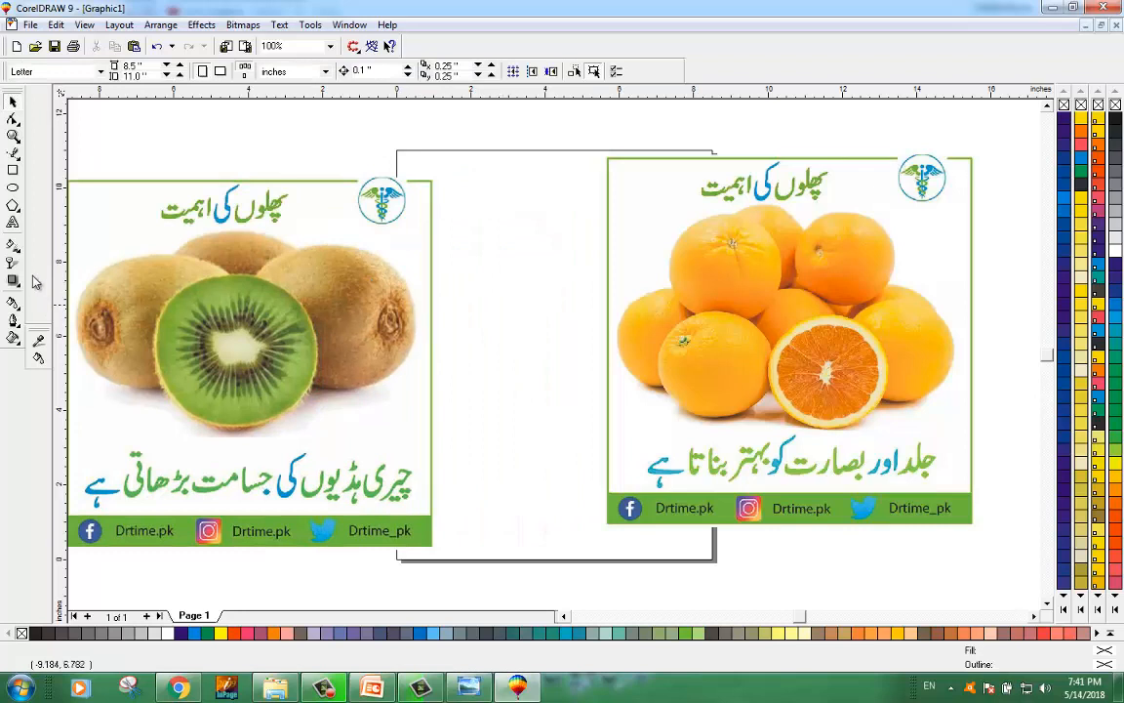
Step: Draw a page-sized rectangle and fill it with dark purple
double_click(14, 173)
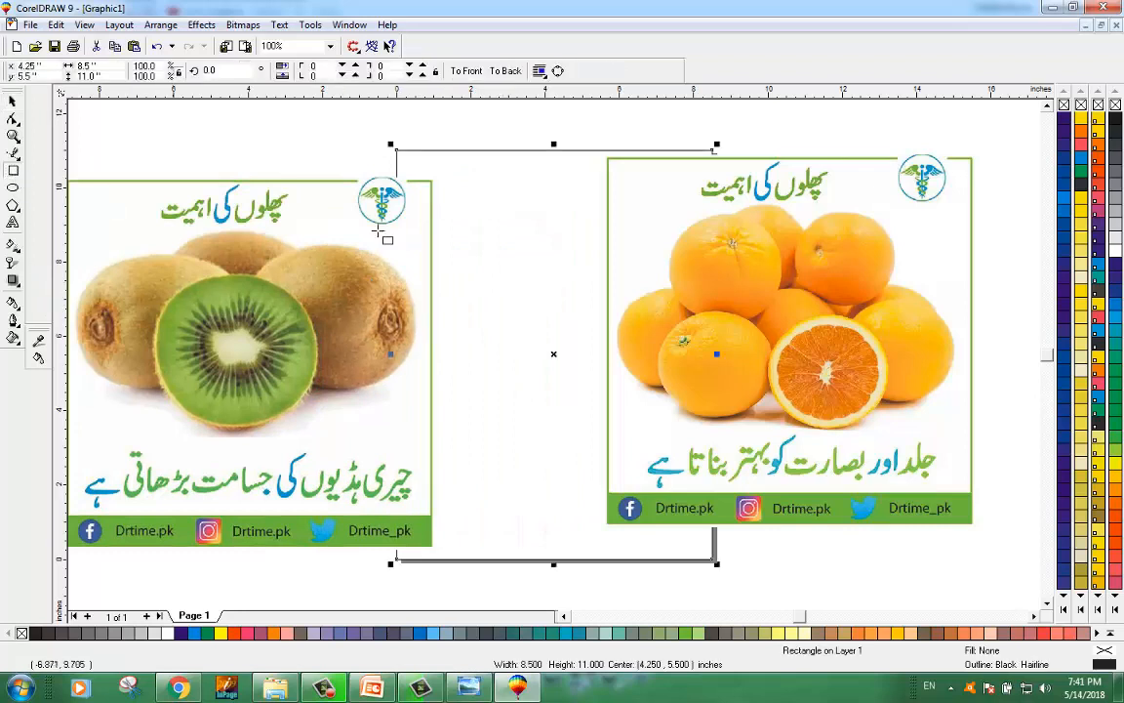
click(1065, 277)
Step: Switch the page to landscape orientation
click(13, 101)
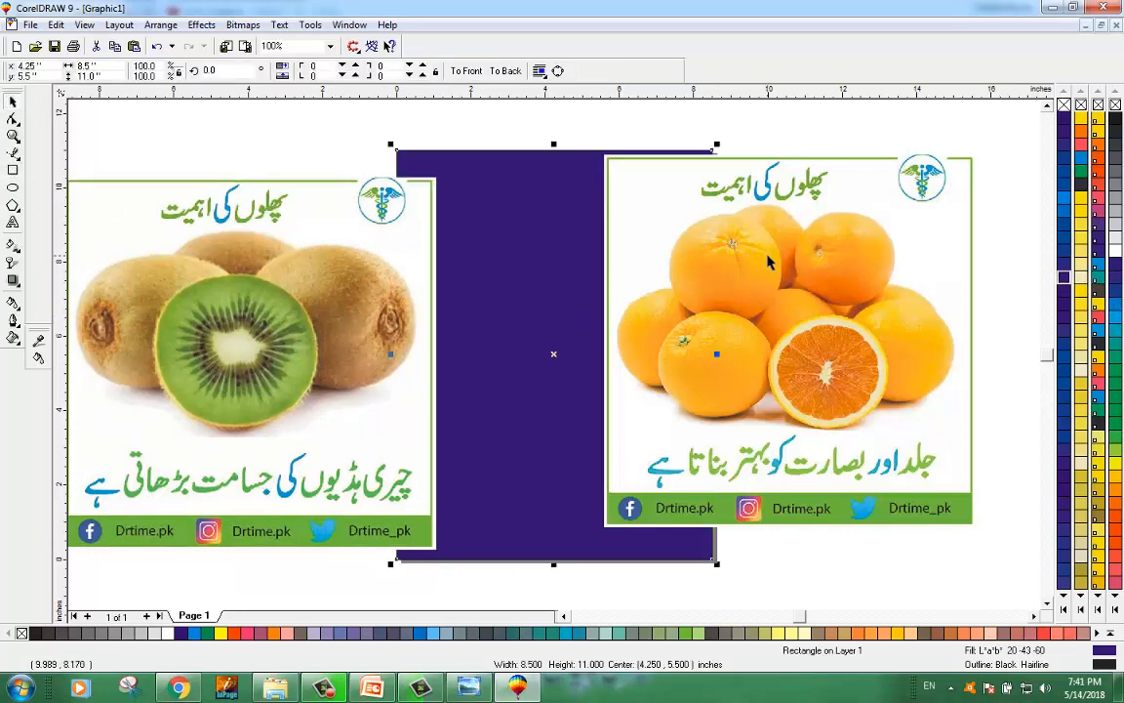
click(260, 137)
click(221, 71)
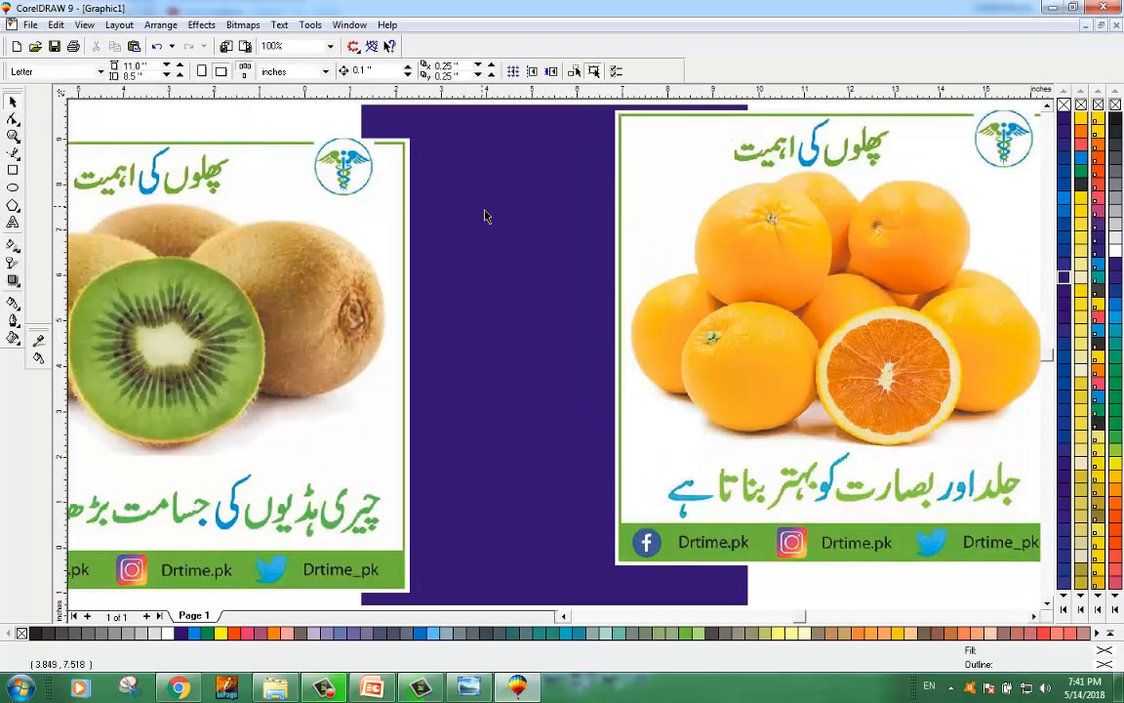
Step: Move the orange image aside, place the kiwi image over the purple rectangle and scale it to about 9.66 inches
drag(697, 220, 918, 468)
drag(313, 379, 693, 366)
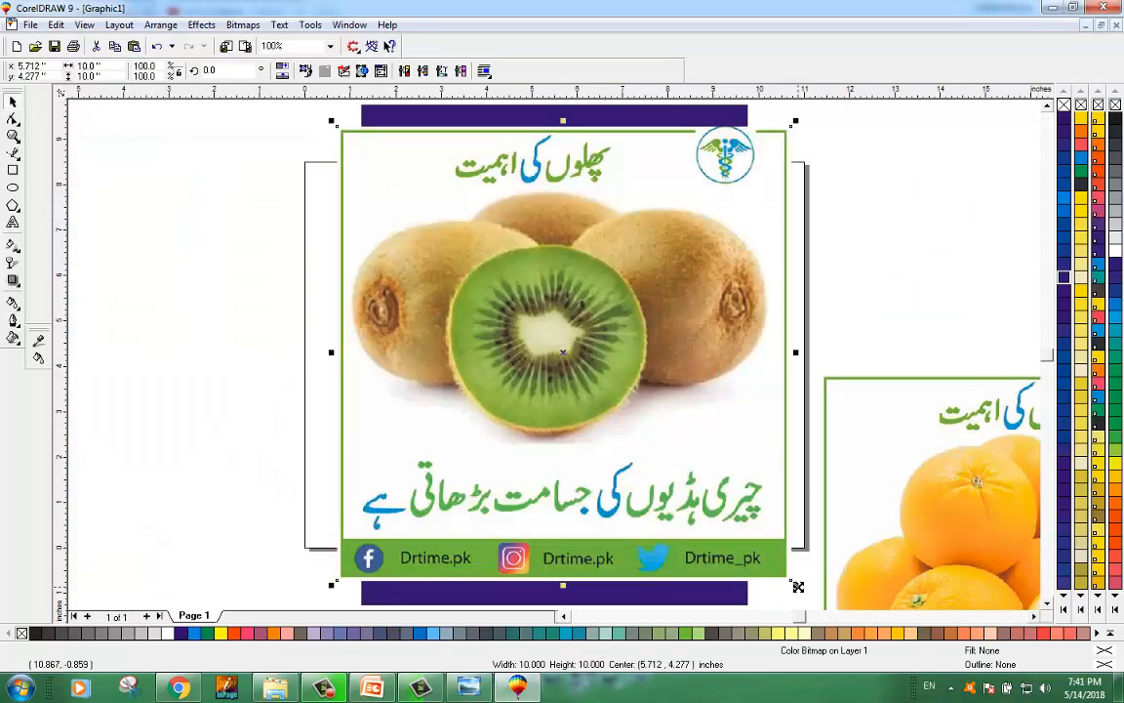
drag(795, 583, 791, 592)
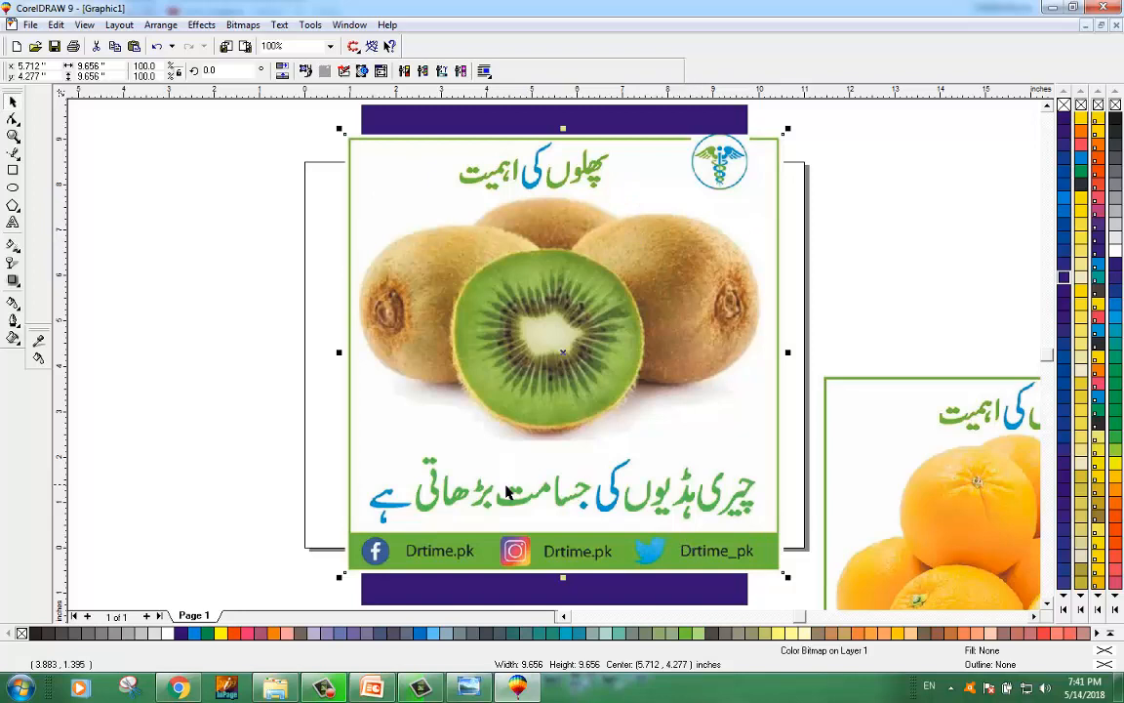
Step: Crop the kiwi image with the Shape tool, trimming off its heading, bottom text bar and side borders
click(438, 426)
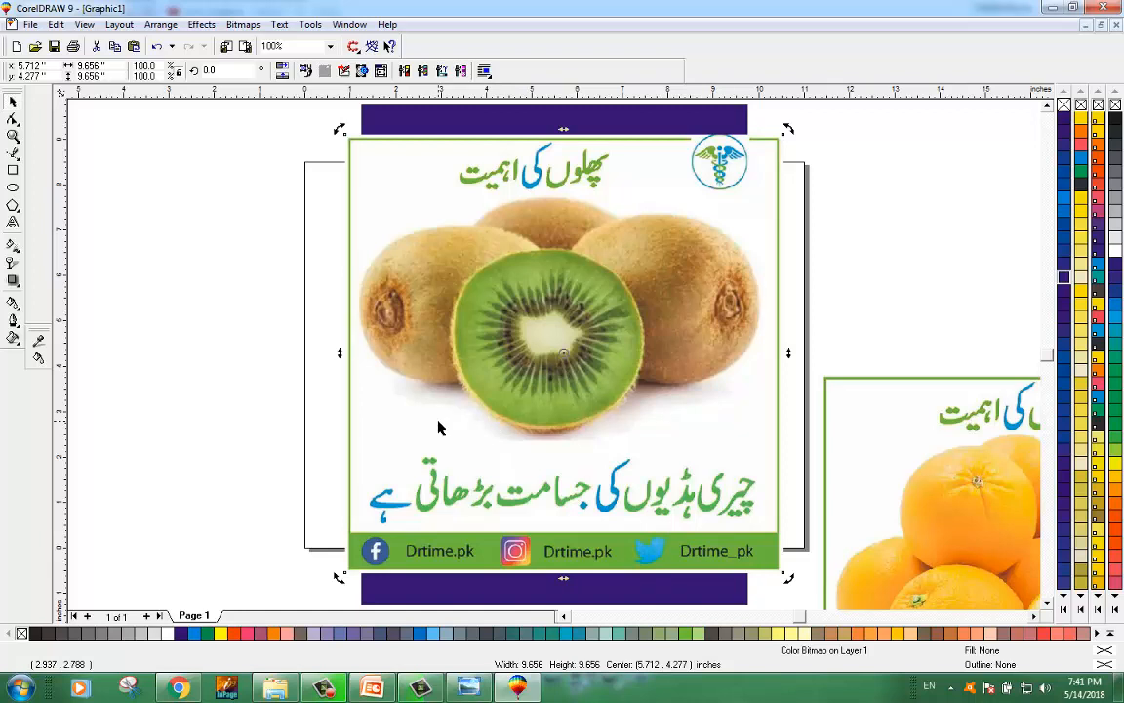
click(13, 119)
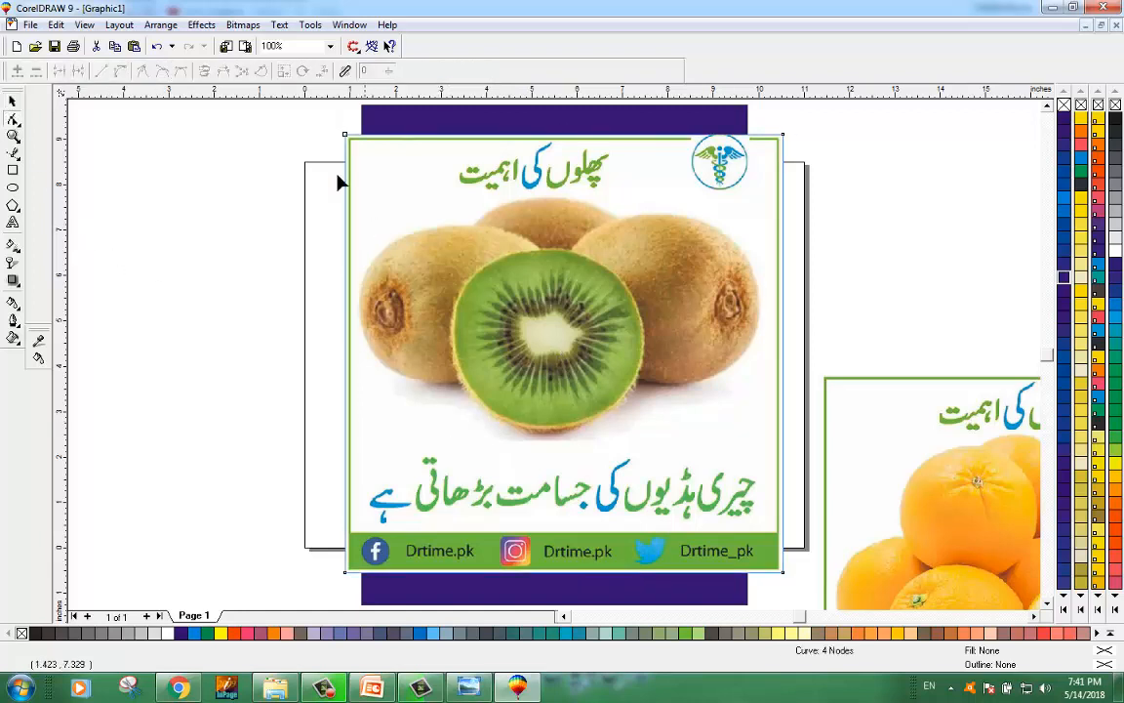
drag(256, 116, 782, 196)
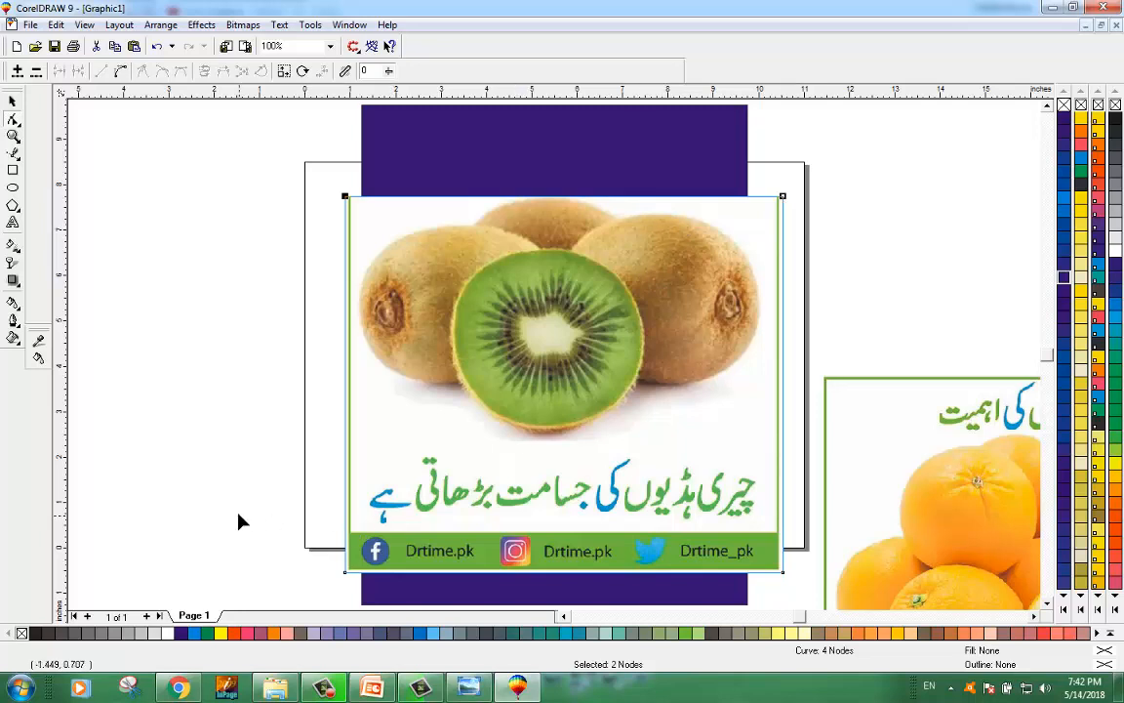
drag(241, 522, 785, 353)
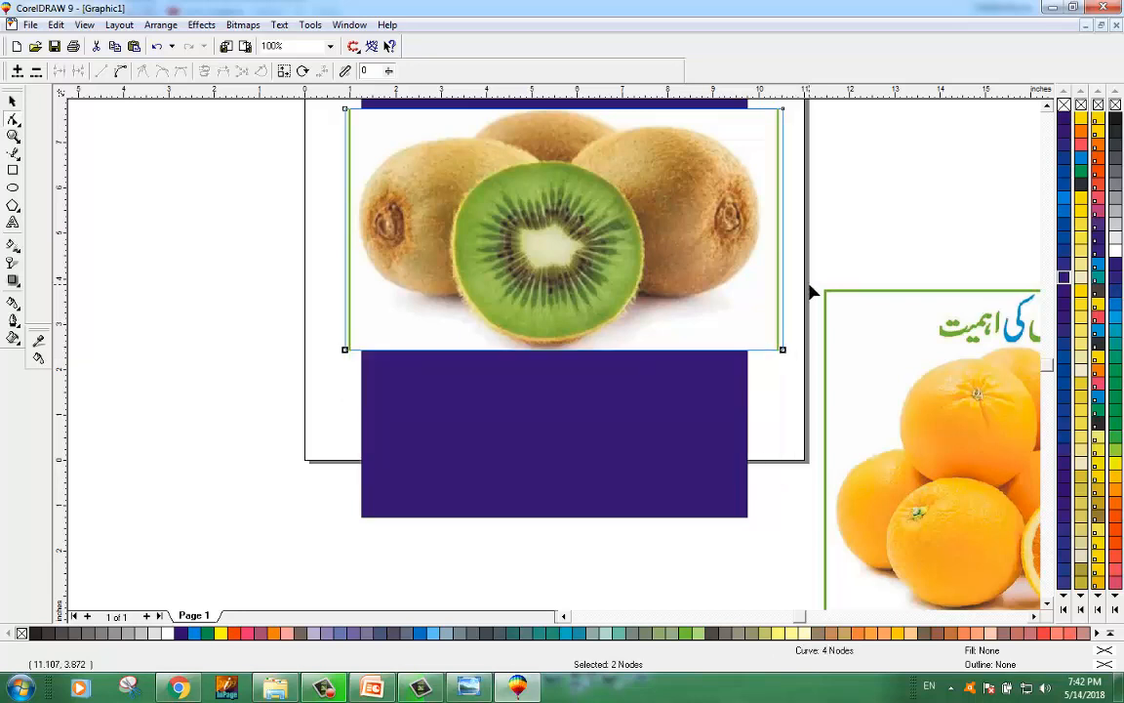
click(1045, 105)
click(1045, 106)
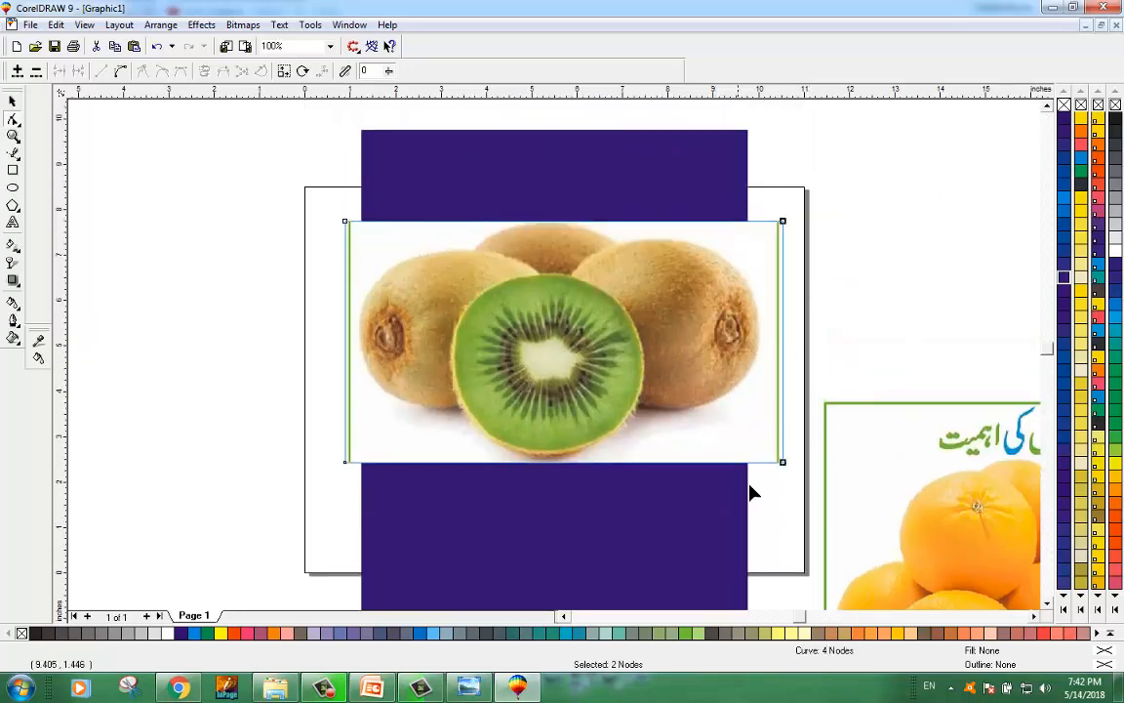
drag(783, 465, 760, 465)
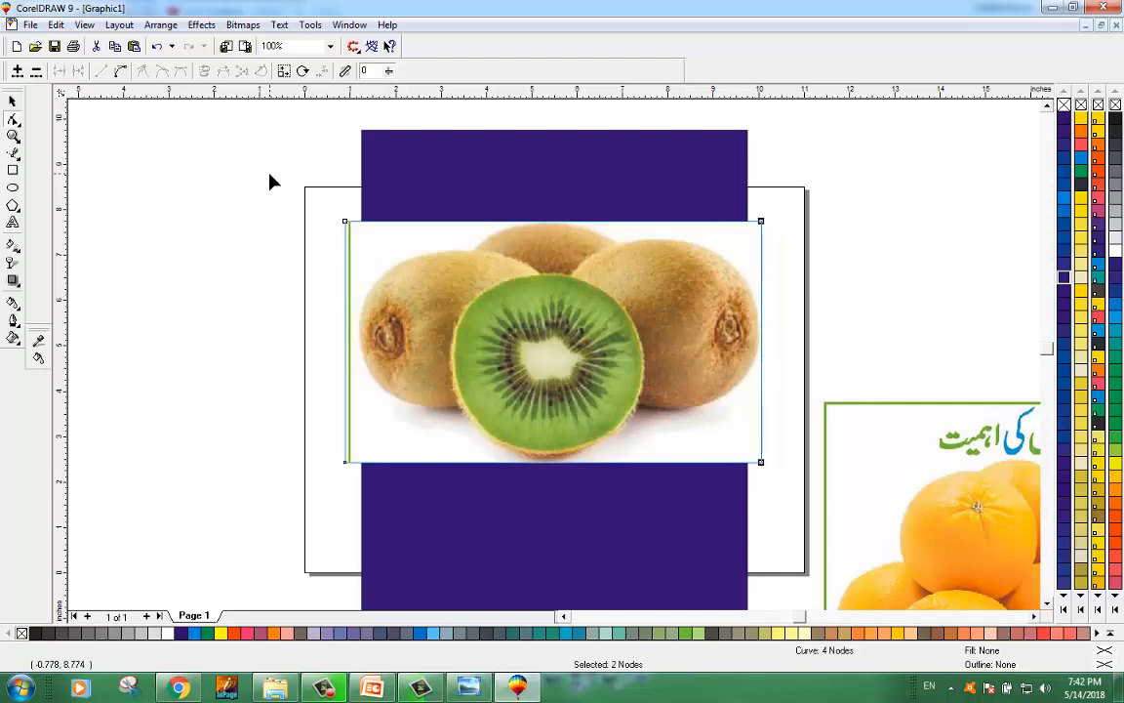
drag(272, 174, 357, 465)
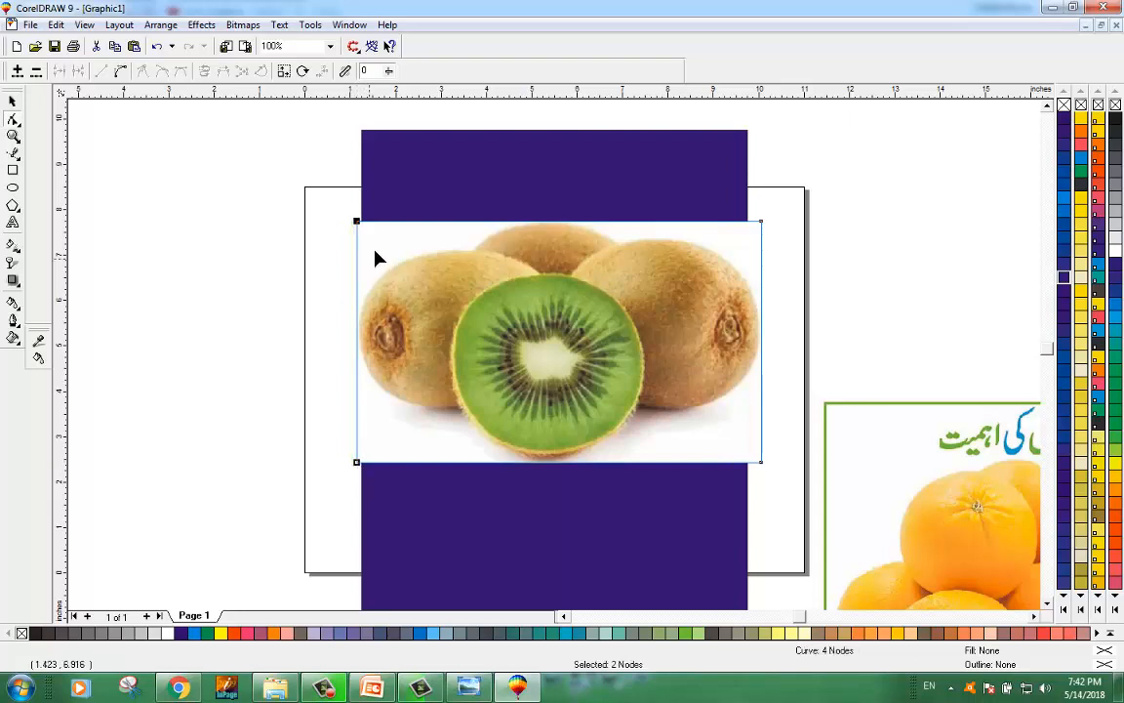
Step: Add nodes along the kiwi image's top edge and one on its left edge with the Shape tool
click(12, 102)
click(166, 239)
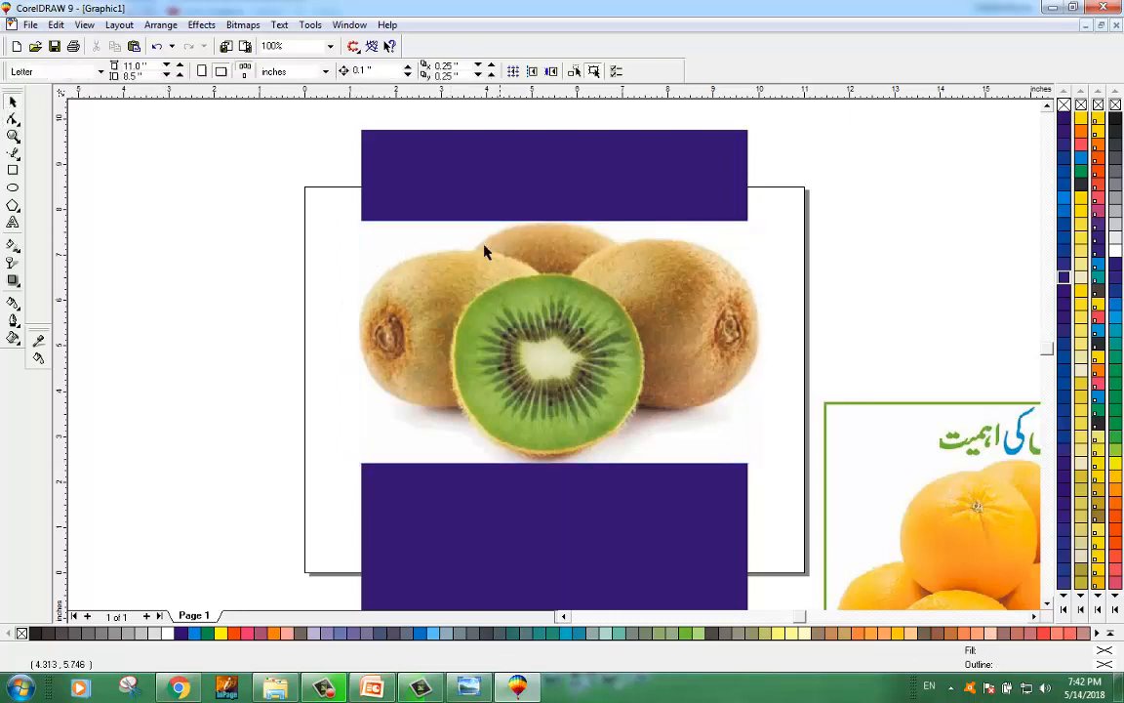
click(449, 235)
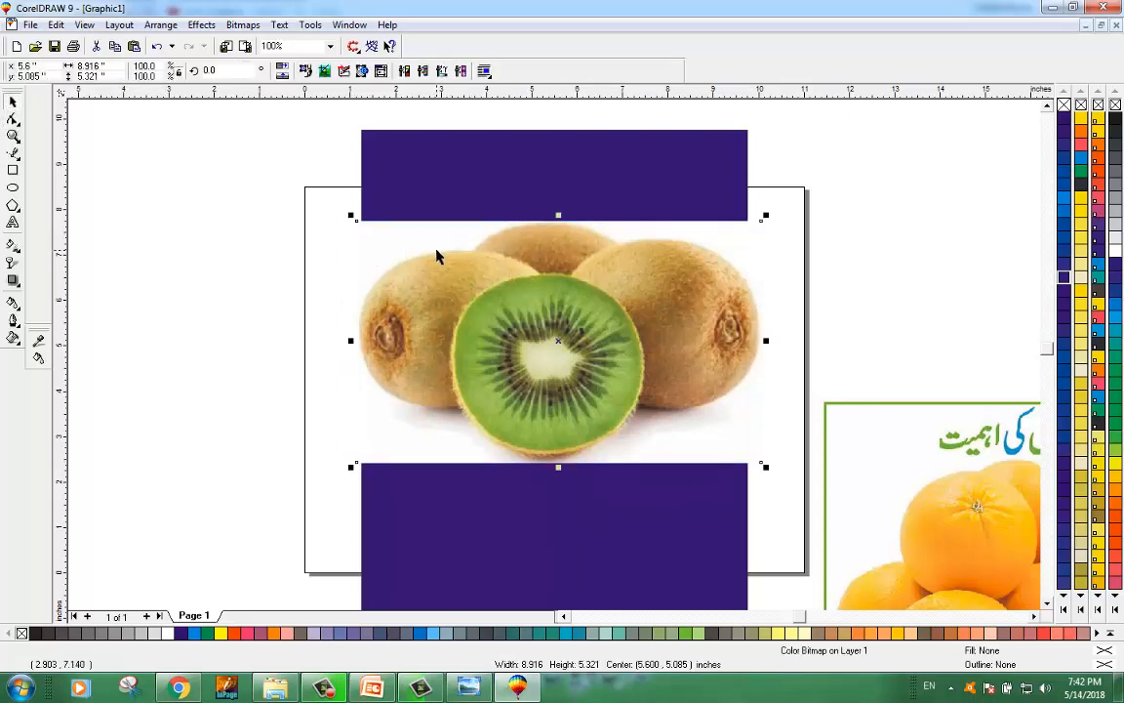
scroll(429, 255, up, 1)
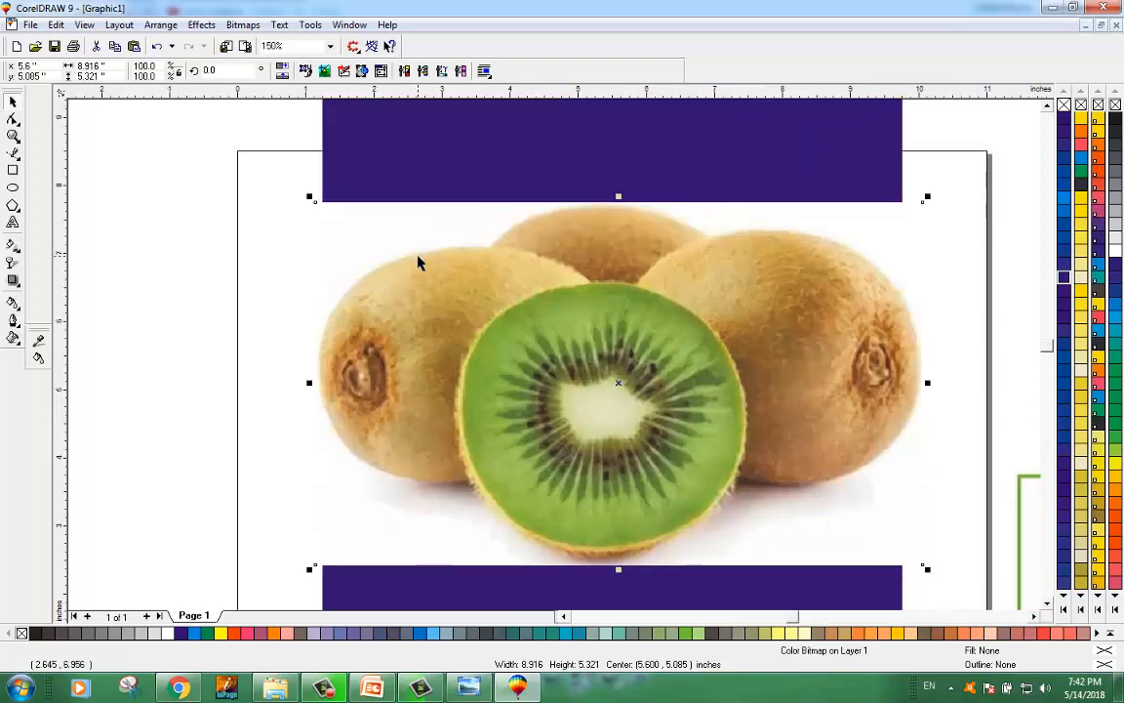
click(14, 118)
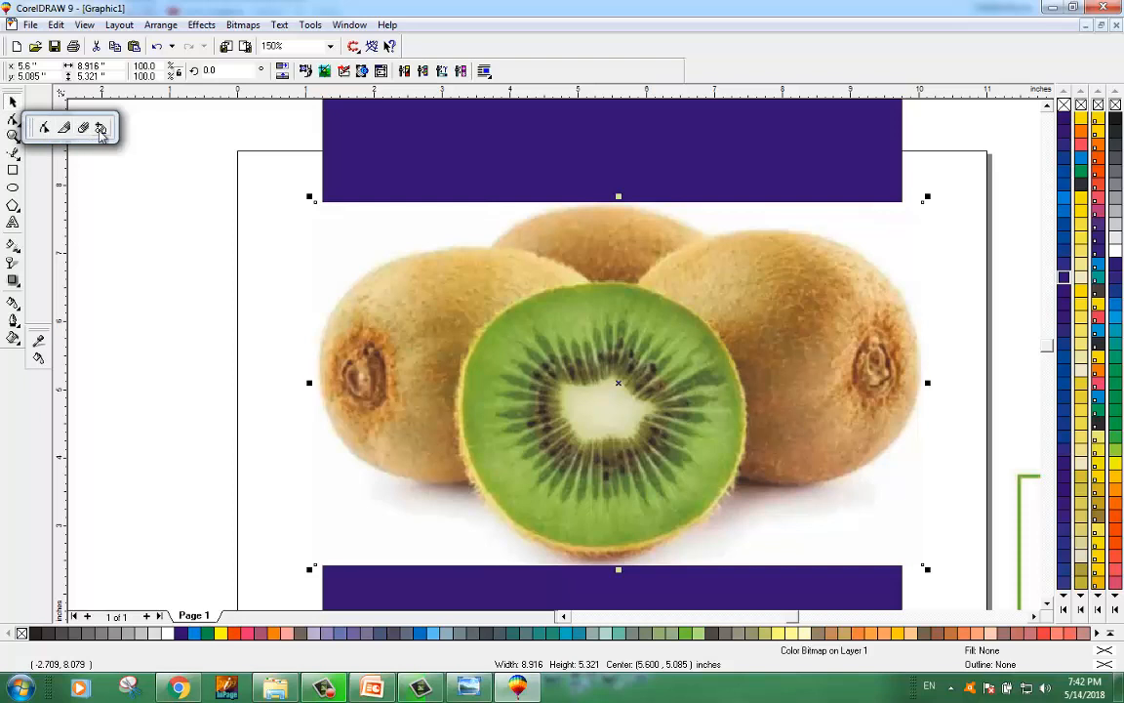
click(13, 153)
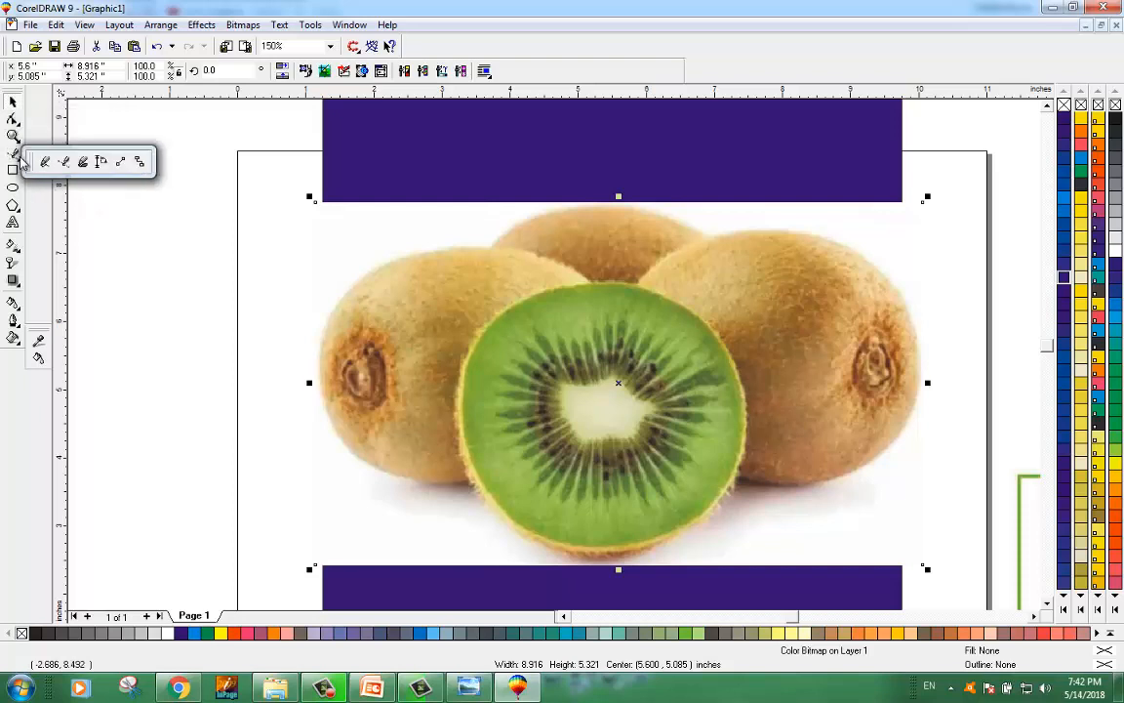
click(12, 118)
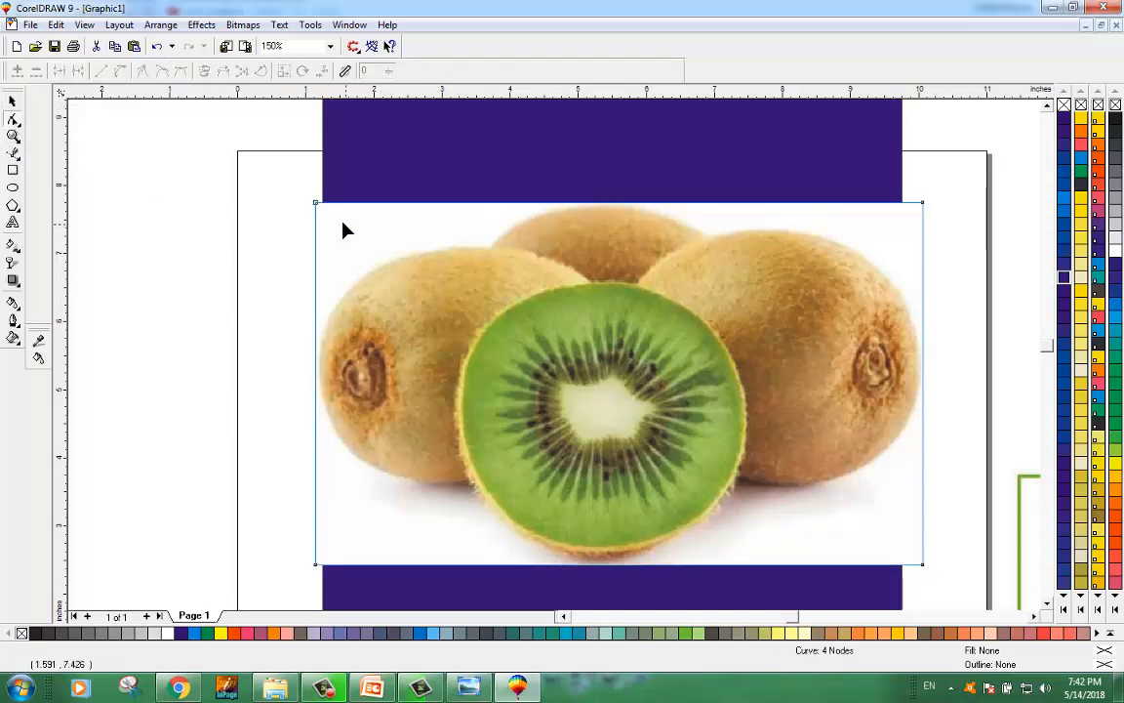
double_click(541, 203)
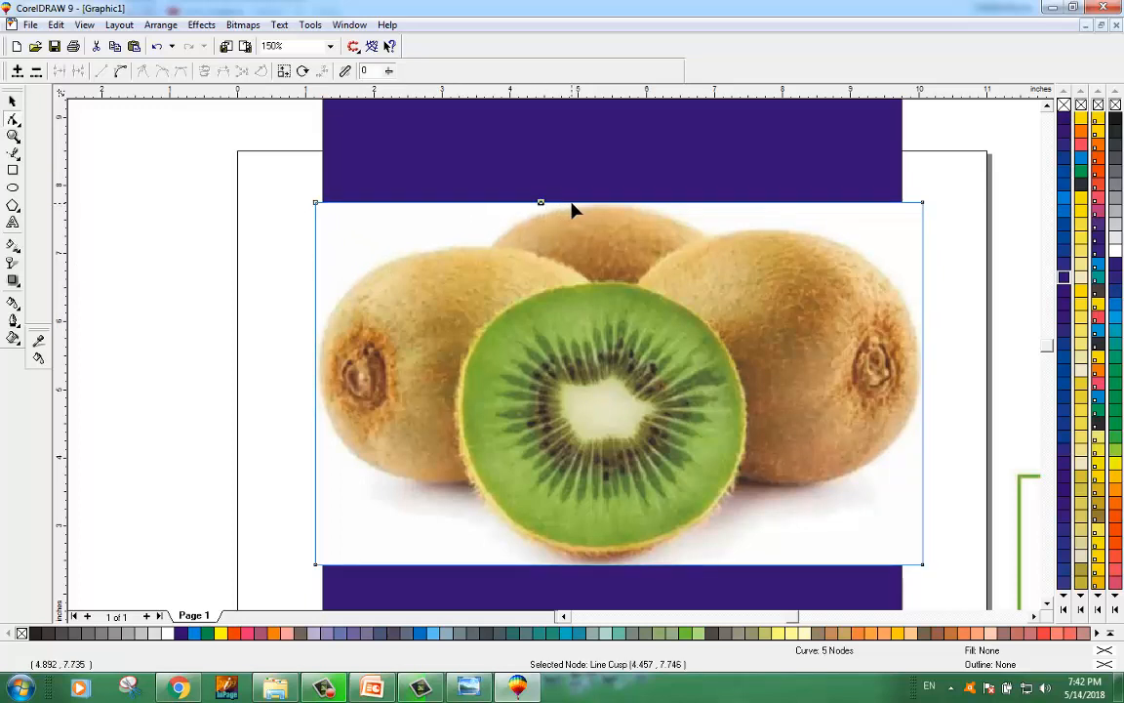
double_click(571, 203)
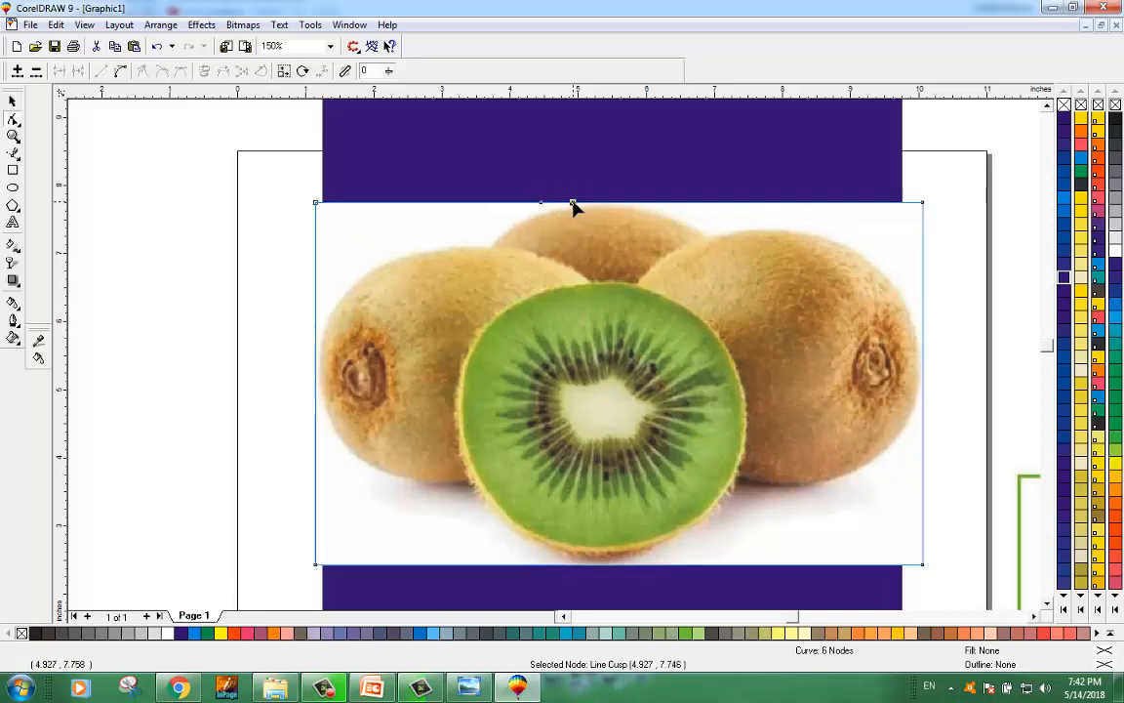
double_click(632, 203)
double_click(317, 334)
Step: Delete the top-left corner node and the nearest top node to cut a diagonal corner into the image
double_click(317, 205)
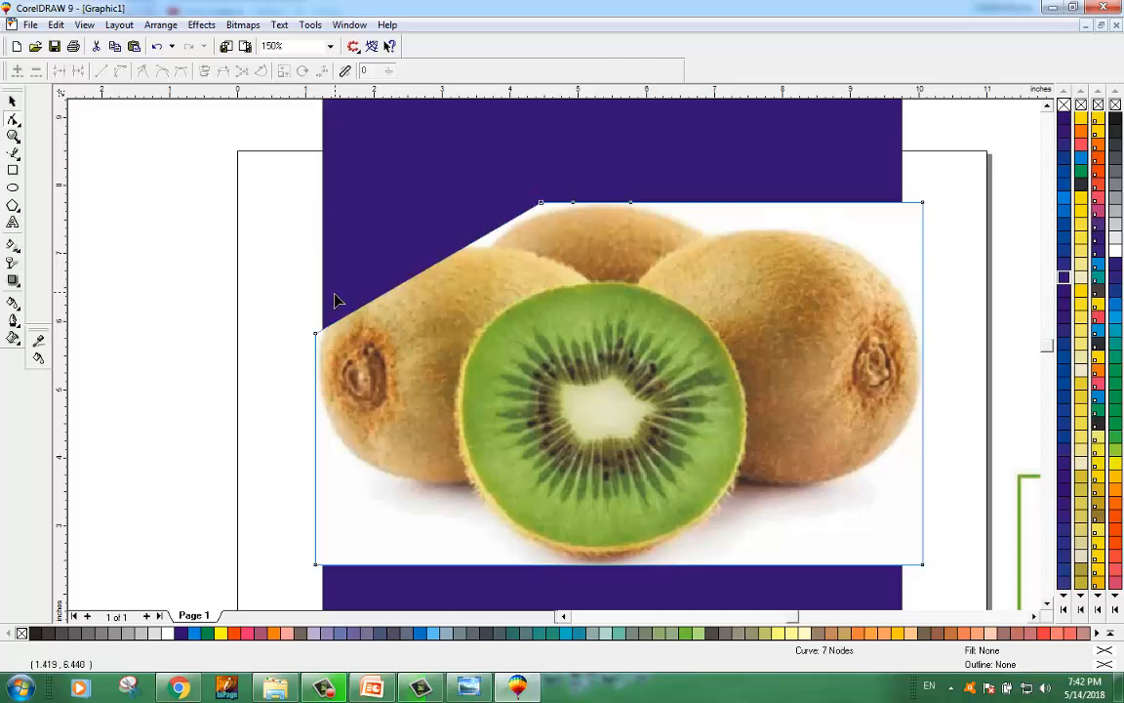
click(417, 275)
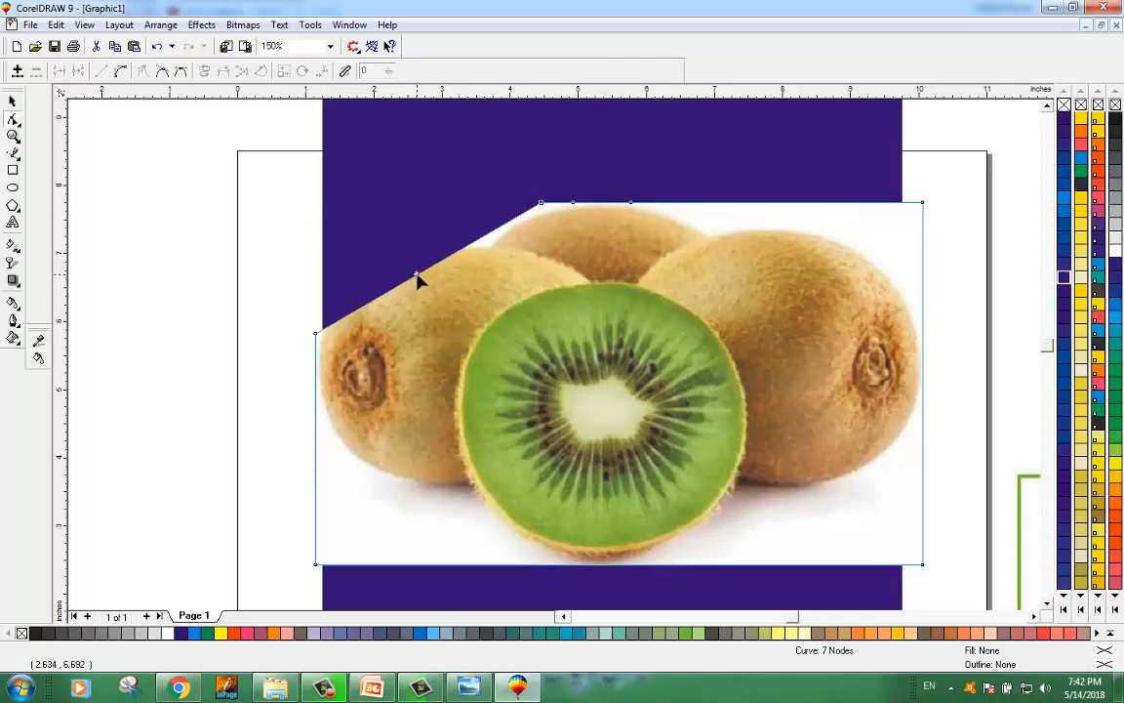
double_click(540, 206)
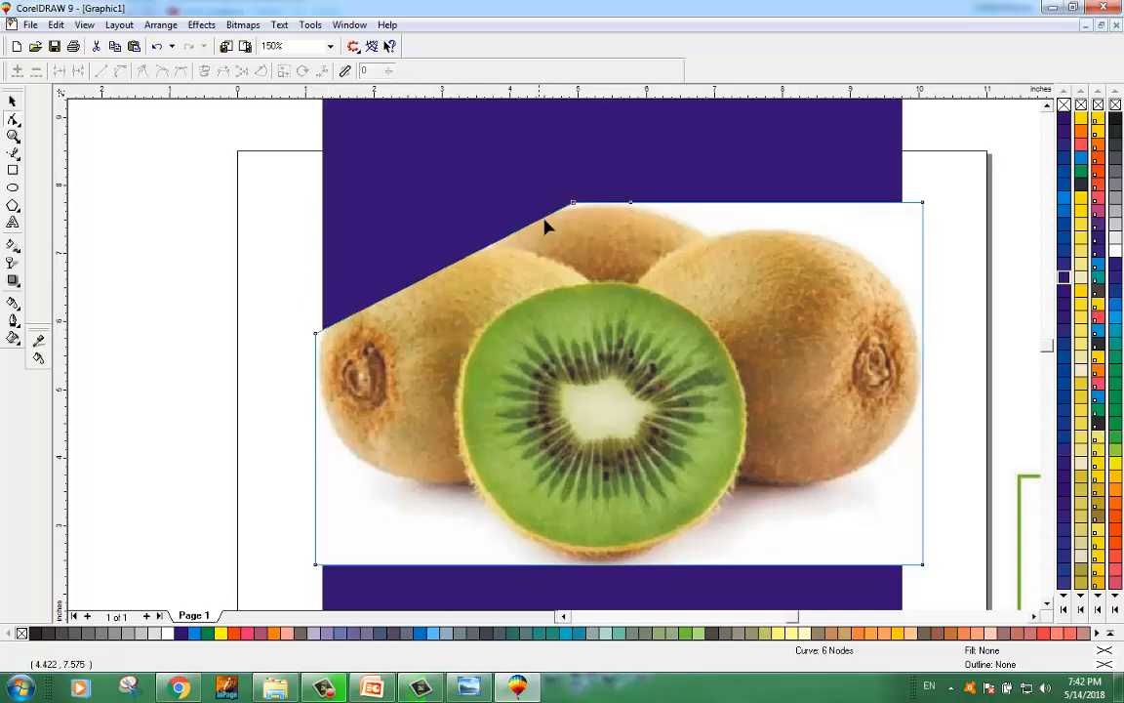
Step: Cut off the kiwi image's top-right corner by deleting its corner node, and add a node partway down the new diagonal edge
double_click(923, 204)
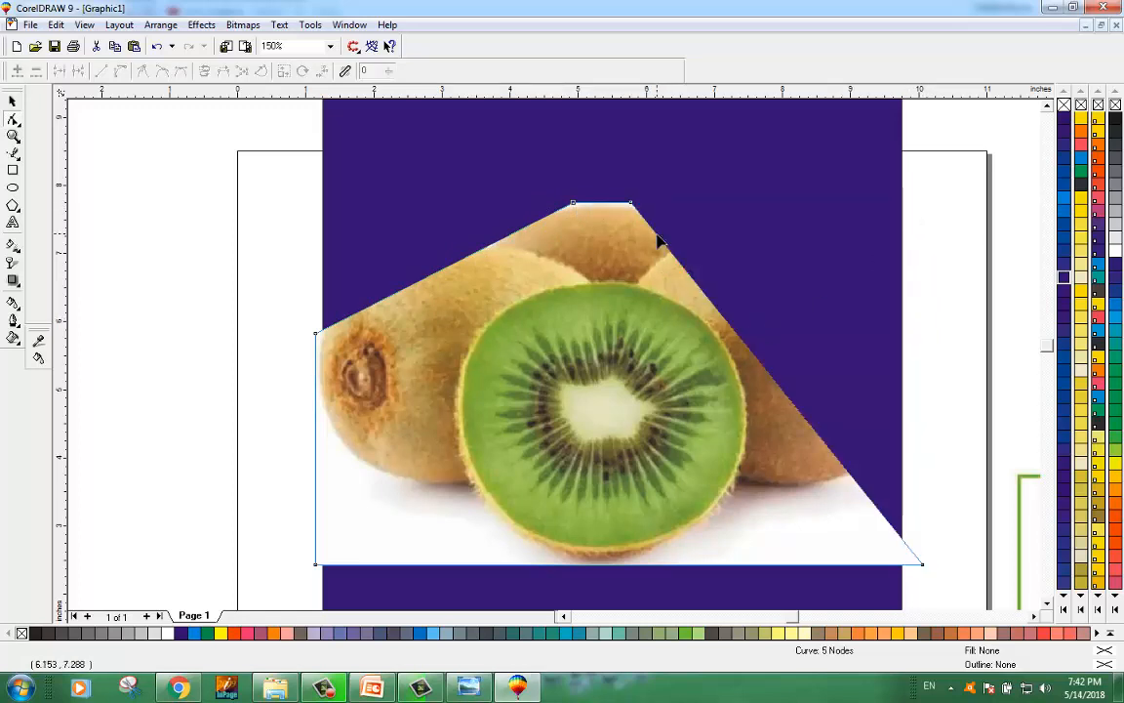
double_click(852, 478)
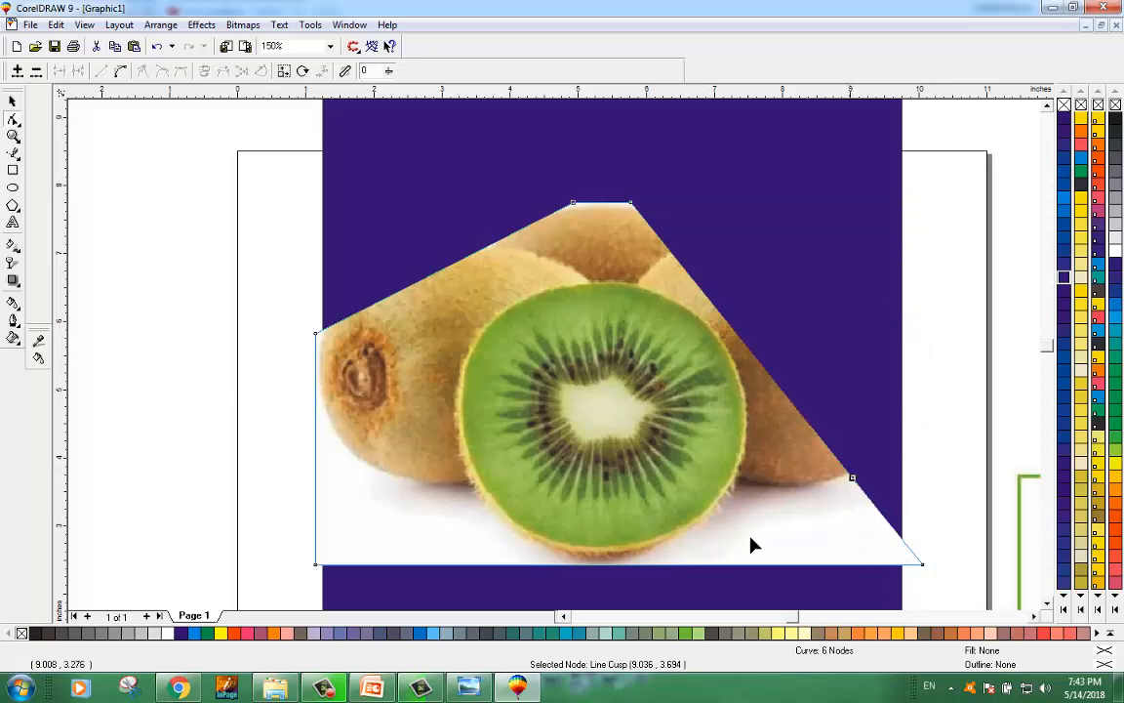
Step: Add nodes along the image's bottom and left edges, then delete the bottom-left and bottom-right corner nodes to cut both lower corners diagonally
double_click(608, 565)
double_click(649, 565)
double_click(553, 565)
double_click(314, 397)
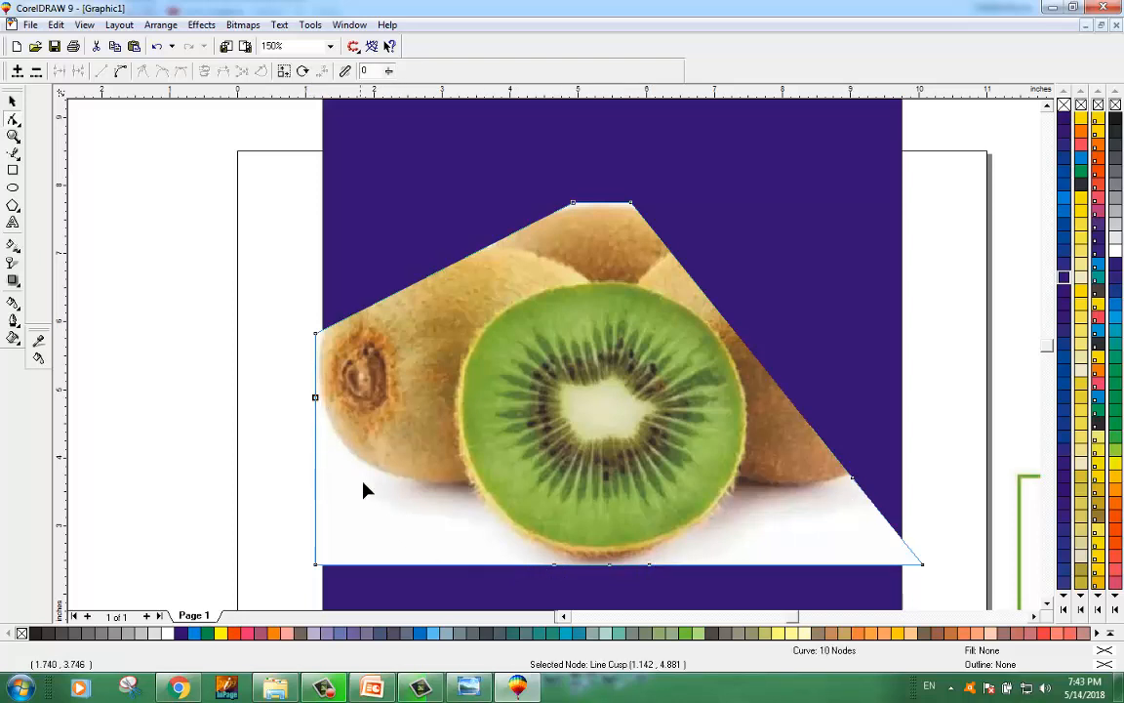
double_click(315, 565)
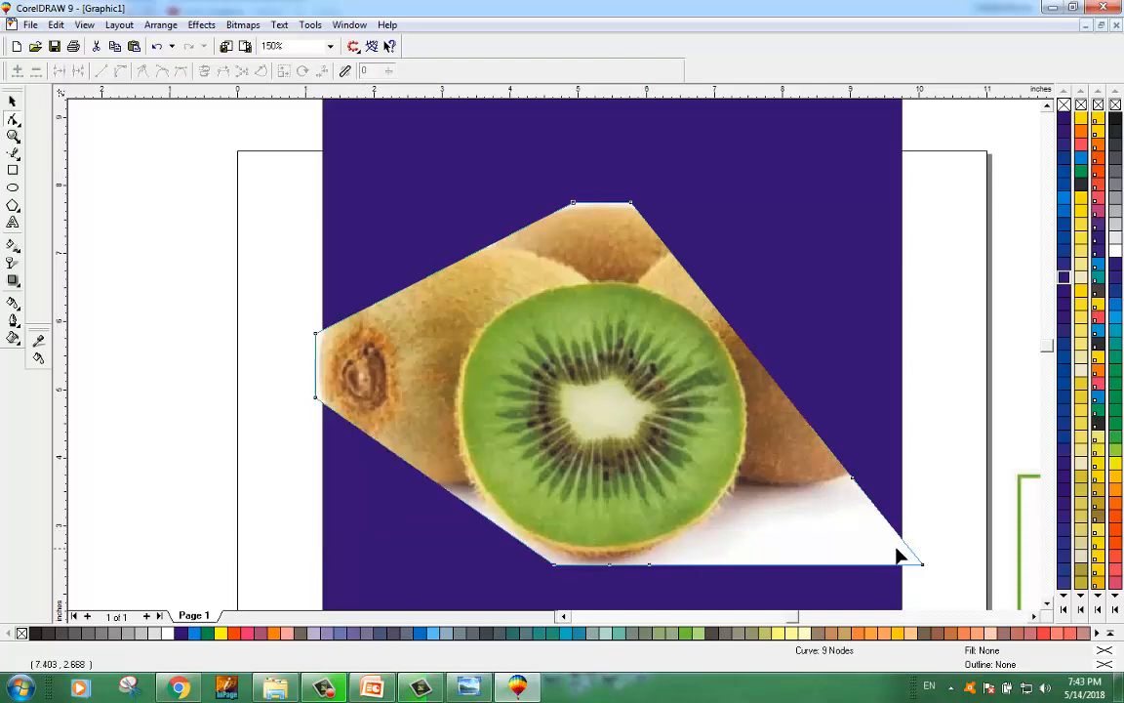
double_click(923, 565)
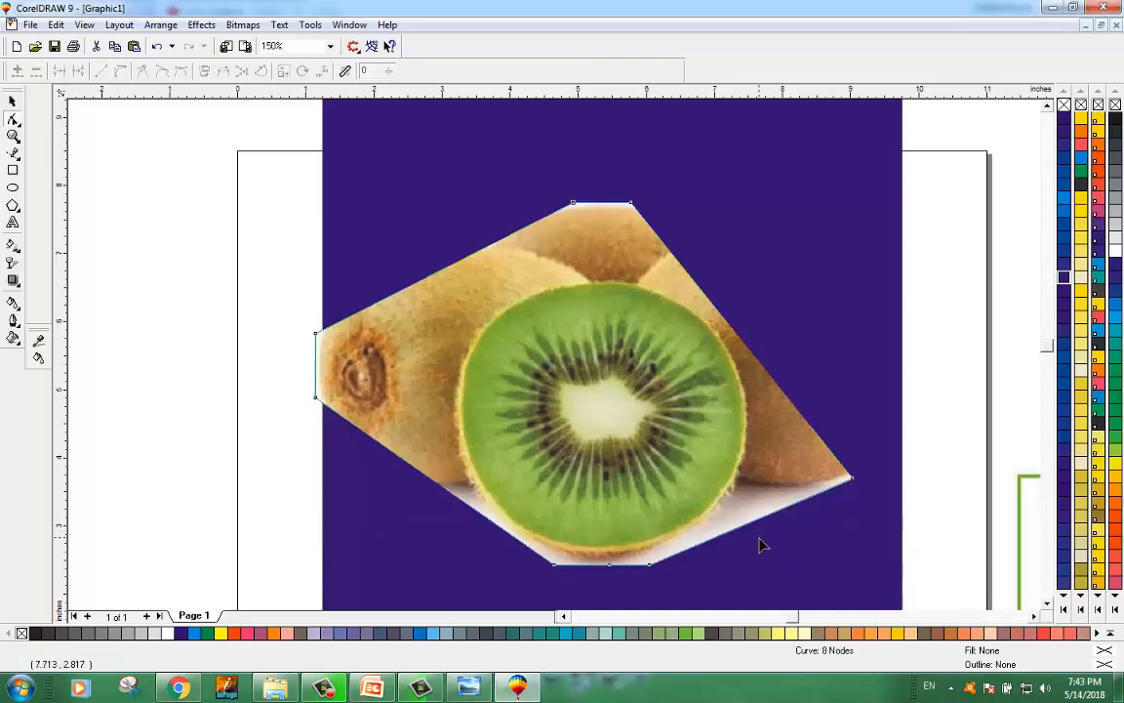
Step: Convert the top-left diagonal edge of the kiwi image into a curve segment
click(456, 262)
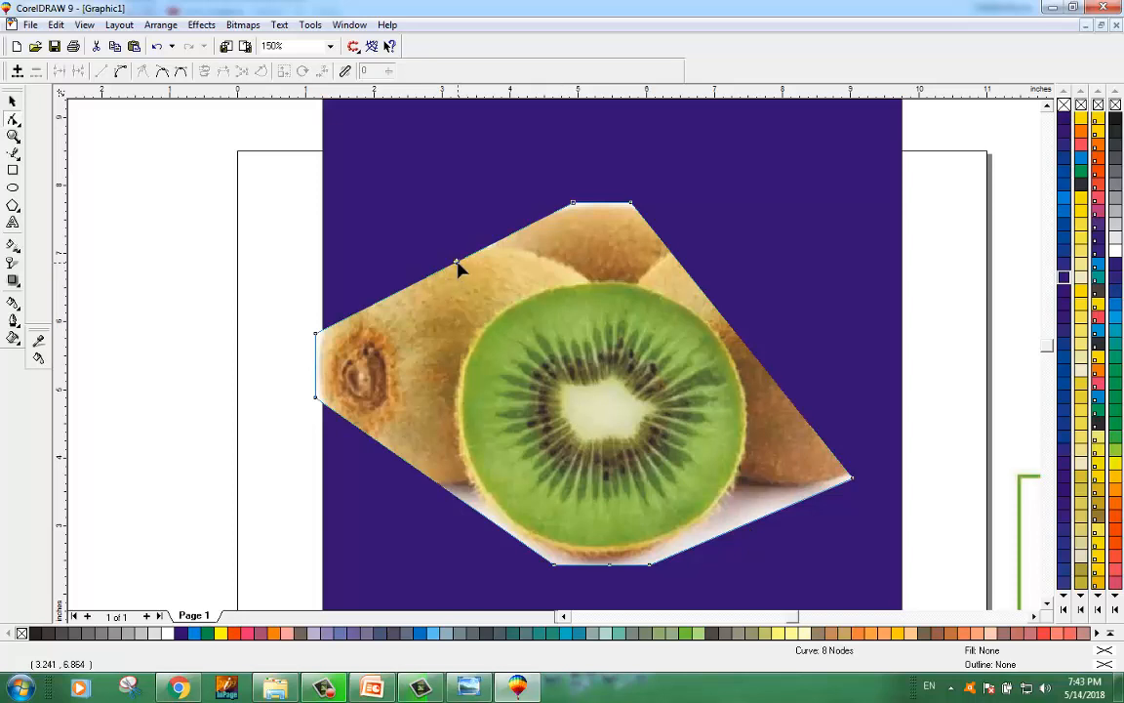
click(121, 76)
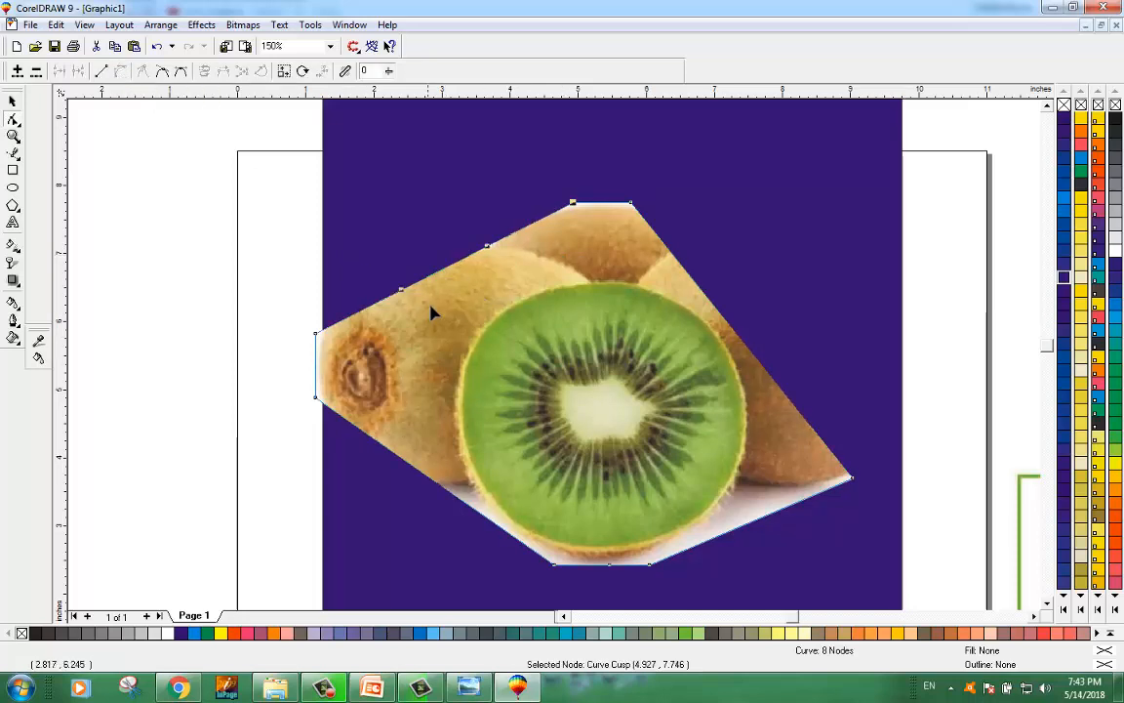
drag(452, 265, 490, 248)
double_click(489, 215)
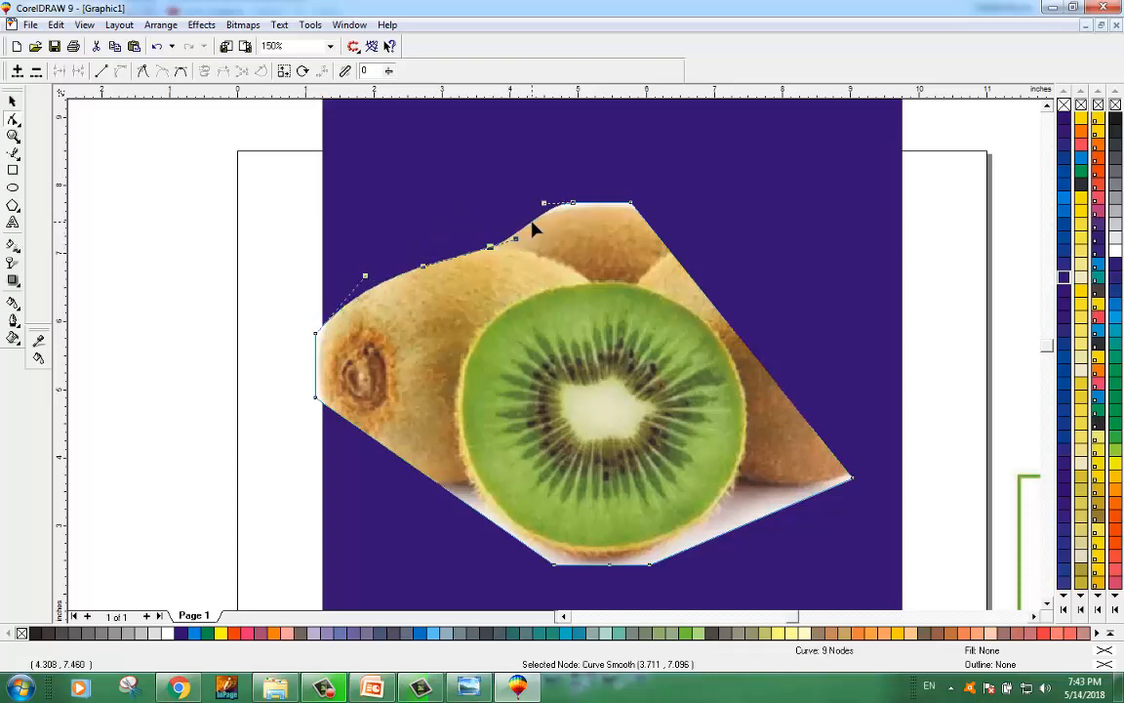
key(ctrl+z)
key(ctrl+z)
key(ctrl+z)
key(ctrl+z)
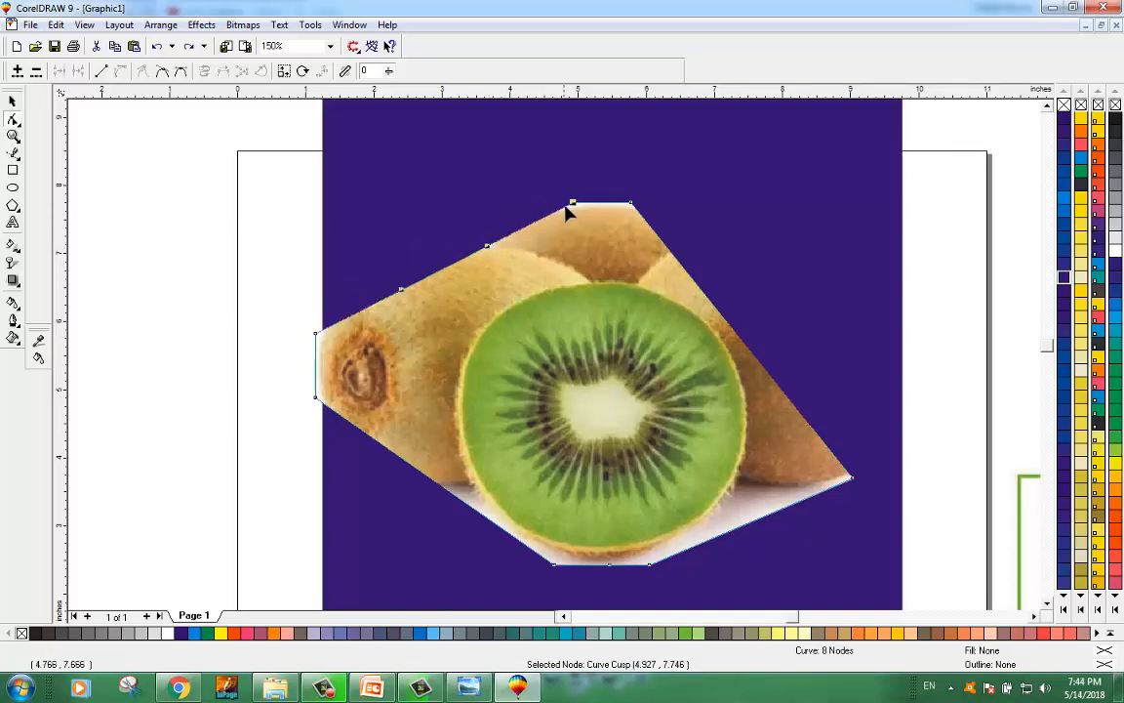
Step: Bend the top-left curve outward so it follows the left kiwi's rounded outline, nudging its left end node
click(315, 334)
drag(401, 295, 354, 235)
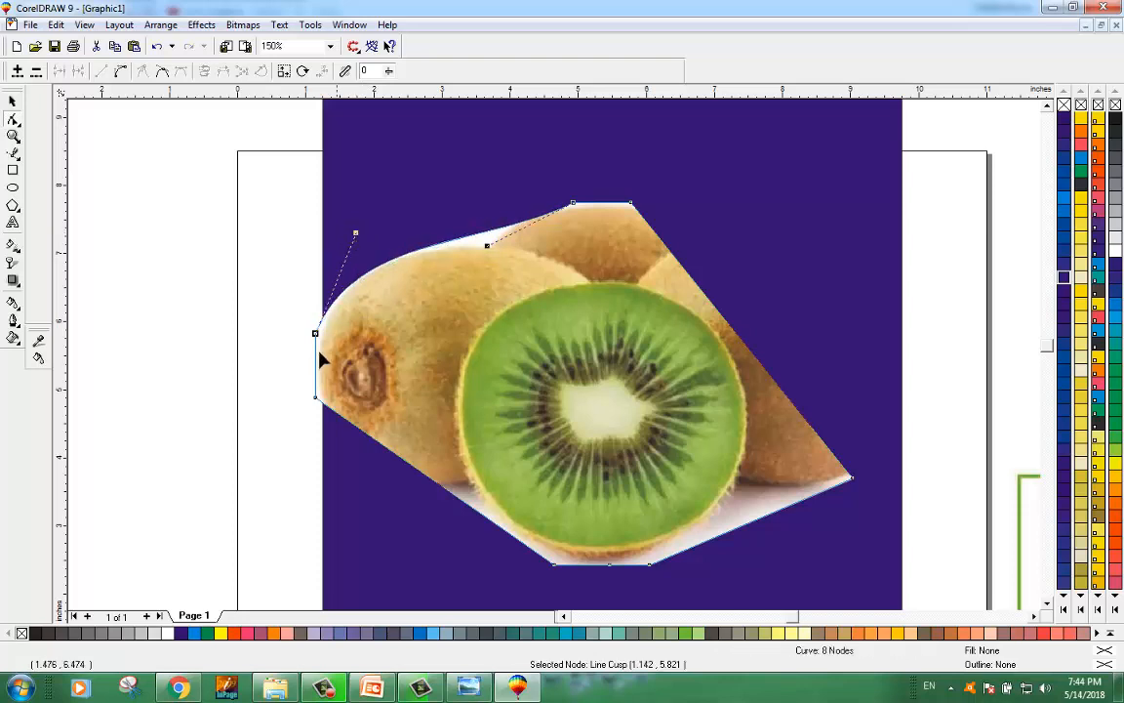
drag(316, 332, 321, 334)
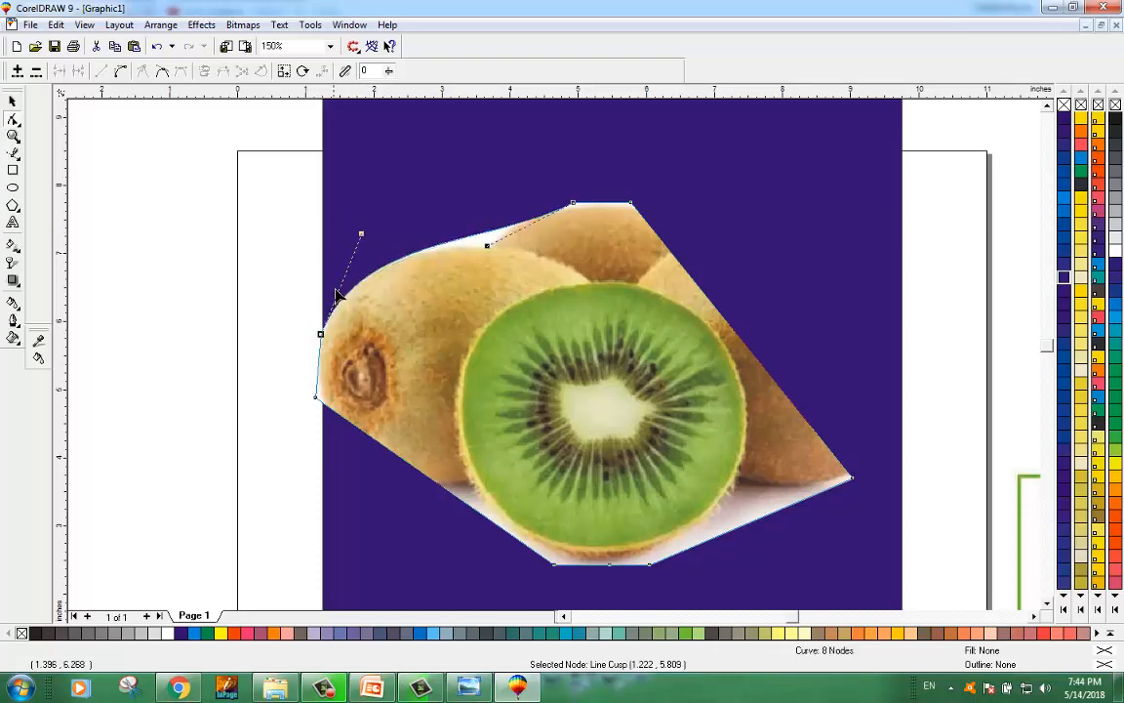
Step: Add nodes along the top-left curve and reposition them to trace the dip between the left and middle kiwis
double_click(398, 259)
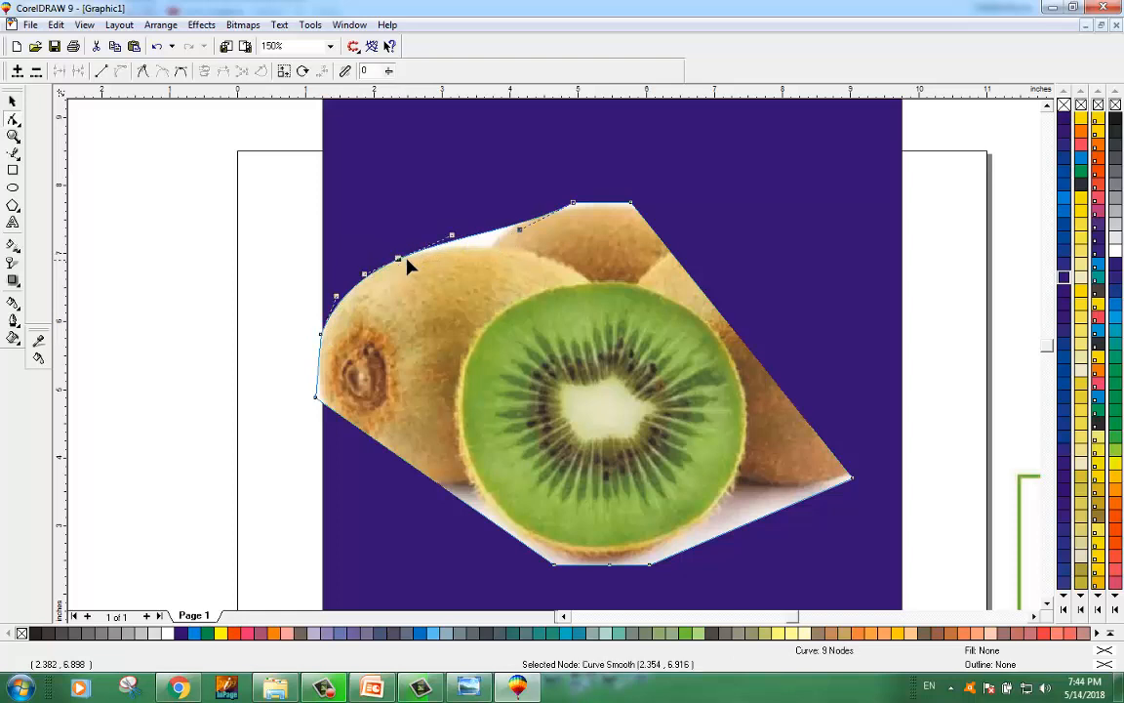
double_click(418, 251)
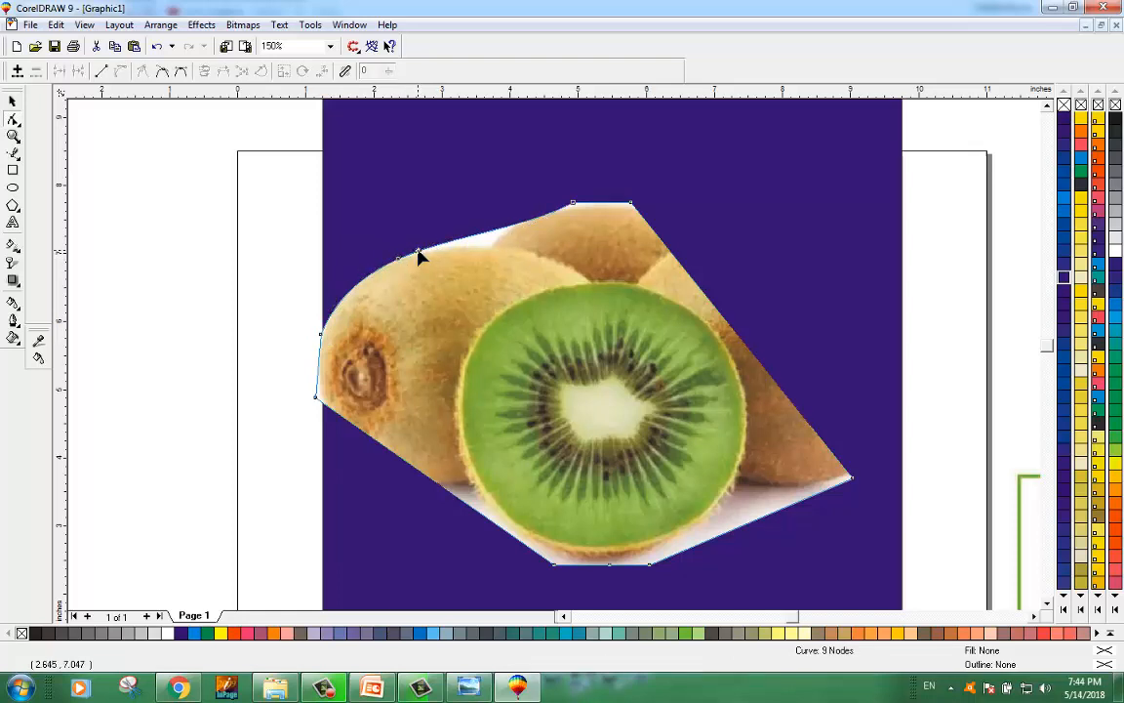
mouse_move(481, 239)
mouse_down()
mouse_move(491, 251)
mouse_move(479, 247)
mouse_up()
double_click(482, 244)
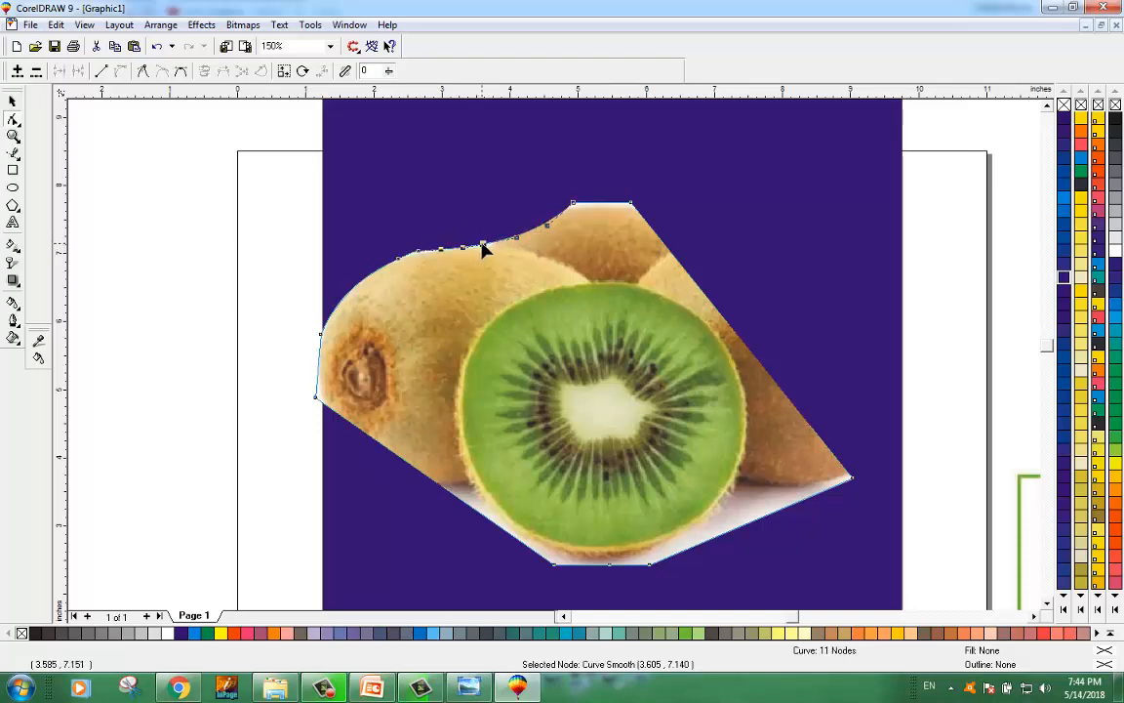
mouse_move(482, 244)
mouse_down()
mouse_move(539, 220)
mouse_move(534, 199)
mouse_move(527, 237)
mouse_move(494, 244)
mouse_up()
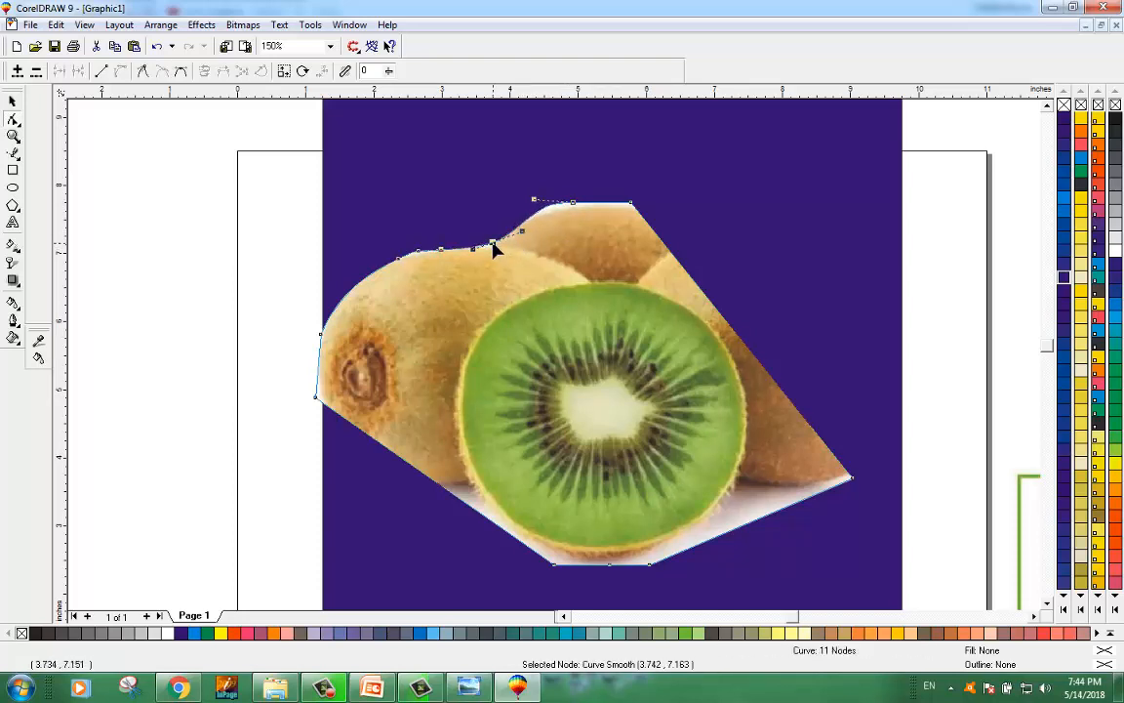
Step: Select two surplus nodes on the top-left curve, delete them, and adjust the remaining node to smooth the outline
drag(420, 252, 422, 250)
click(401, 257)
key(KP_Add)
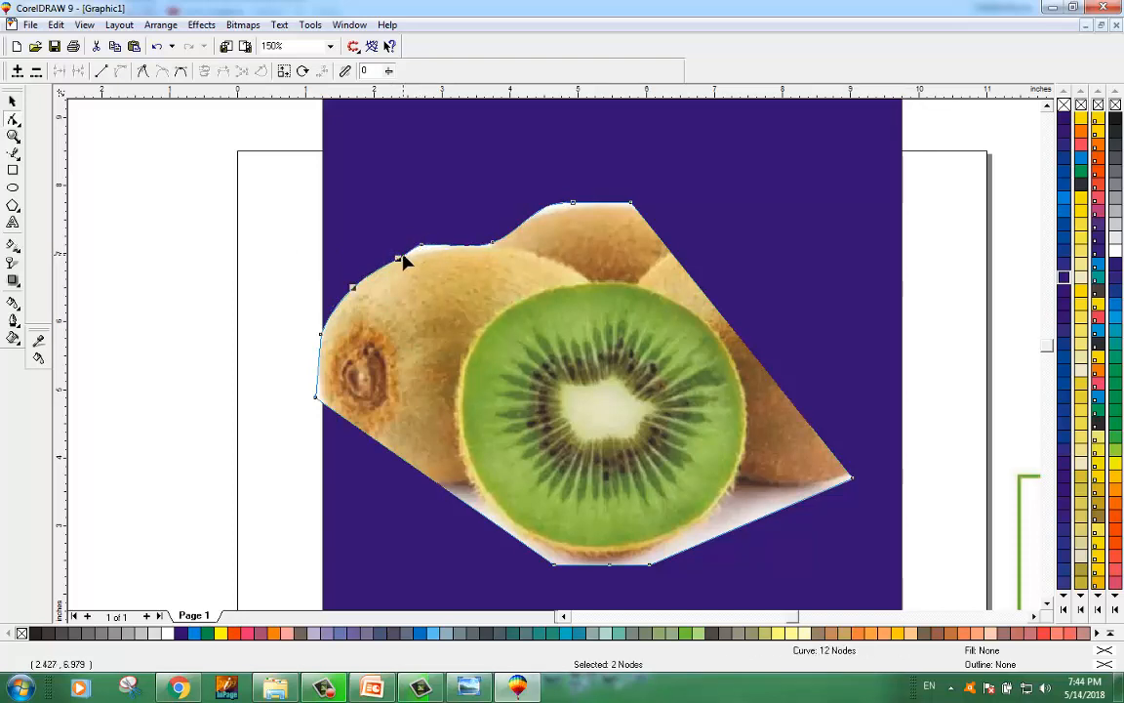
key(Delete)
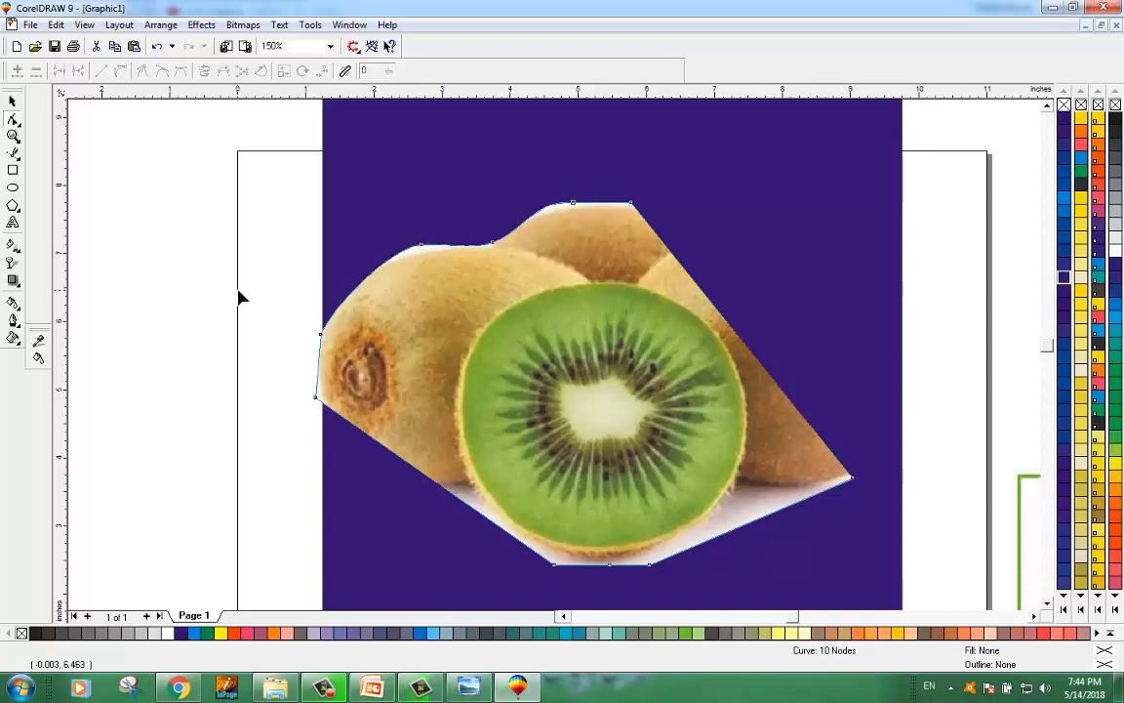
drag(423, 250, 424, 252)
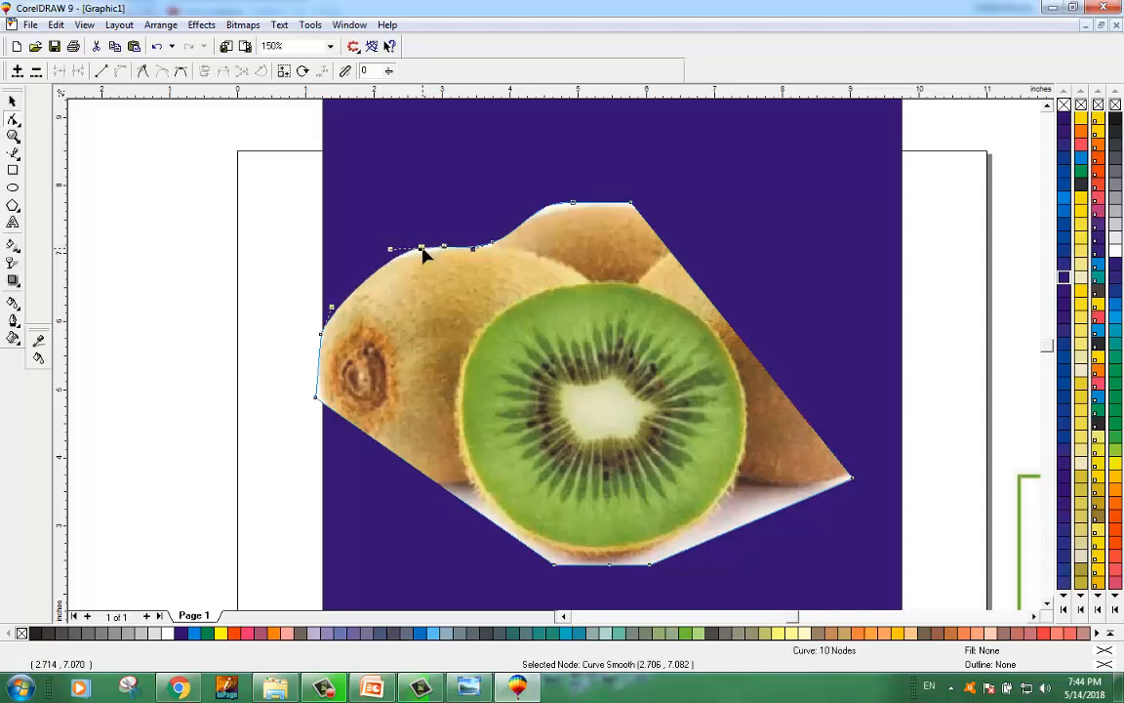
click(217, 346)
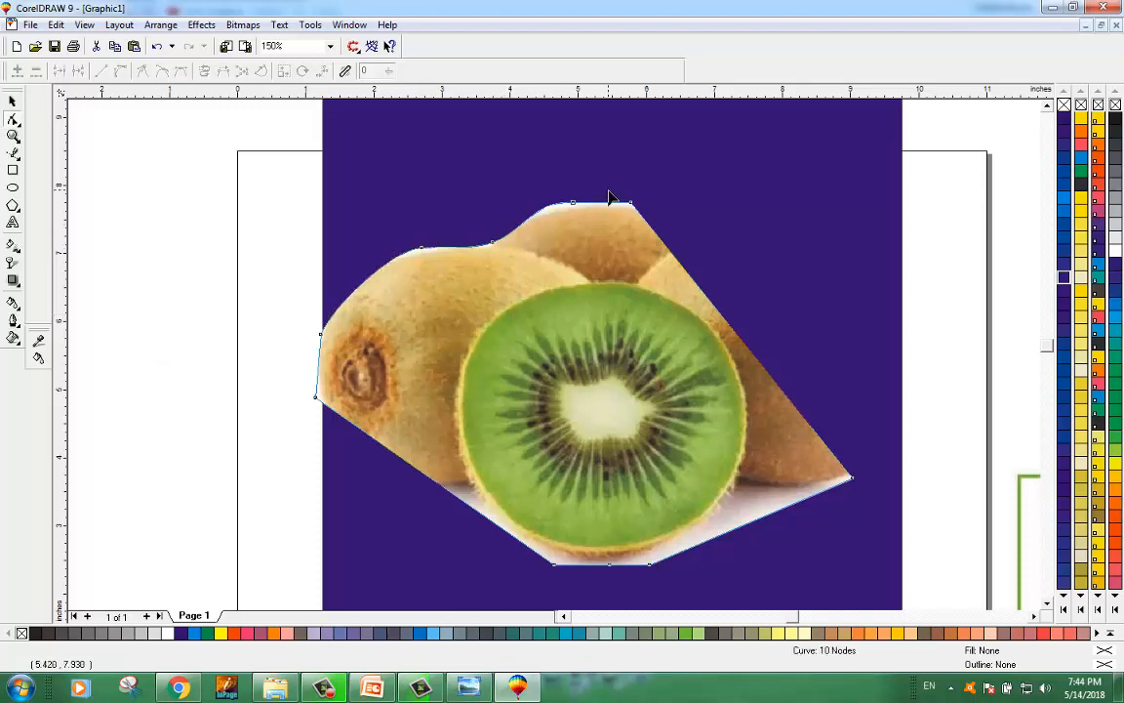
Step: Fine-tune the nodes and handles at the top of the middle kiwi to smooth the top edge
drag(630, 207, 632, 208)
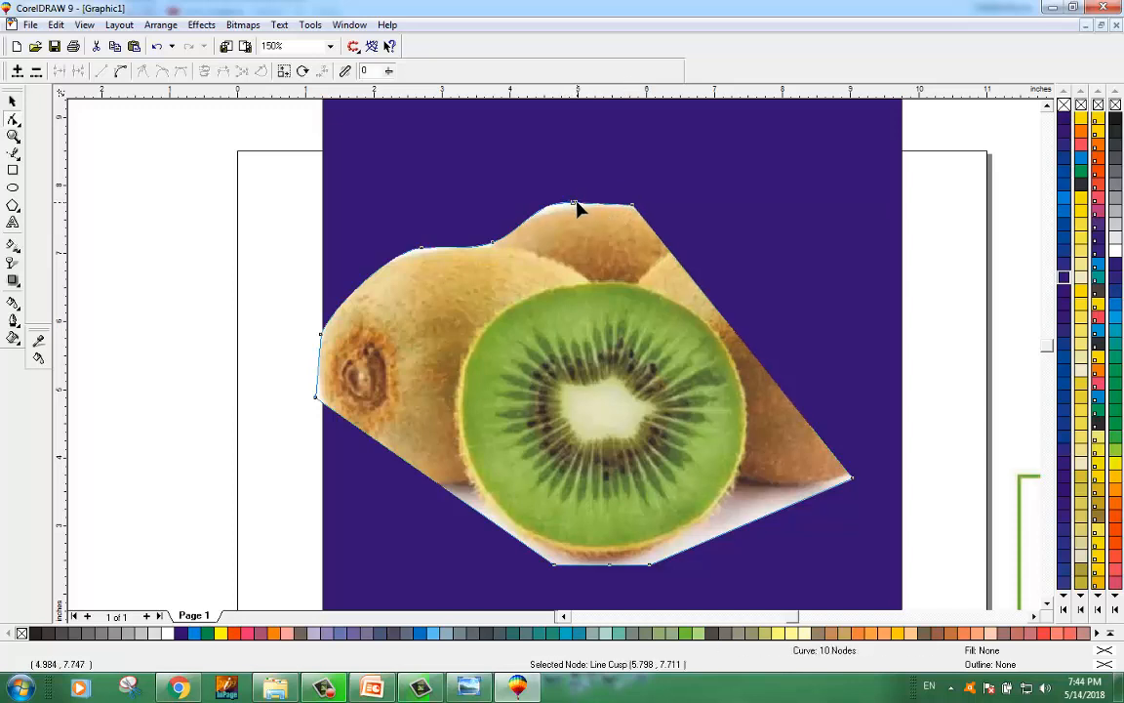
click(574, 204)
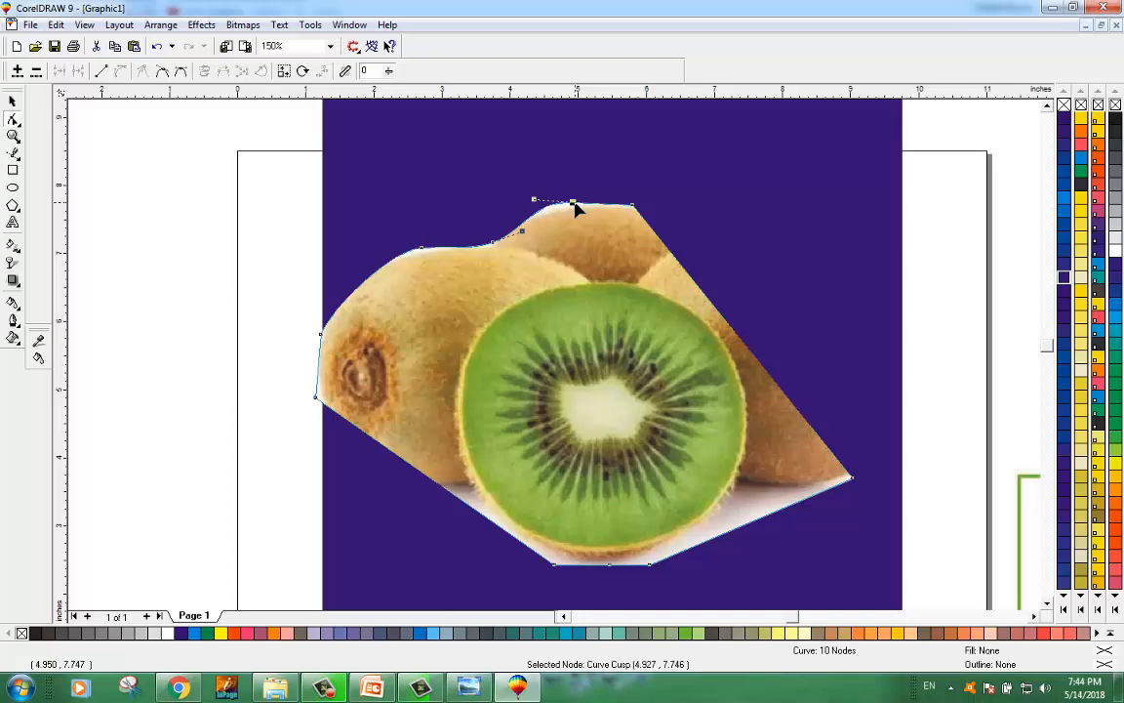
drag(575, 203, 577, 203)
click(576, 201)
click(575, 203)
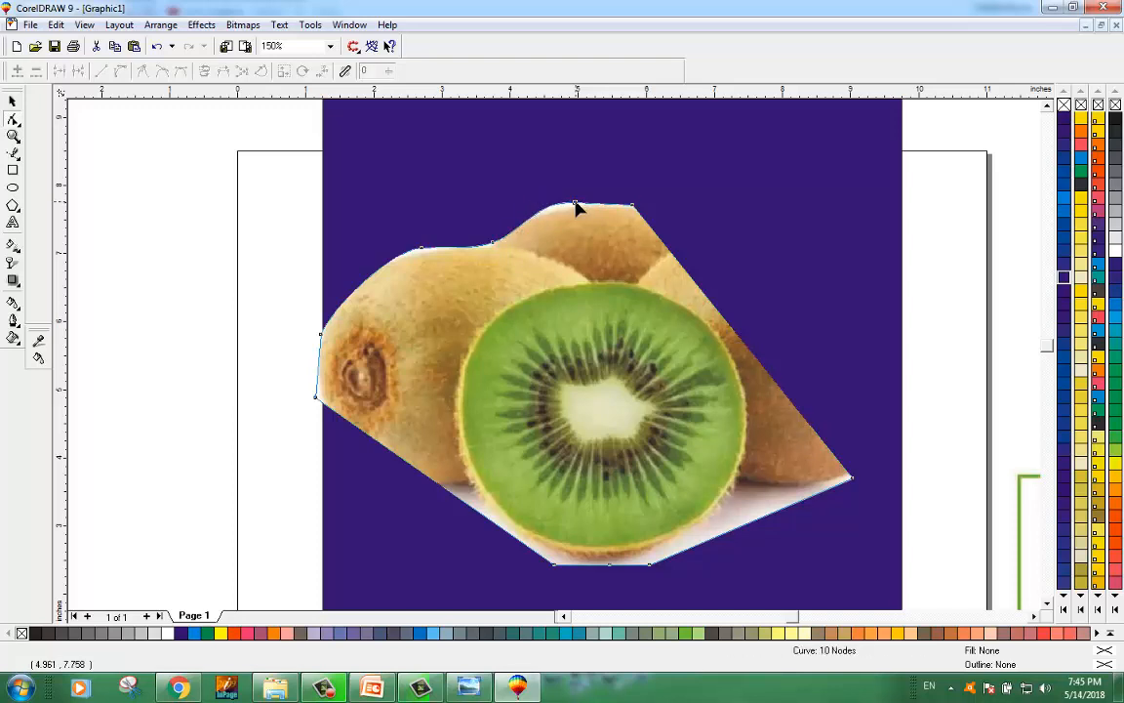
click(575, 200)
click(578, 202)
click(576, 203)
drag(576, 203, 577, 205)
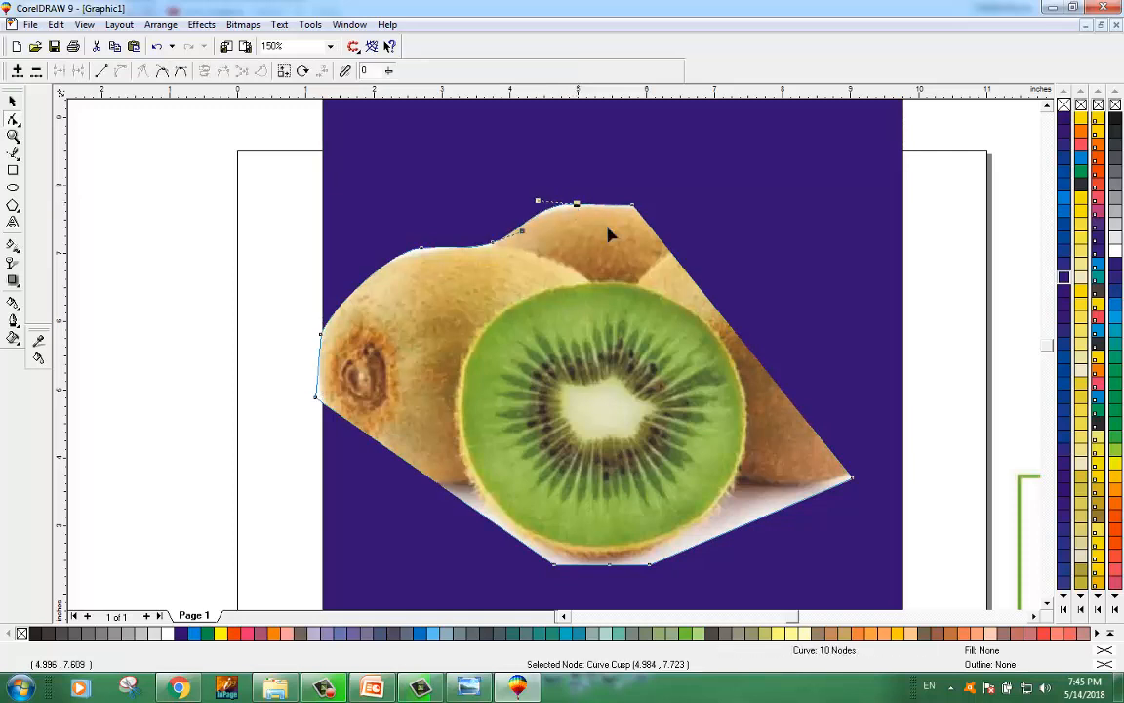
click(743, 342)
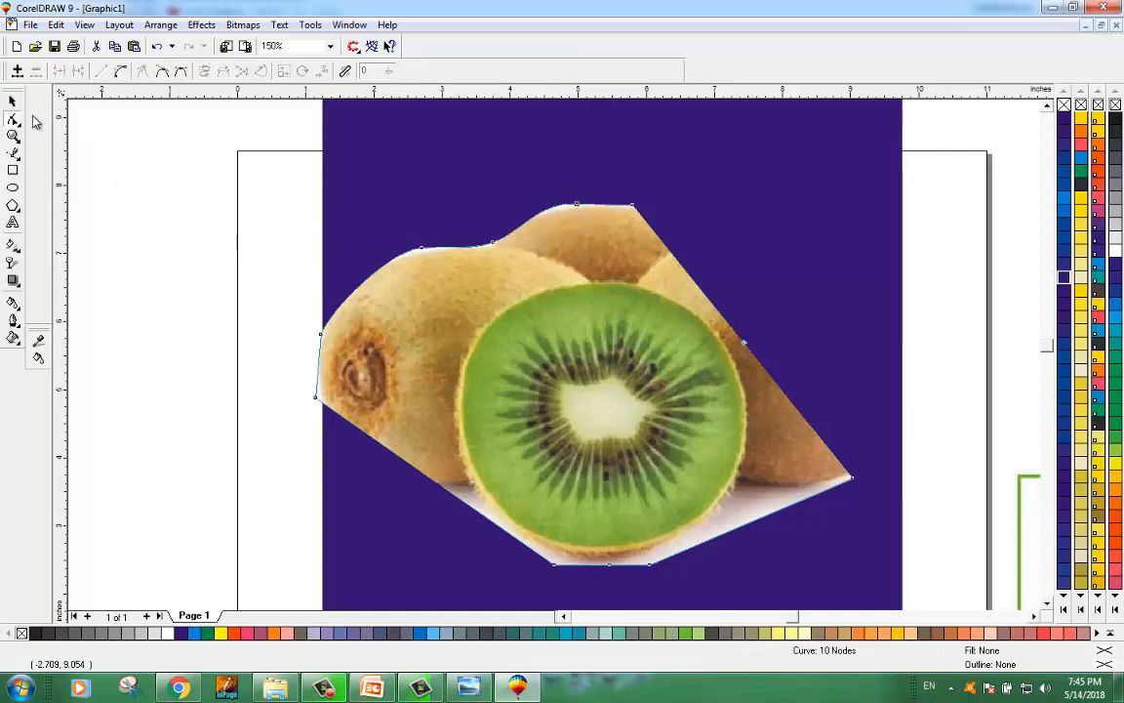
Step: Add nodes on the right diagonal edge and drag them outward to reveal the right kiwi's upper and right sides
double_click(663, 251)
drag(663, 252, 760, 207)
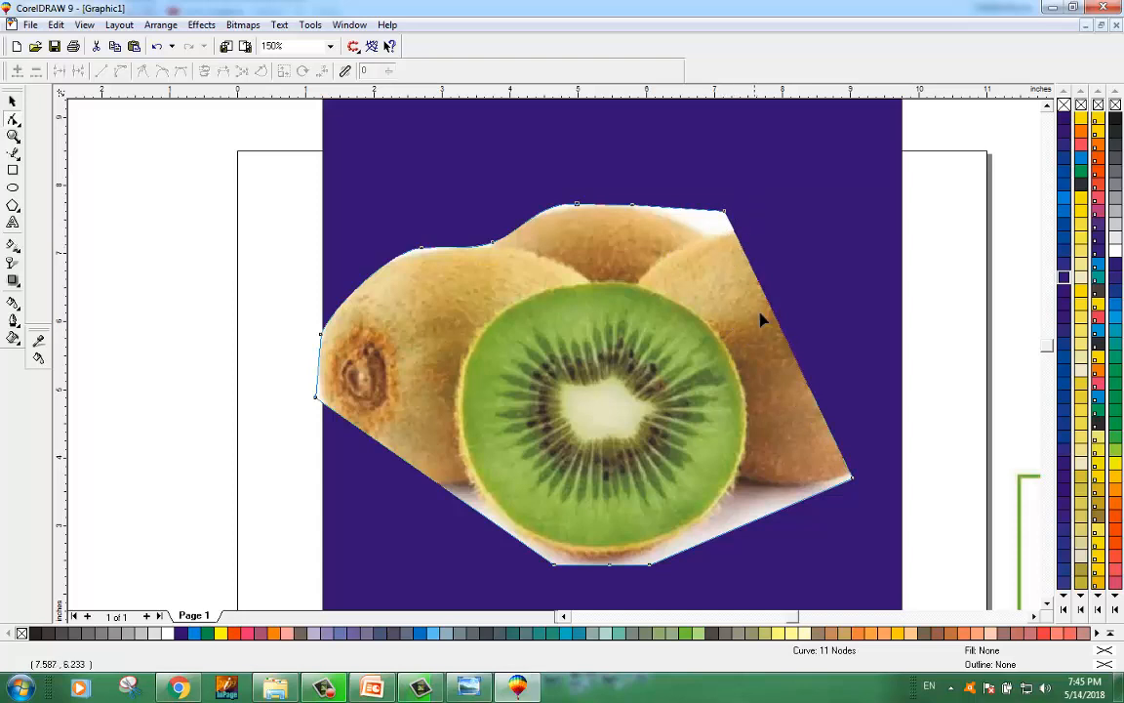
double_click(781, 330)
drag(781, 329, 882, 288)
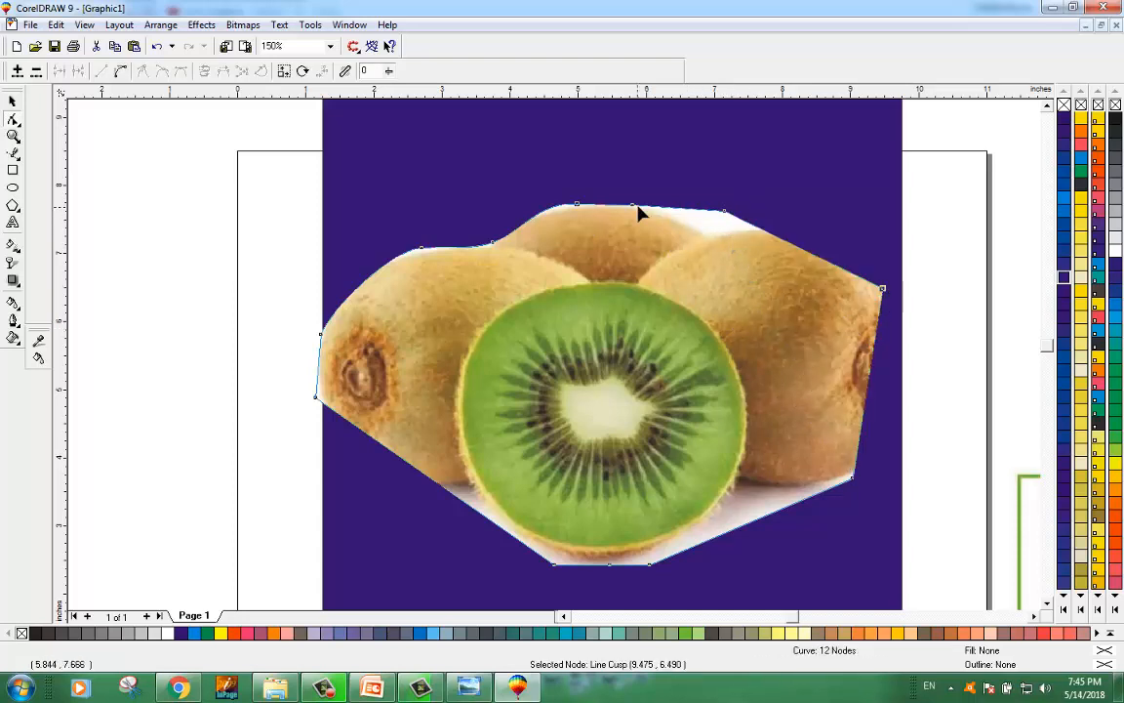
drag(724, 211, 773, 215)
Step: Add nodes along the top-right edge, drag them to fit the right kiwi, and delete an extra node
double_click(724, 244)
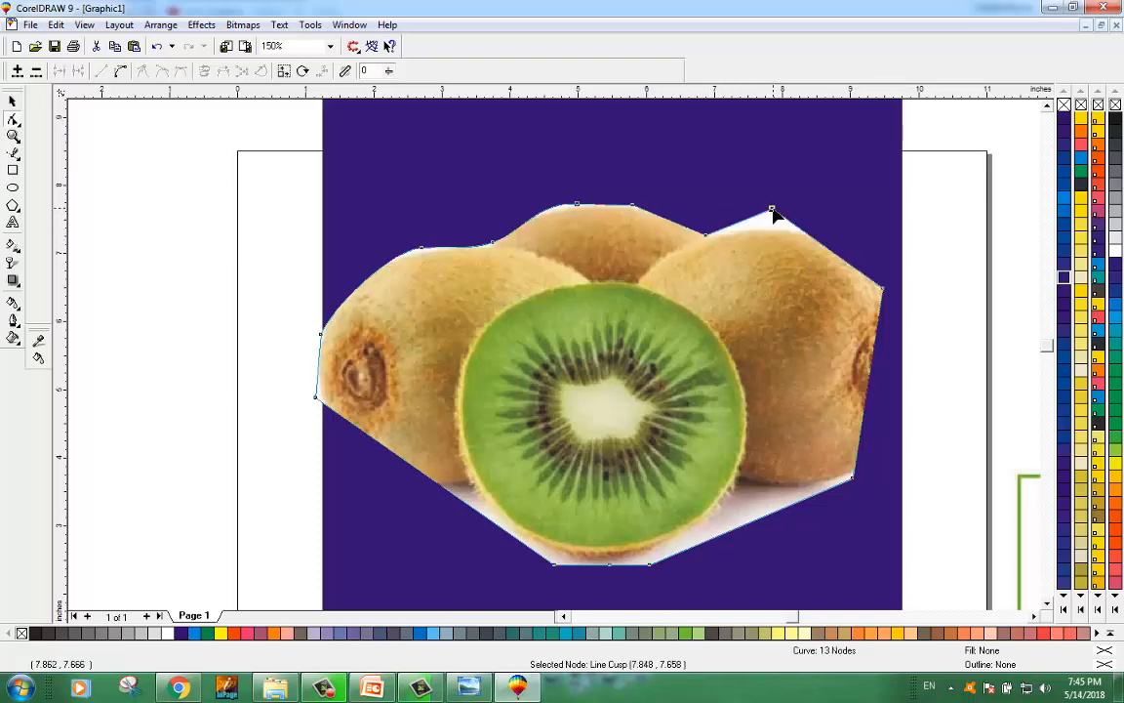
double_click(830, 251)
drag(831, 251, 874, 236)
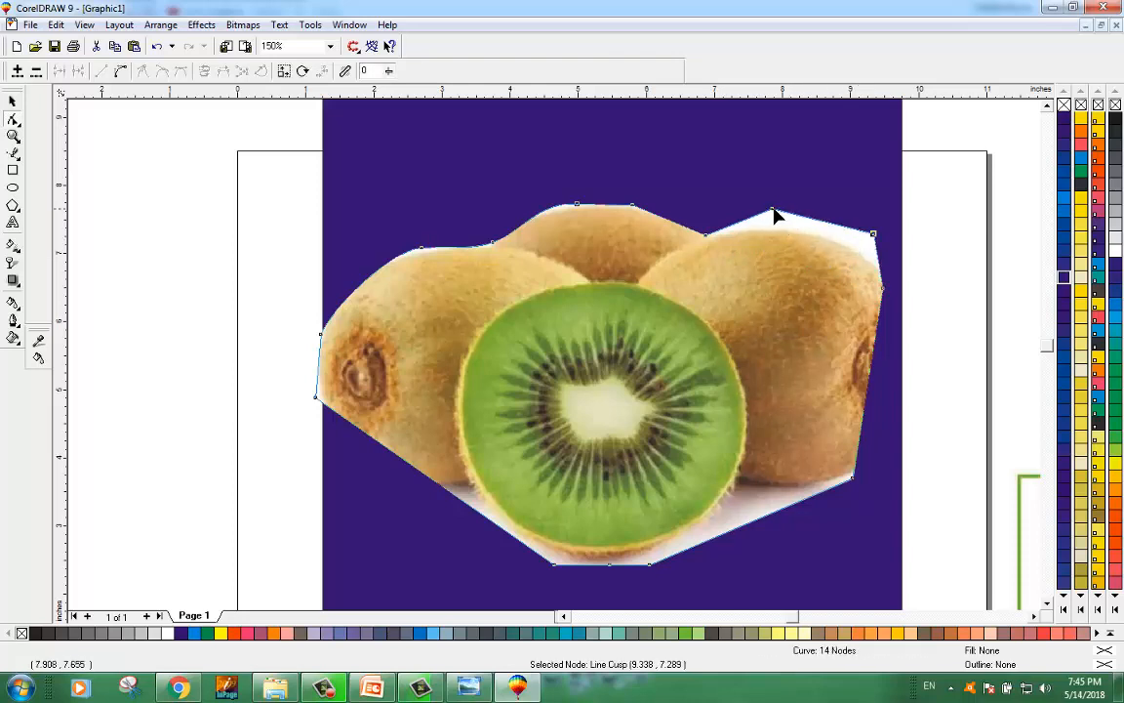
drag(772, 209, 781, 219)
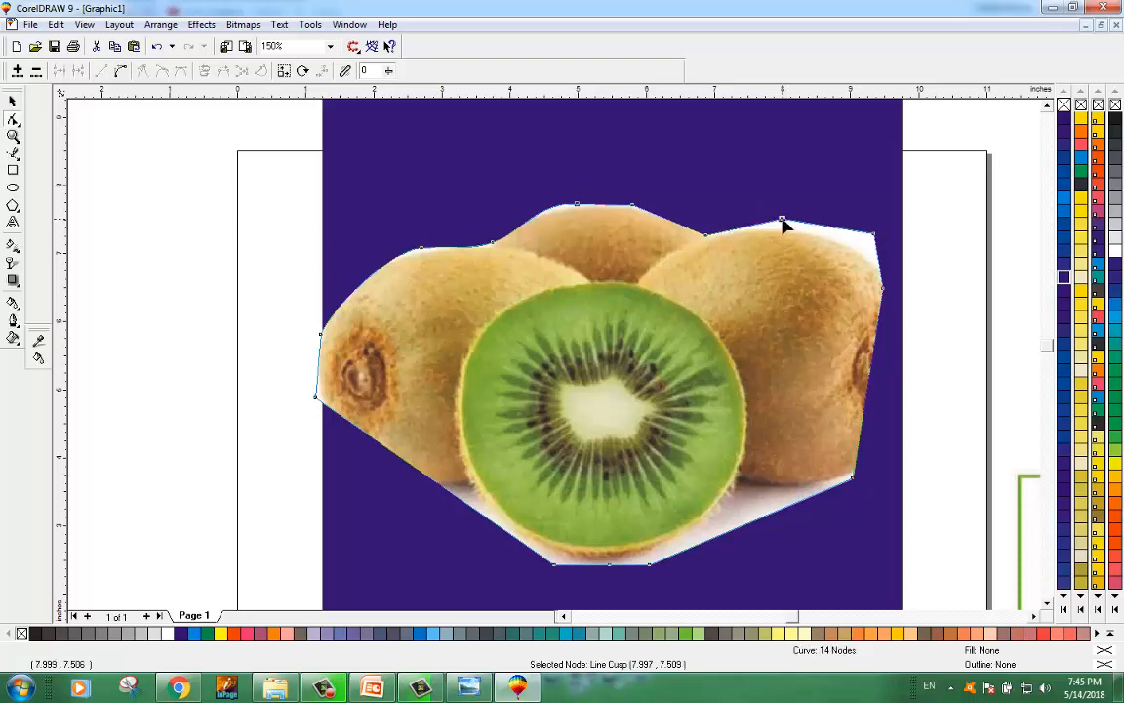
key(Delete)
Step: Convert the top-right edge to a curve, bend it around the right kiwi, delete a surplus node and adjust the right node
click(791, 234)
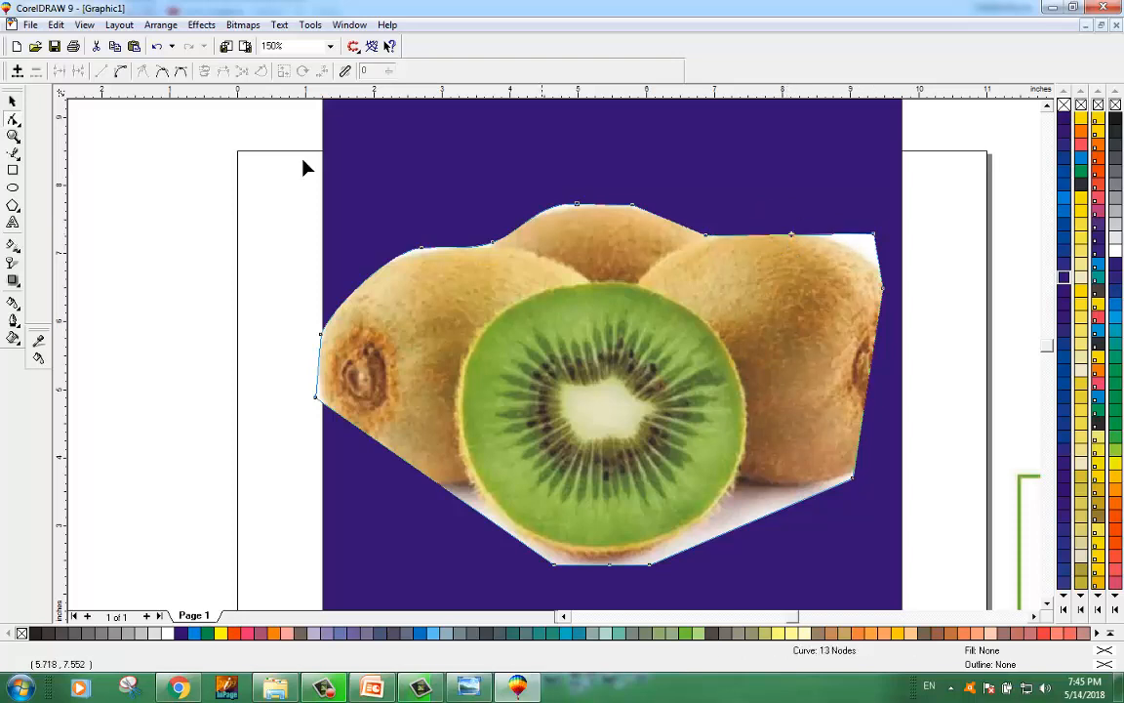
click(121, 71)
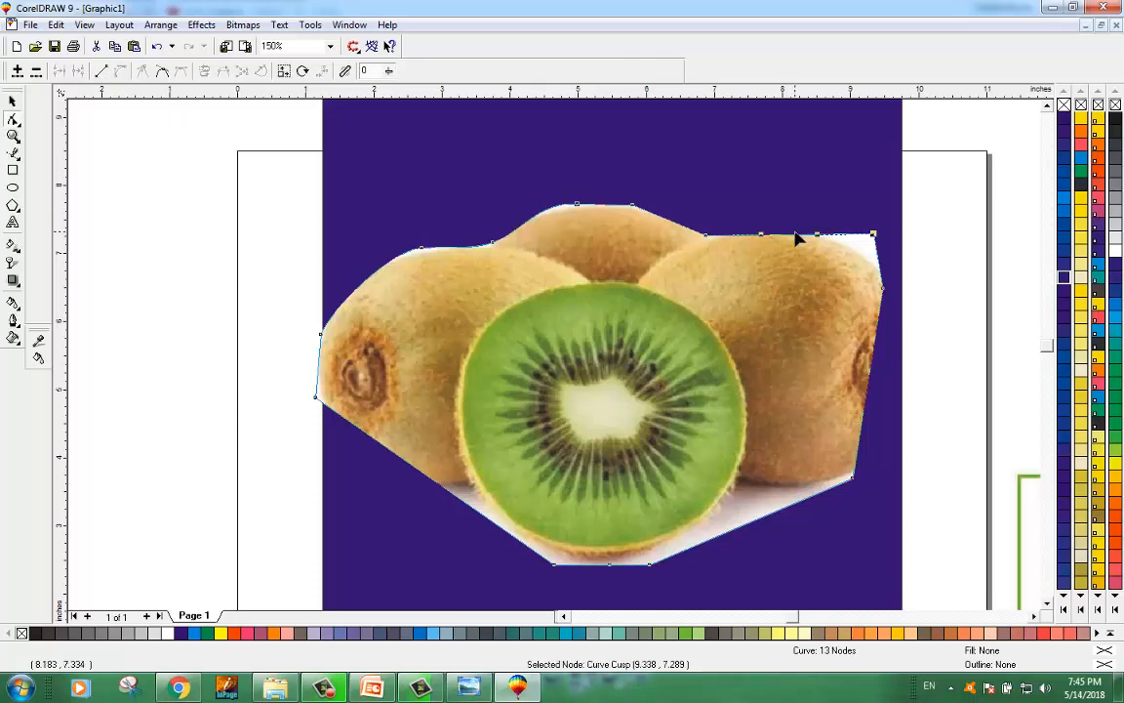
drag(793, 236, 798, 217)
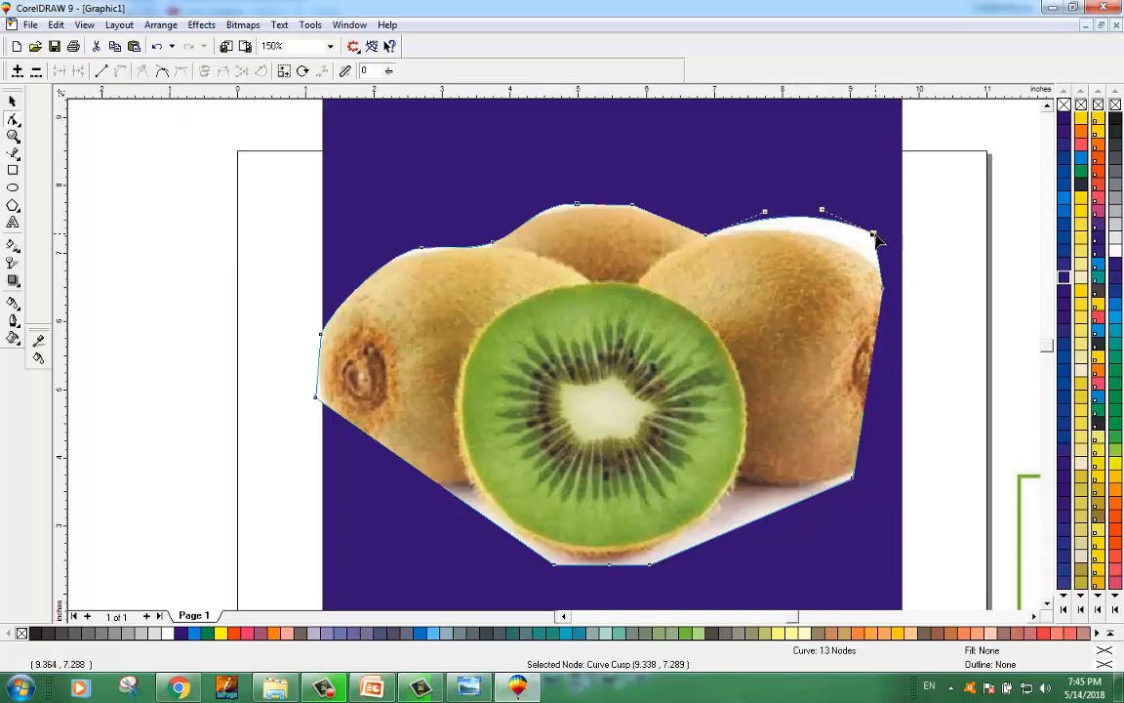
key(Delete)
drag(849, 232, 859, 254)
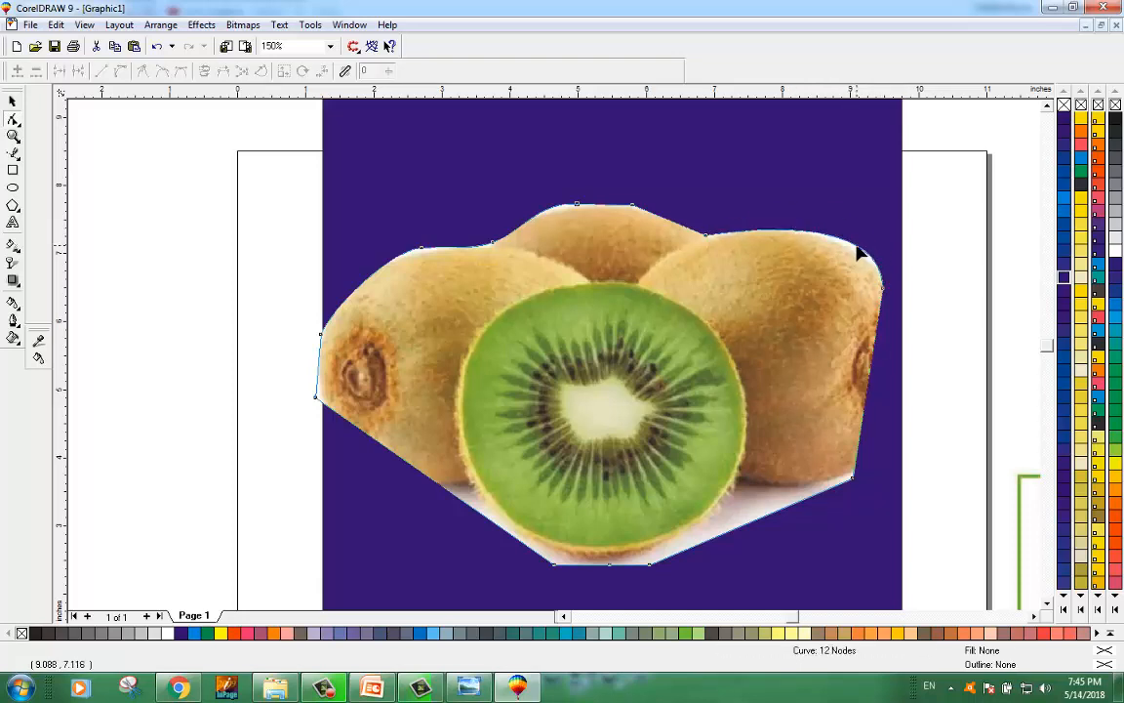
click(882, 292)
drag(883, 294, 882, 294)
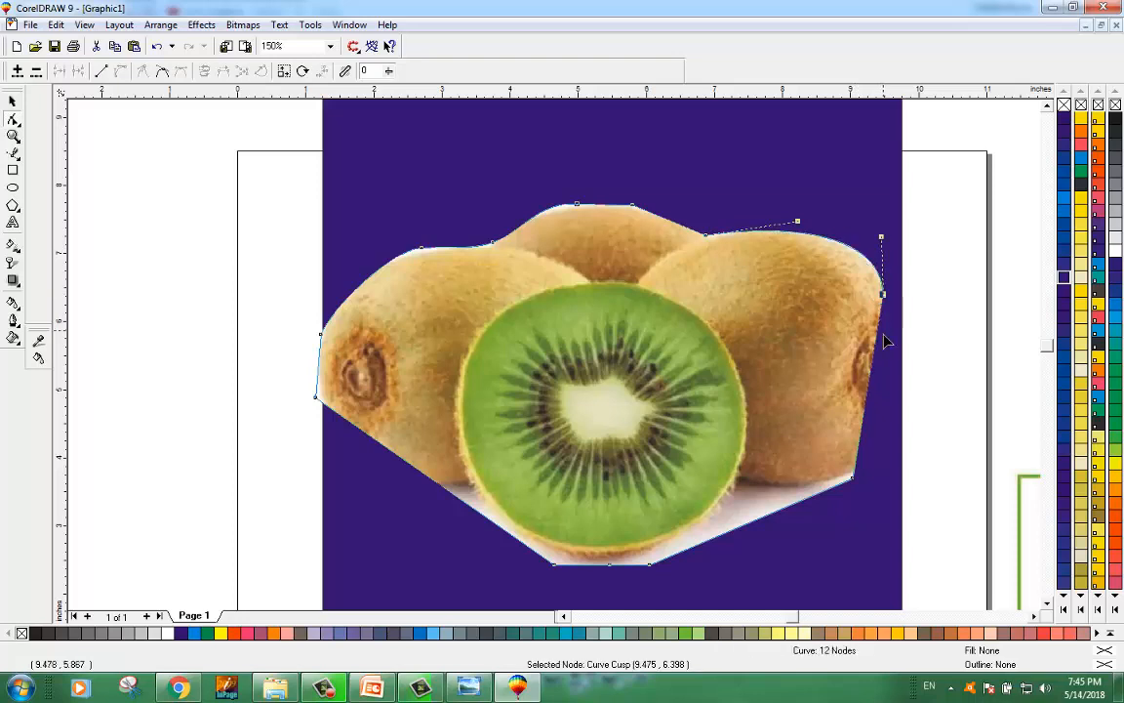
click(871, 378)
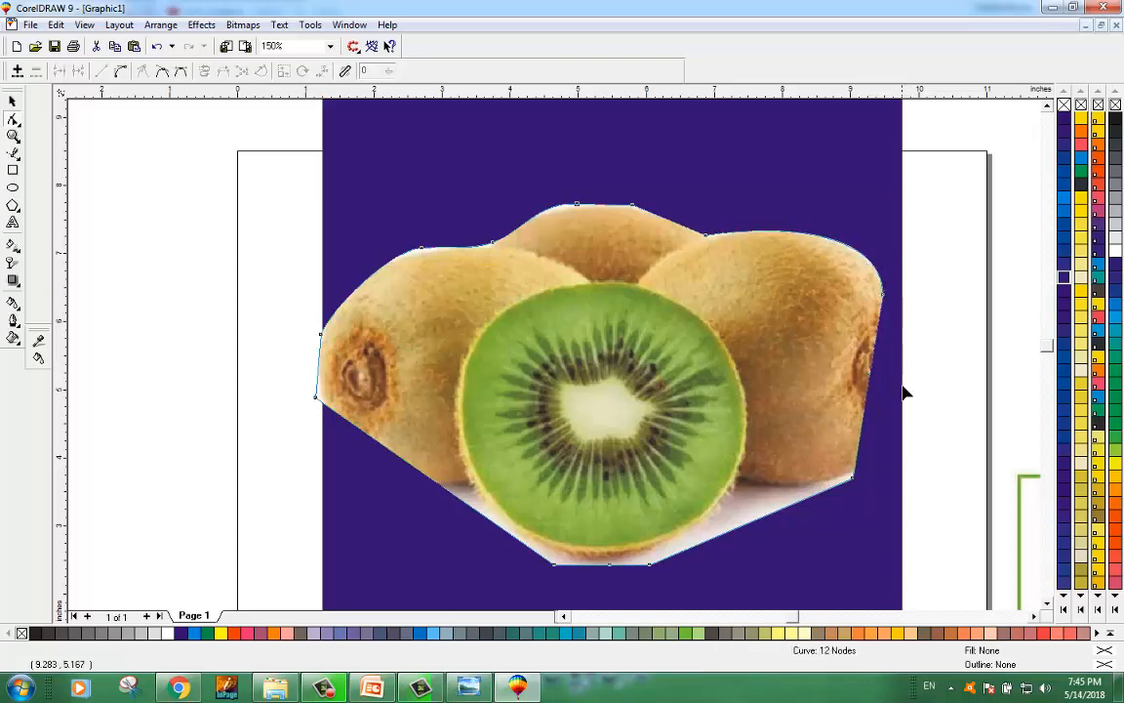
Step: Add a node on the right edge, convert it to a curve, delete the extra node and bend the edge around the right kiwi
drag(880, 382, 941, 395)
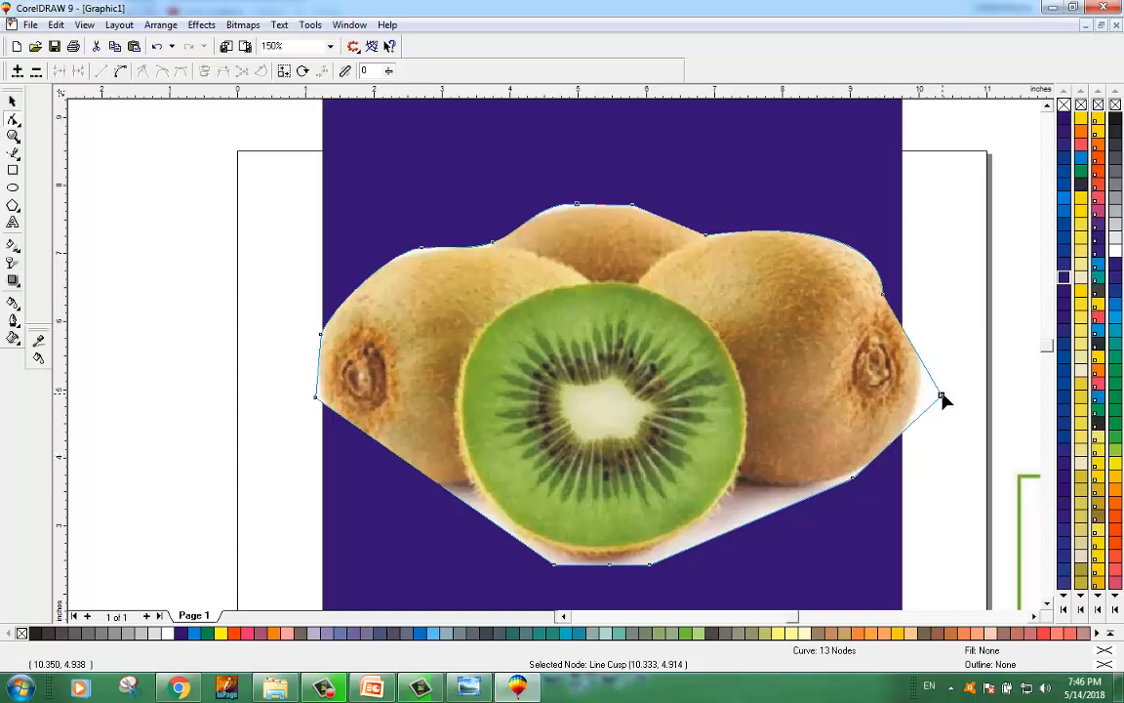
click(122, 71)
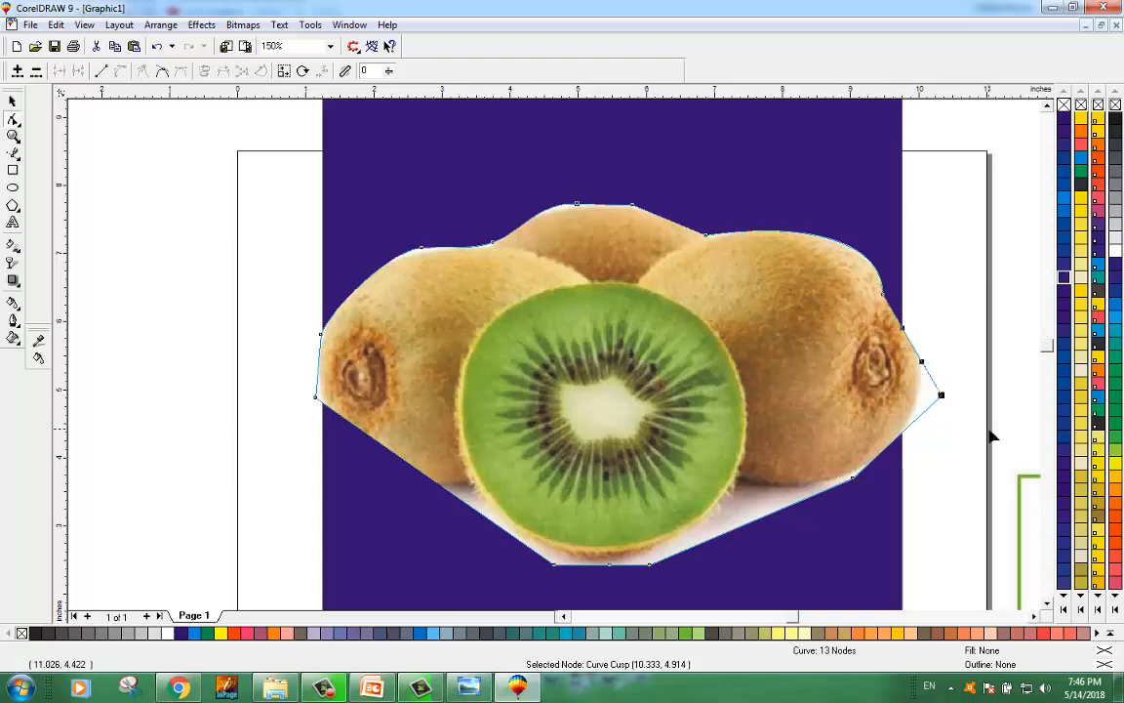
key(Delete)
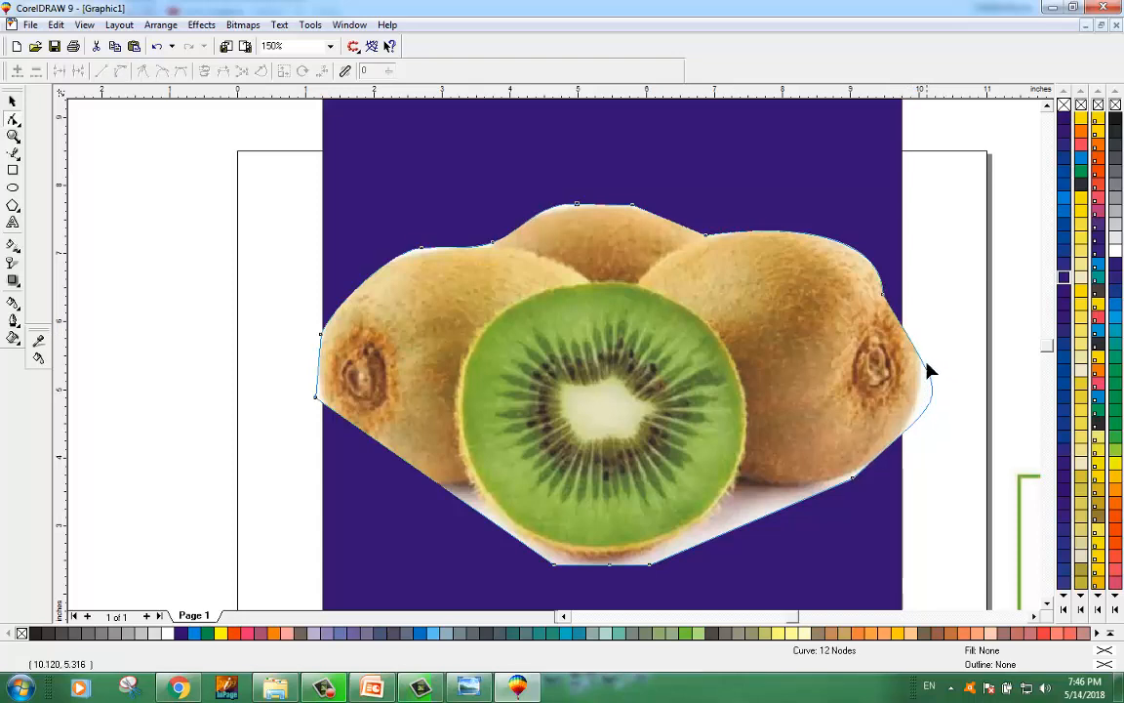
drag(926, 368, 922, 401)
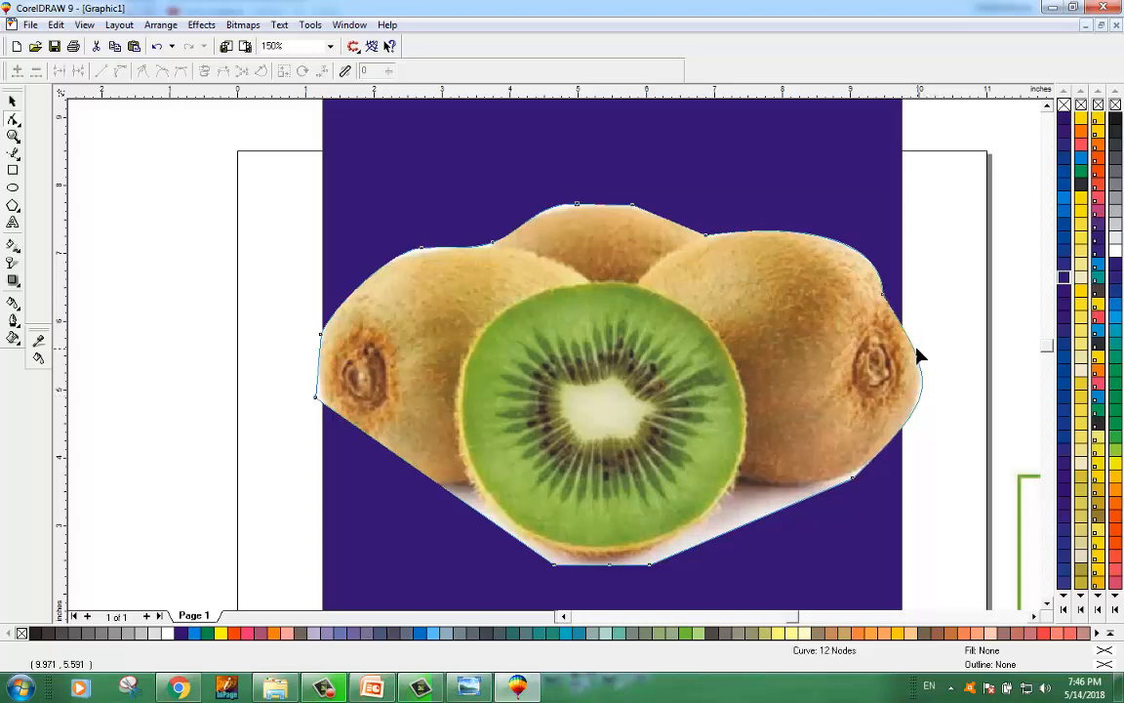
drag(918, 355, 922, 344)
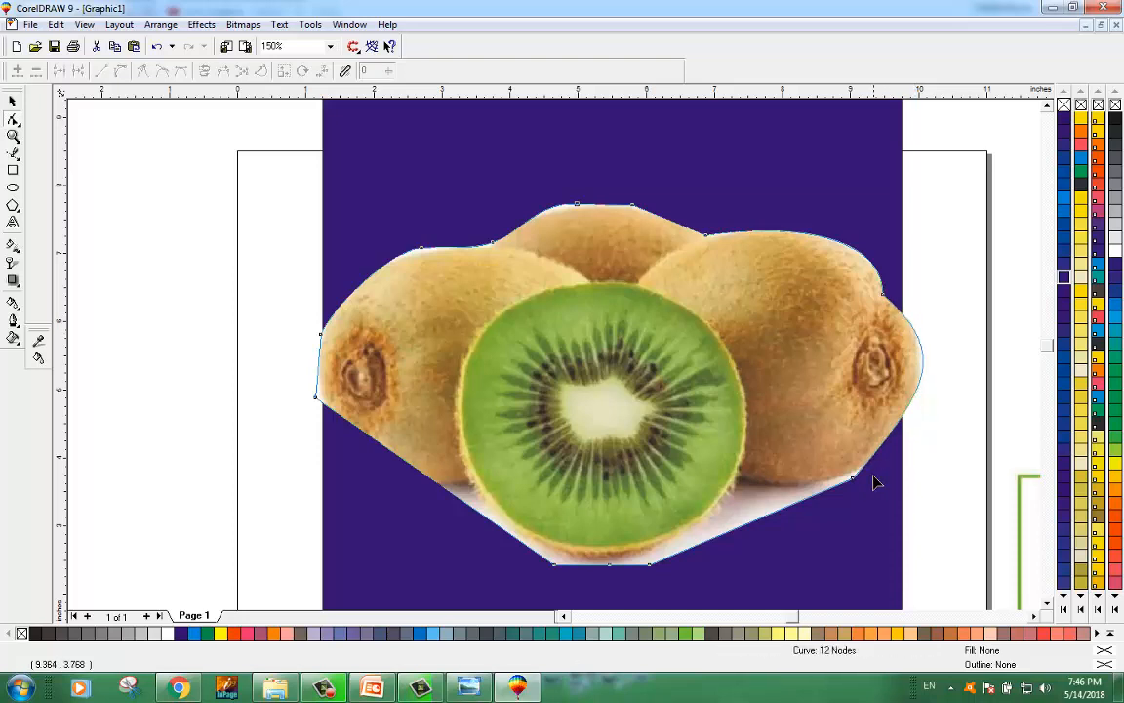
Step: Pull the lower-right node's handle outward, add a node under the cut kiwi's right side, and delete two bottom nodes
drag(853, 480, 933, 413)
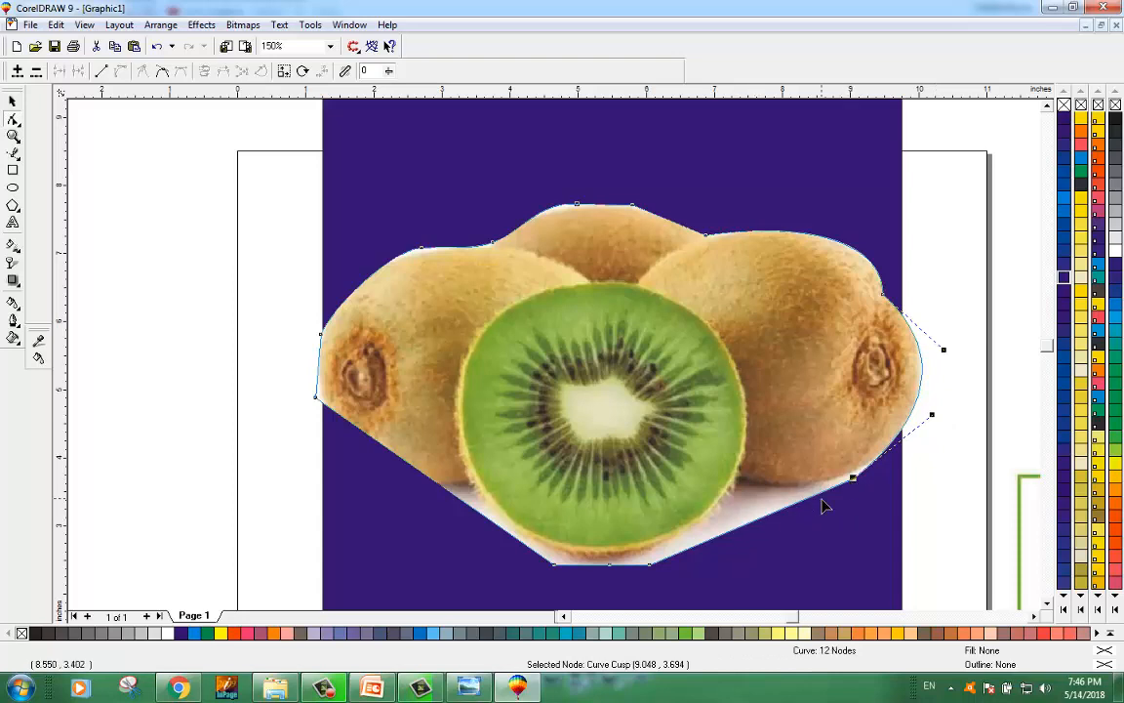
drag(811, 502, 742, 484)
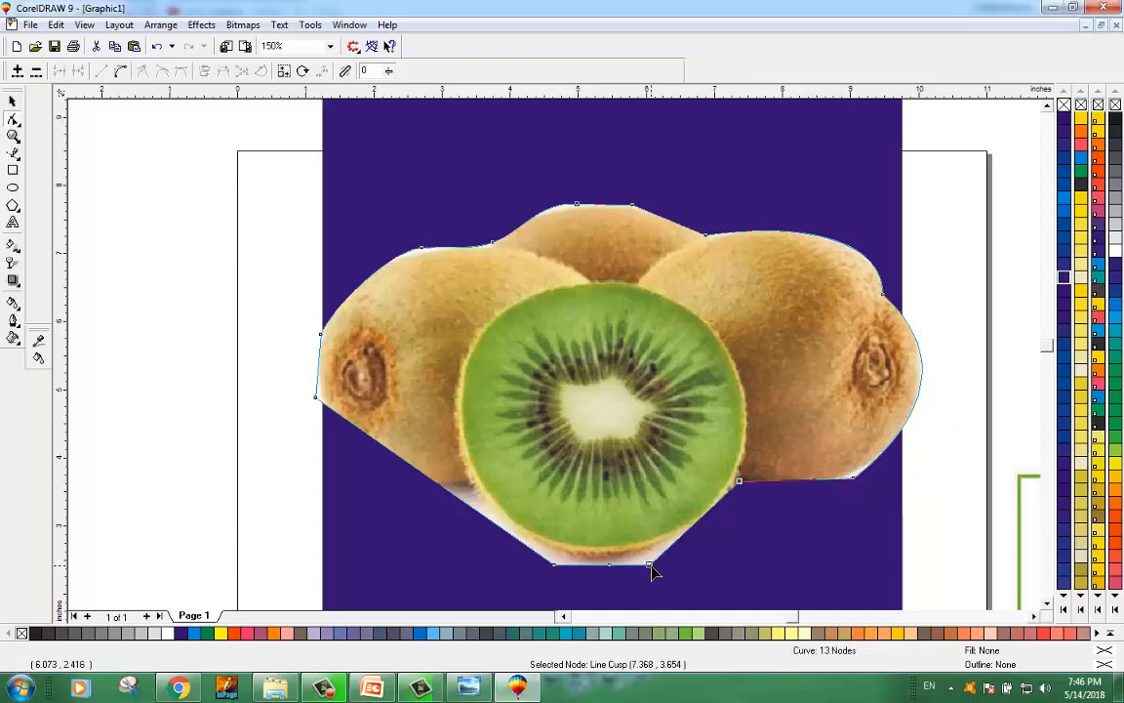
key(Delete)
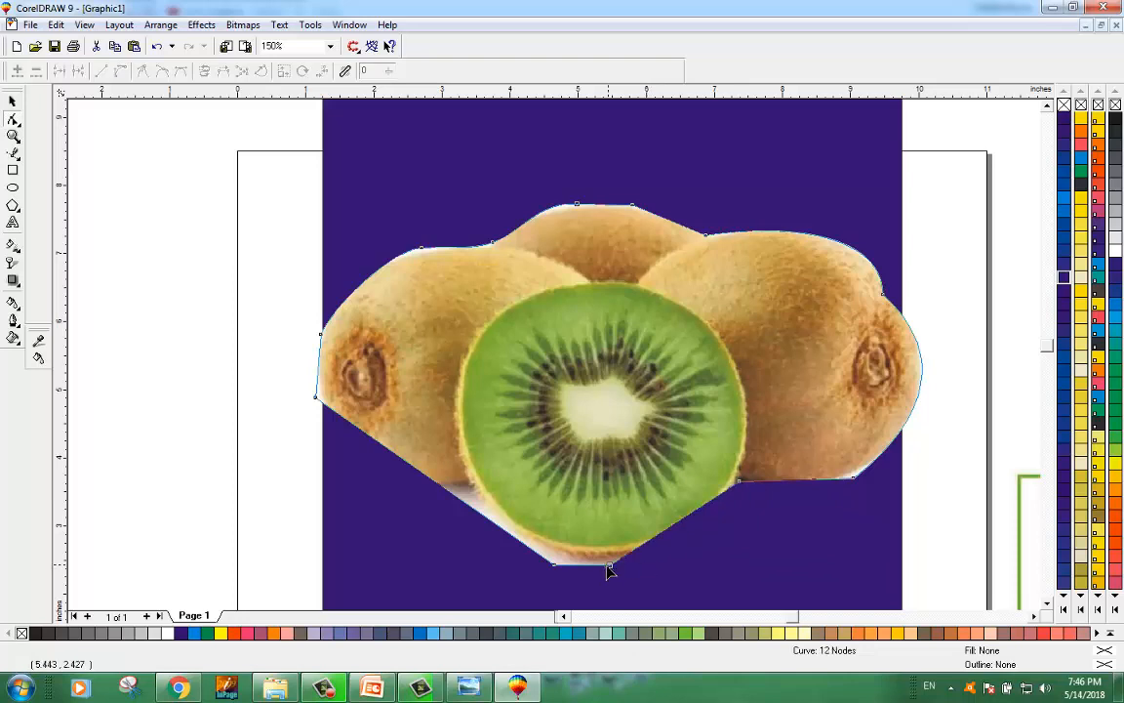
click(610, 565)
key(Delete)
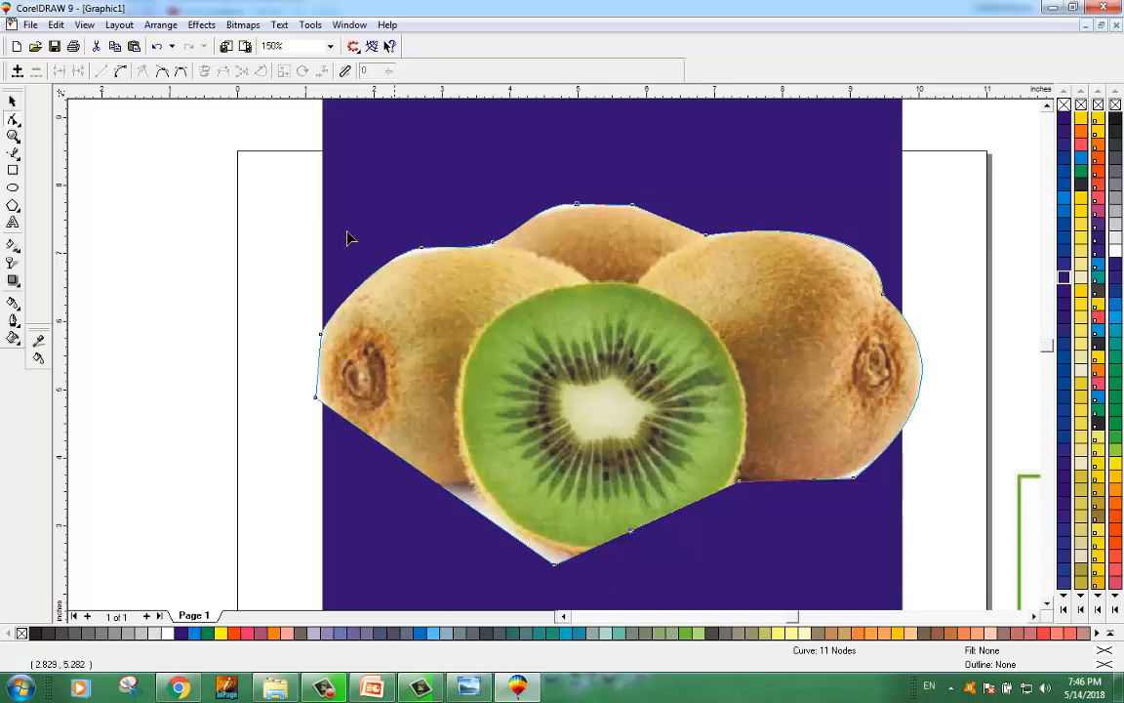
Step: Convert the bottom edge to a curve, bend it around the cut kiwi's underside, and delete the lowest node
click(120, 71)
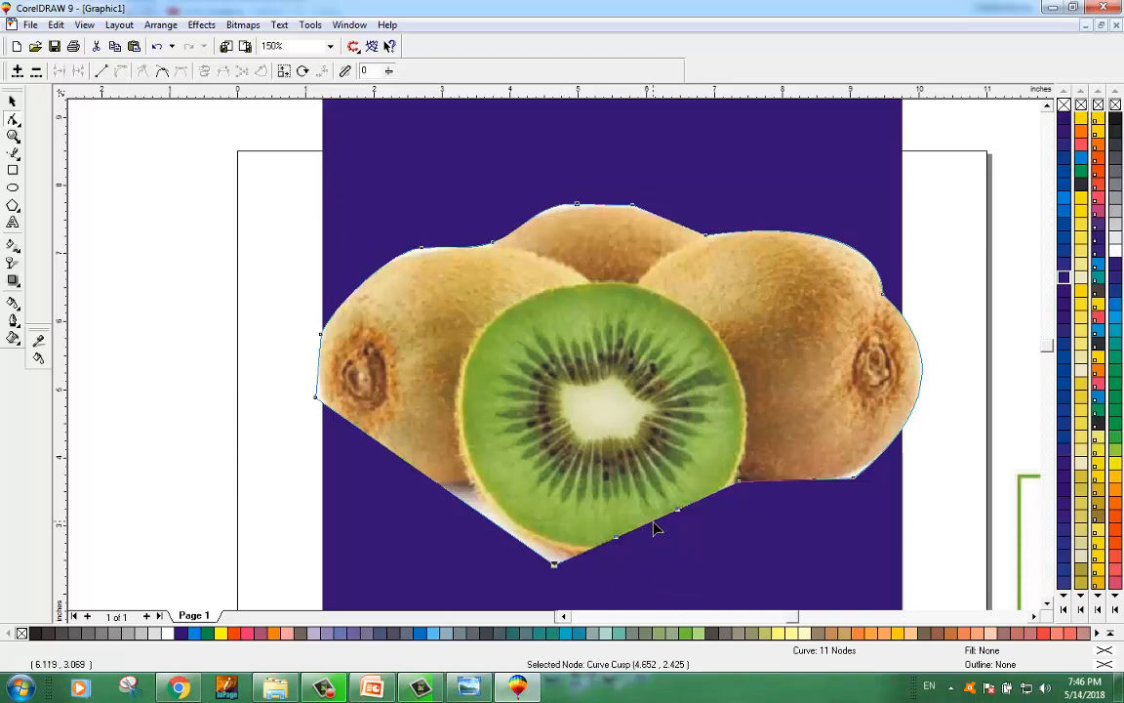
drag(655, 528, 666, 547)
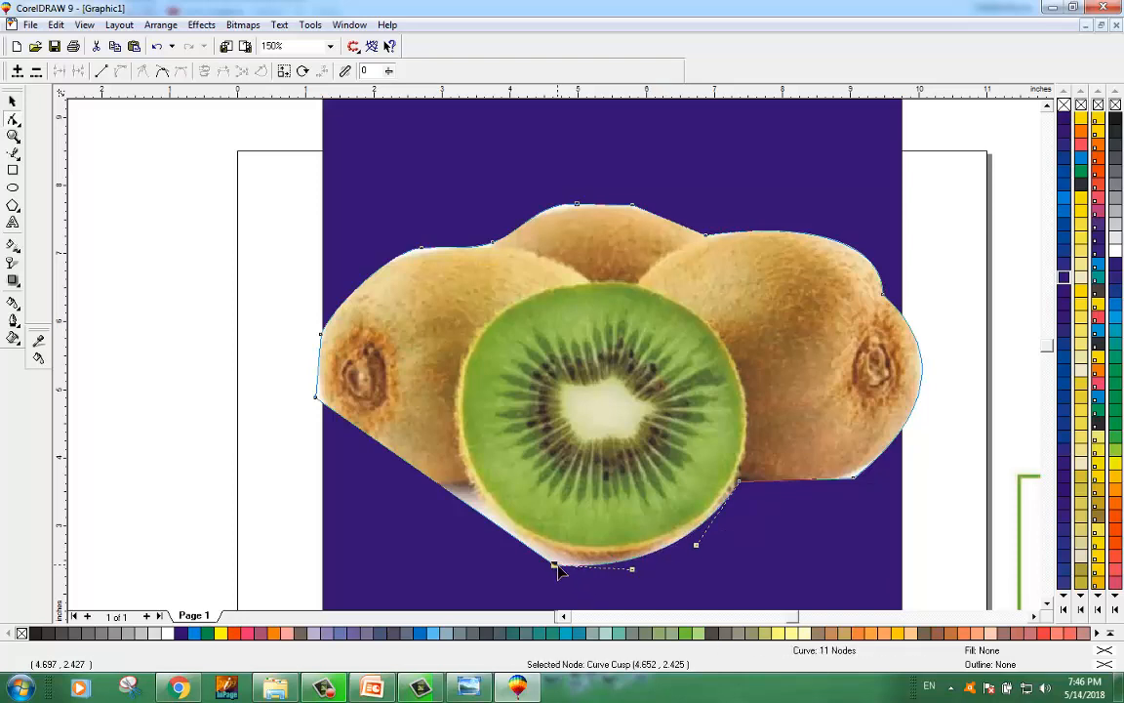
drag(559, 572, 566, 574)
key(ctrl+z)
key(Delete)
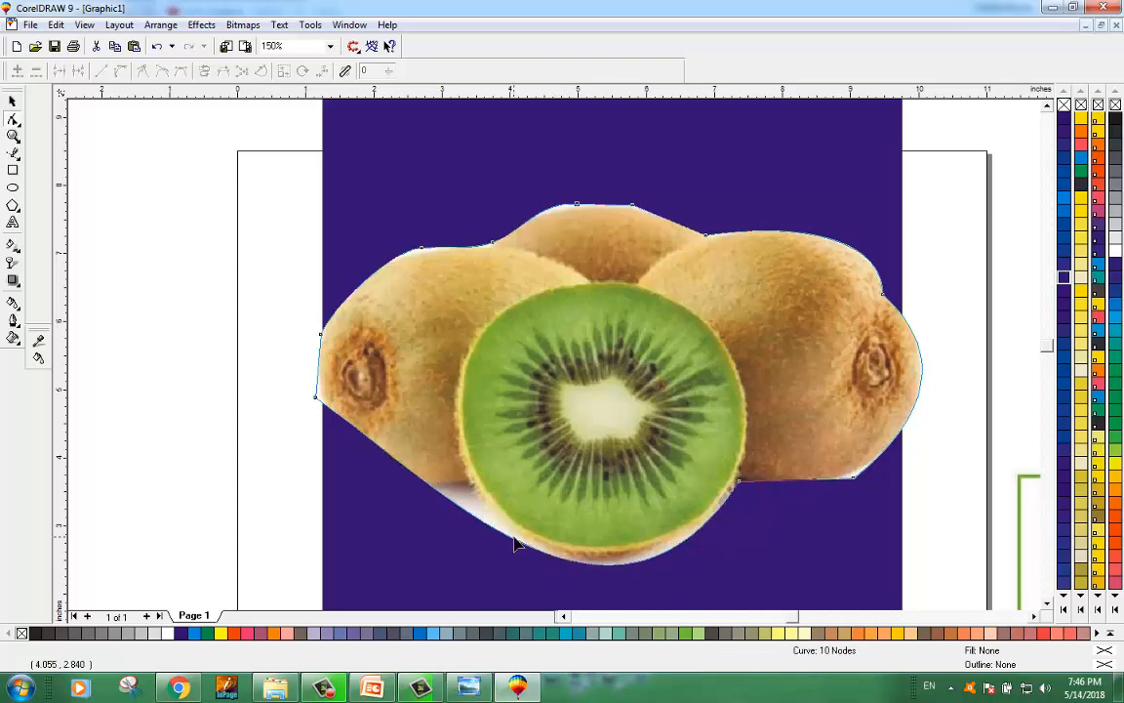
drag(527, 552, 524, 547)
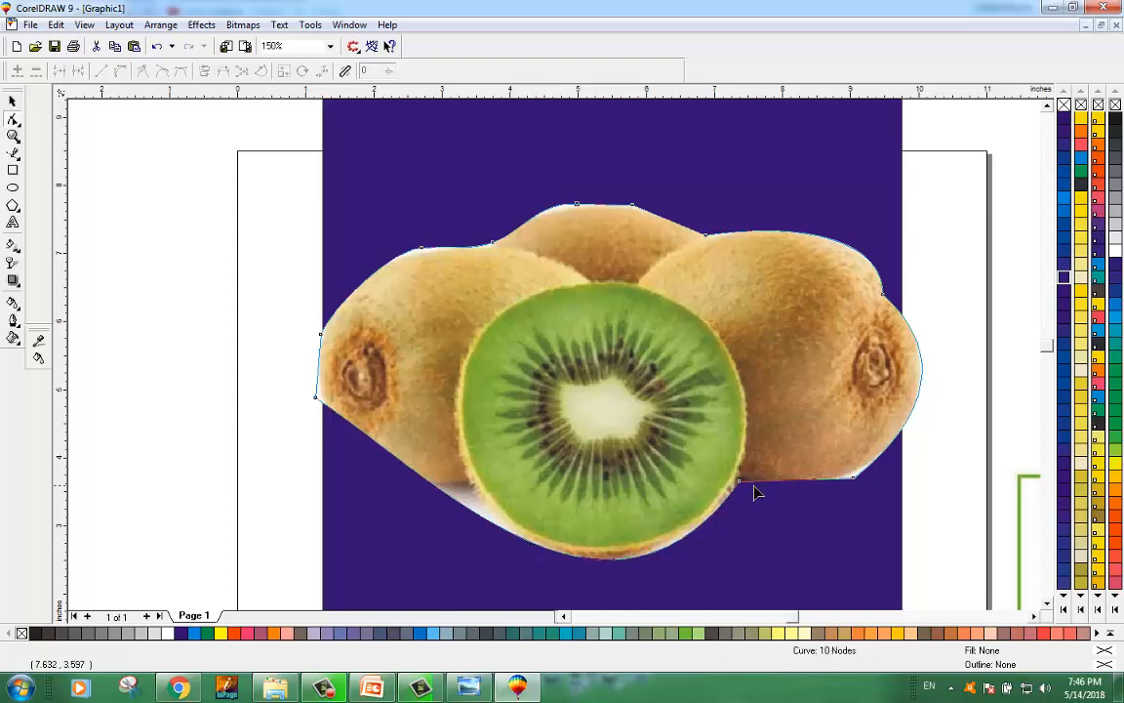
Step: Delete the lower-right node and bend the remaining edge around the right kiwi's bottom
click(854, 479)
key(Delete)
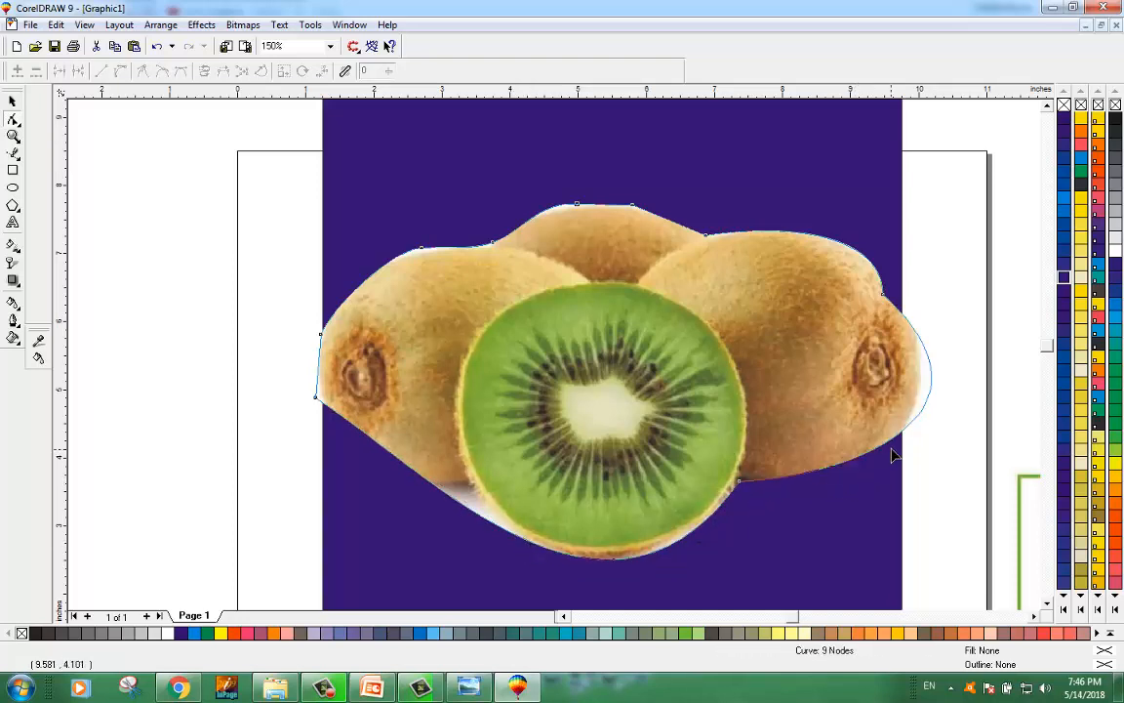
drag(852, 468, 920, 414)
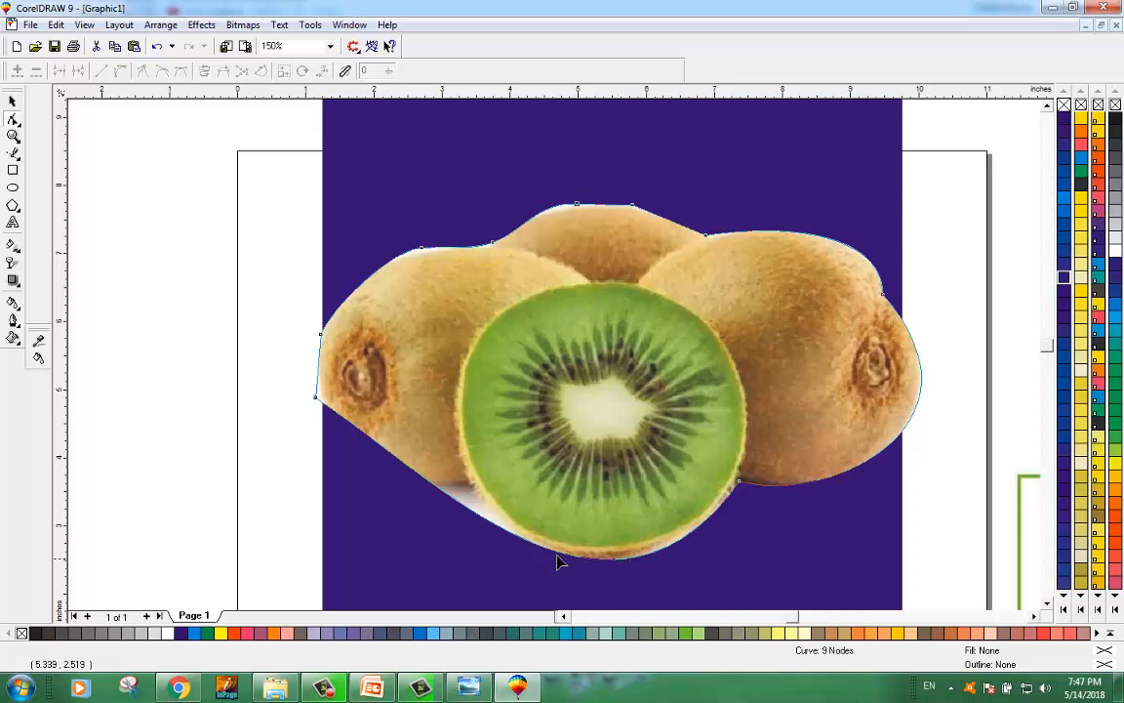
Step: Add nodes along the lower-left edge and drag them to follow the left kiwi and the cut kiwi's underside
double_click(517, 539)
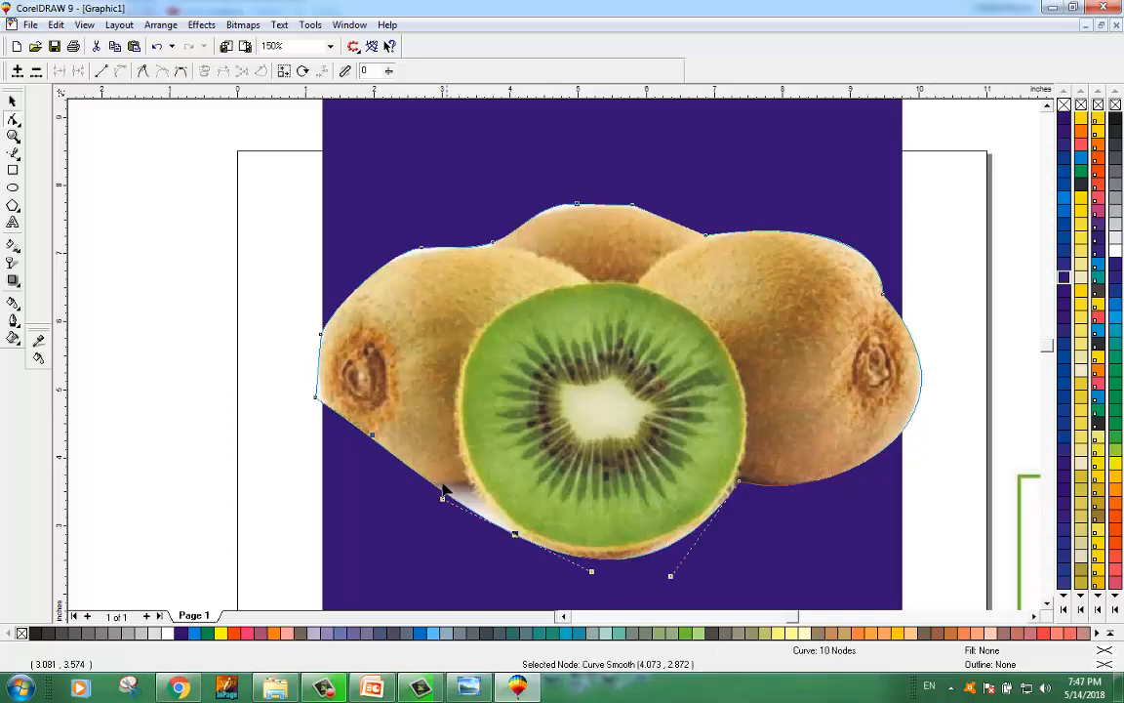
double_click(437, 493)
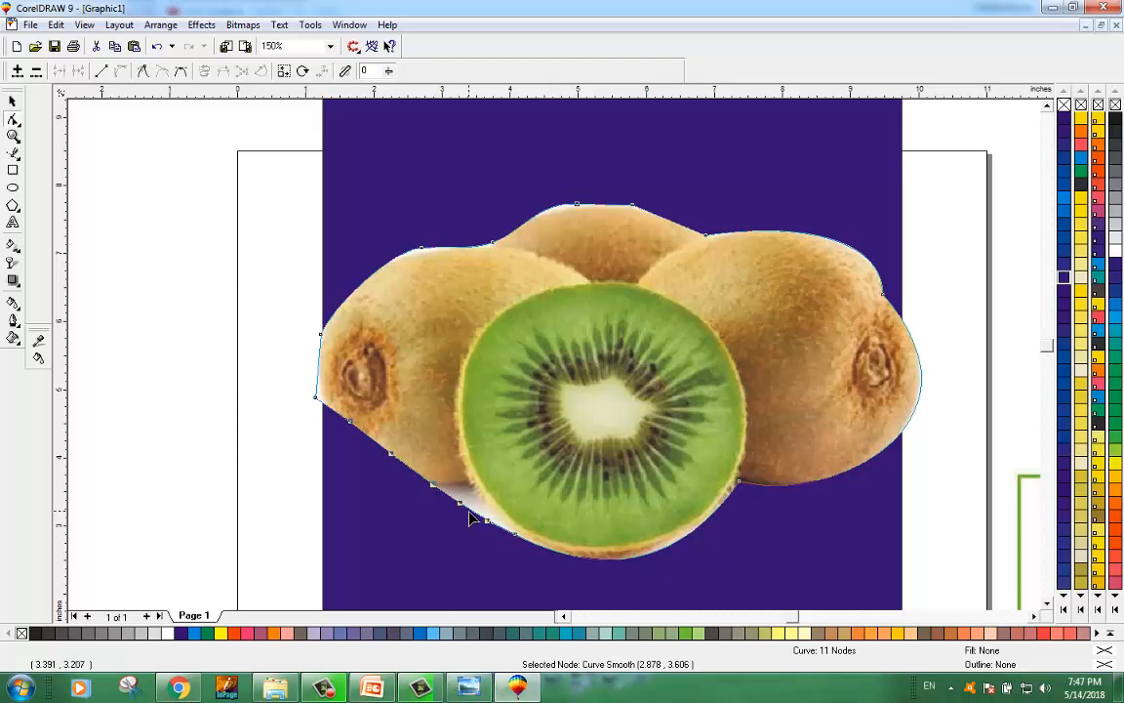
click(469, 518)
click(469, 510)
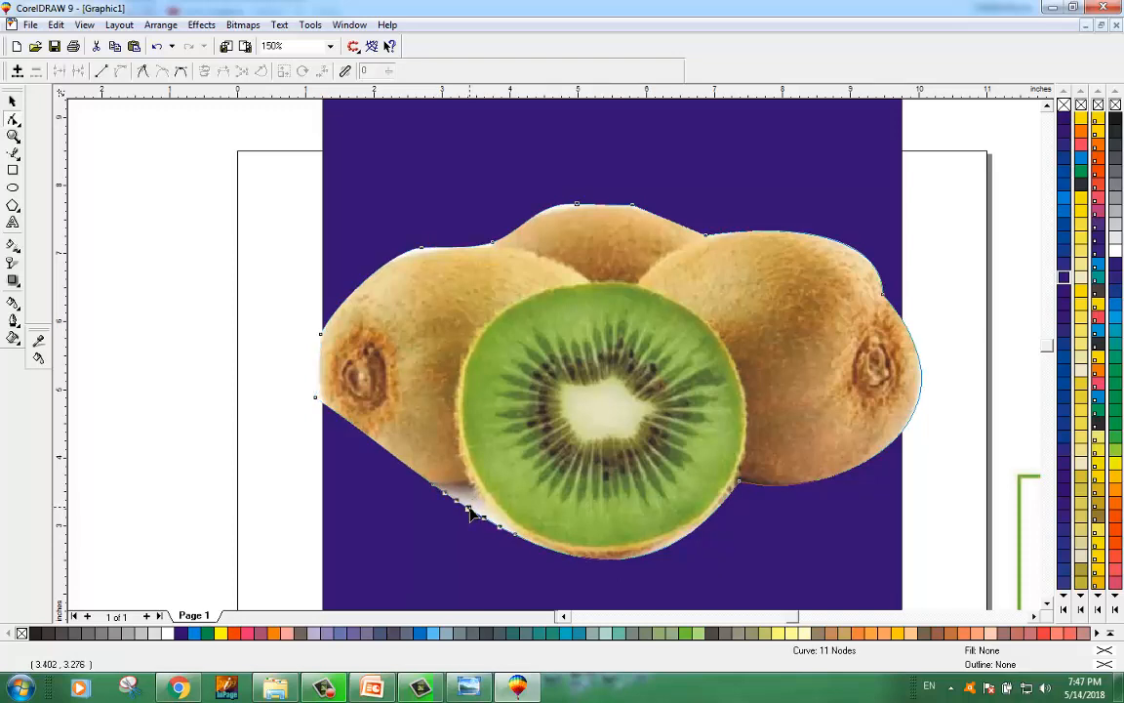
mouse_move(469, 514)
mouse_down()
mouse_move(475, 494)
mouse_move(499, 528)
mouse_move(482, 503)
mouse_move(479, 512)
mouse_up()
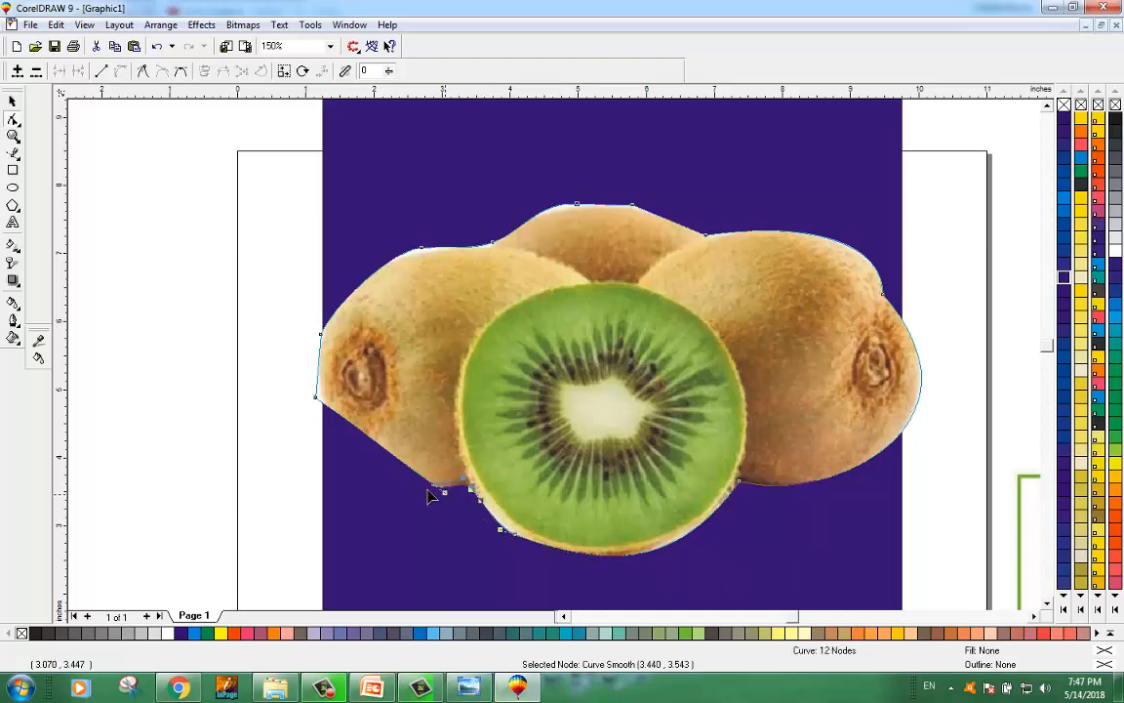
click(373, 445)
drag(373, 445, 361, 469)
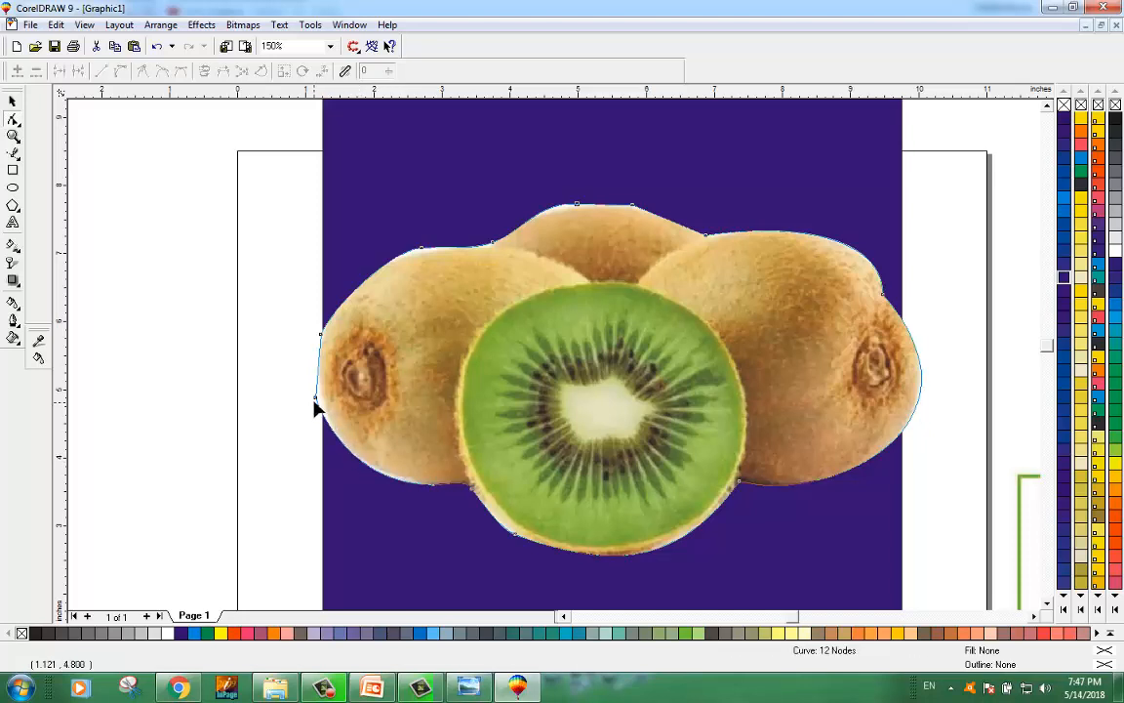
drag(316, 396, 320, 401)
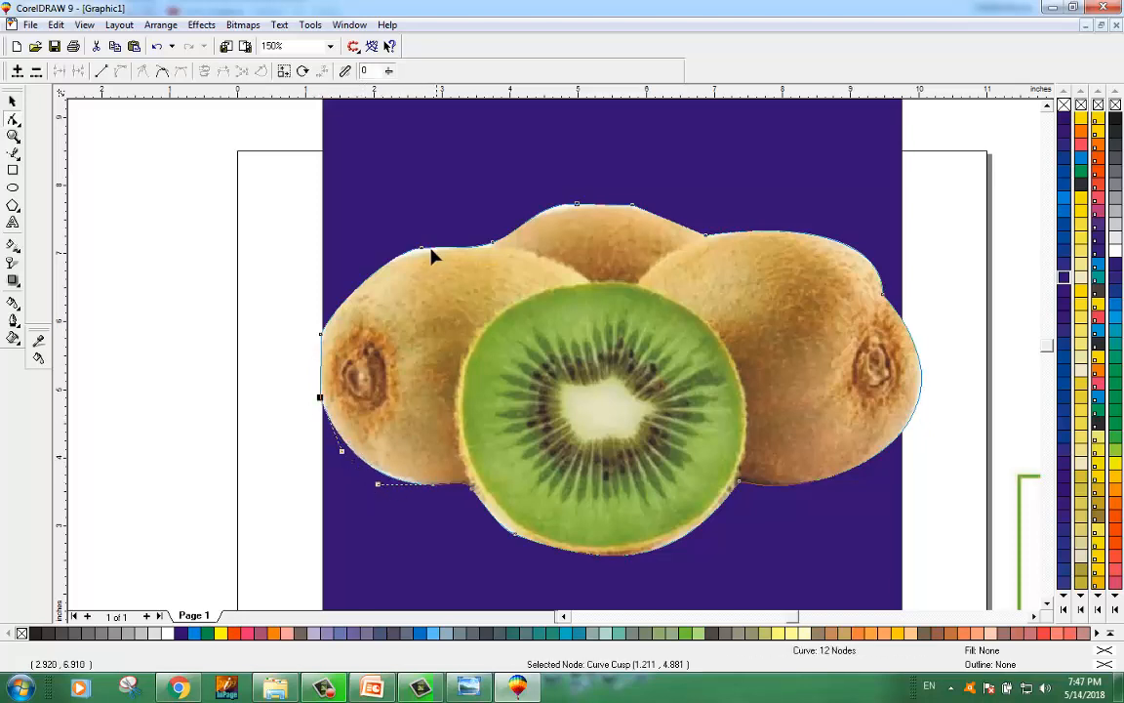
Step: Scale the kiwi image down to about 7.112 by 4.16 inches
click(13, 102)
click(98, 176)
click(849, 354)
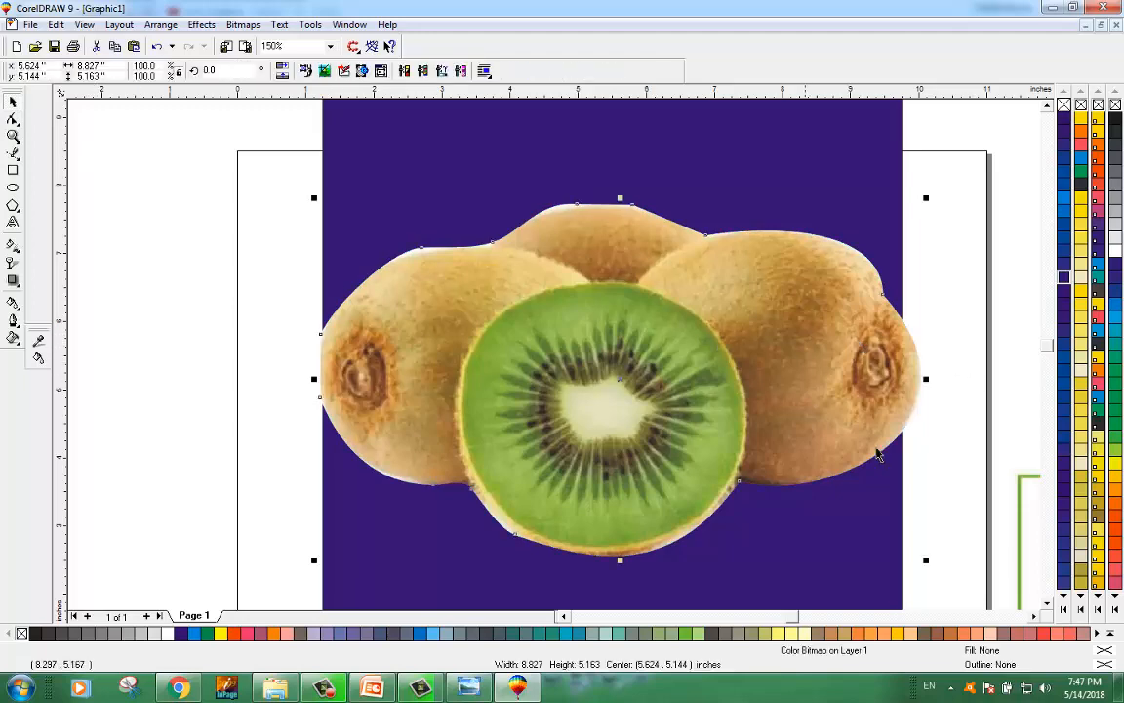
drag(928, 557, 853, 535)
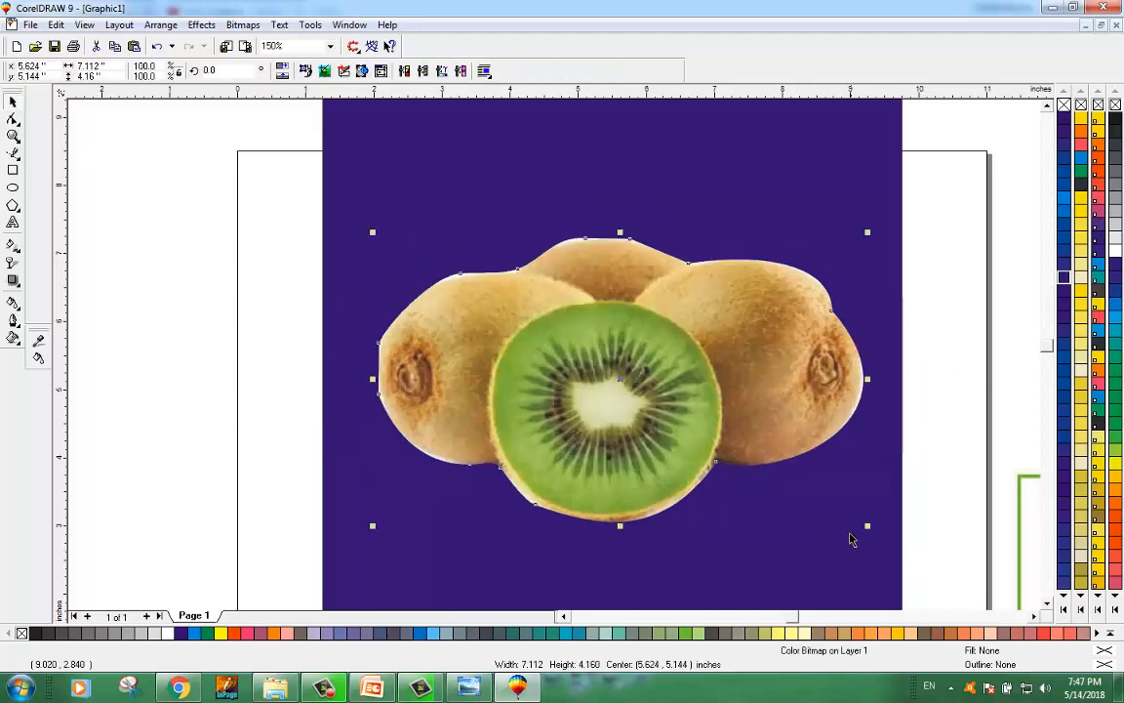
Step: Move the resized kiwi image up toward the centre of the purple background
click(179, 351)
click(617, 276)
drag(618, 276, 606, 246)
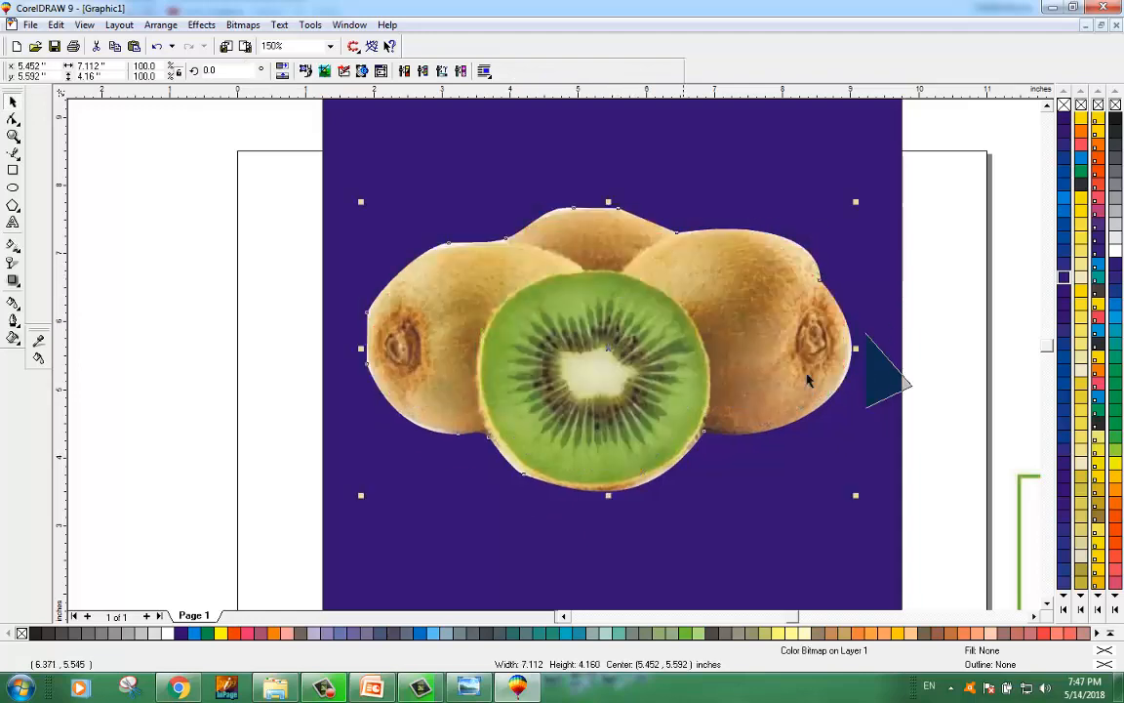
drag(895, 382, 885, 410)
scroll(810, 420, down, 1)
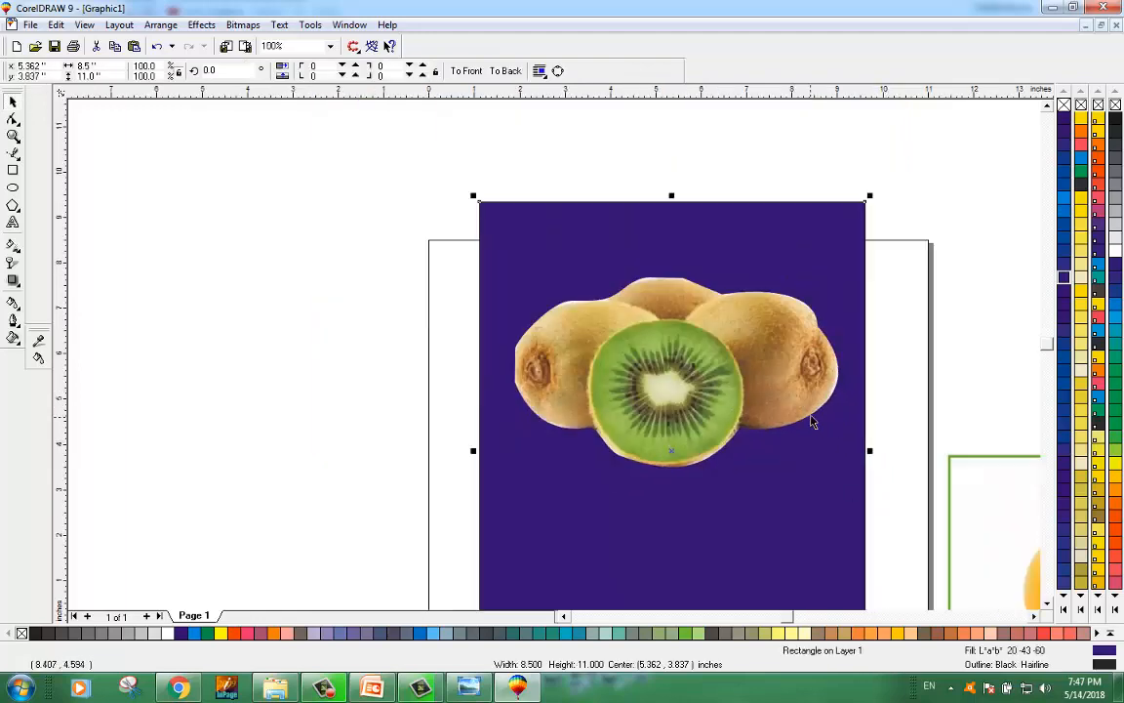
scroll(763, 387, up, 1)
drag(666, 358, 648, 339)
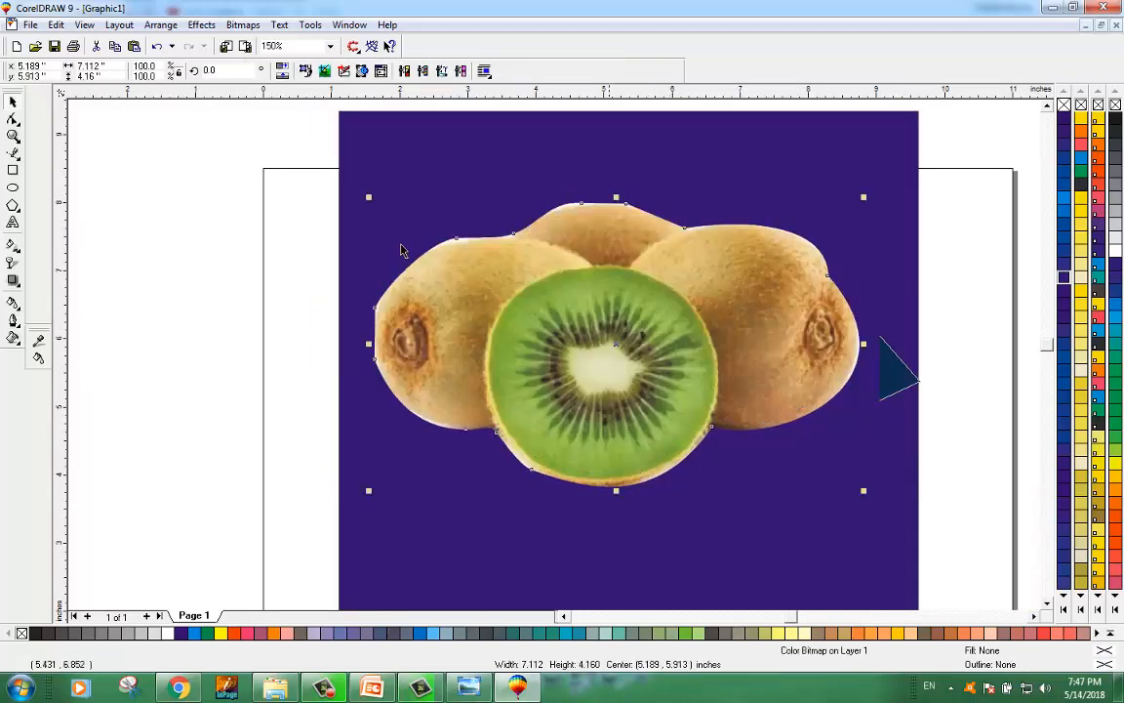
Step: Delete the node on the left kiwi's left edge to round that side
click(168, 269)
scroll(483, 237, up, 1)
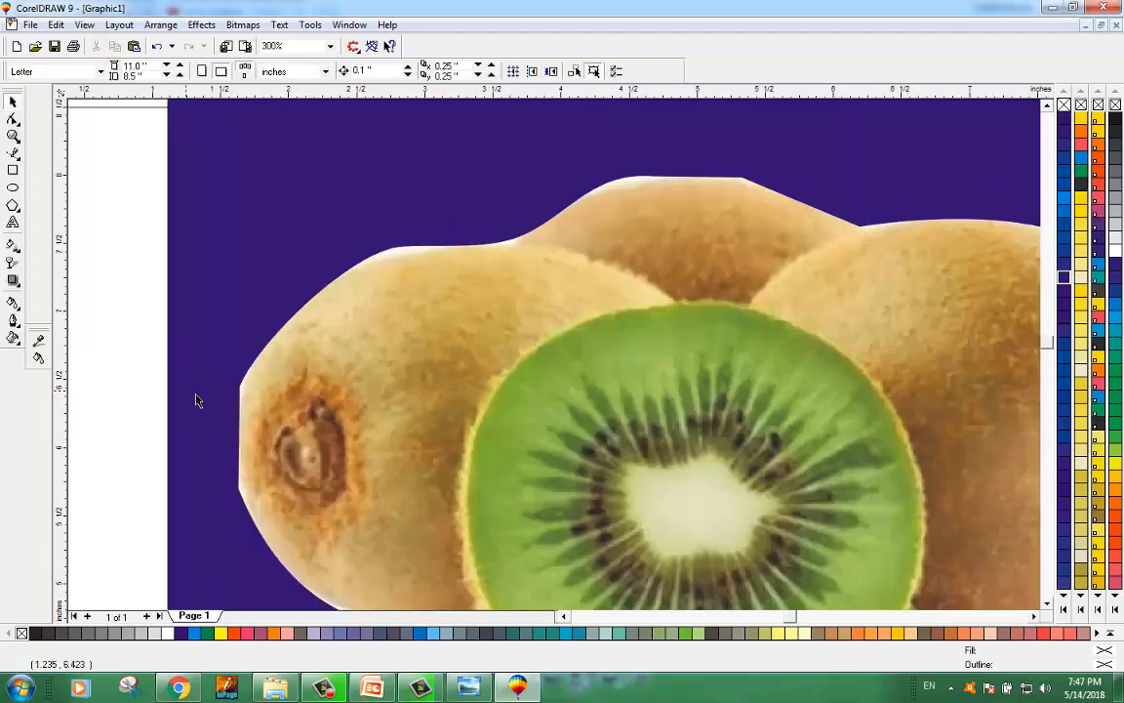
scroll(239, 385, up, 1)
click(284, 398)
key(F10)
double_click(241, 392)
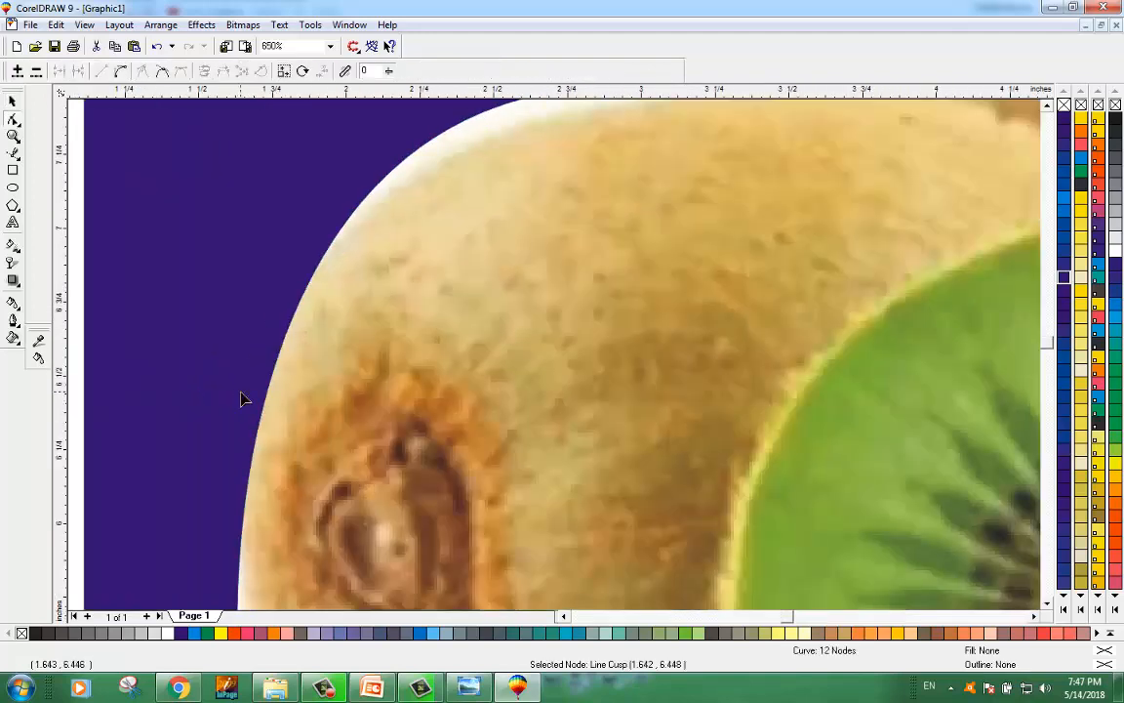
key(Delete)
Step: Smooth the top of the middle kiwi: move its right node down, convert the segment to a curve, delete a node and bend the edge
scroll(387, 303, down, 4)
scroll(426, 269, up, 1)
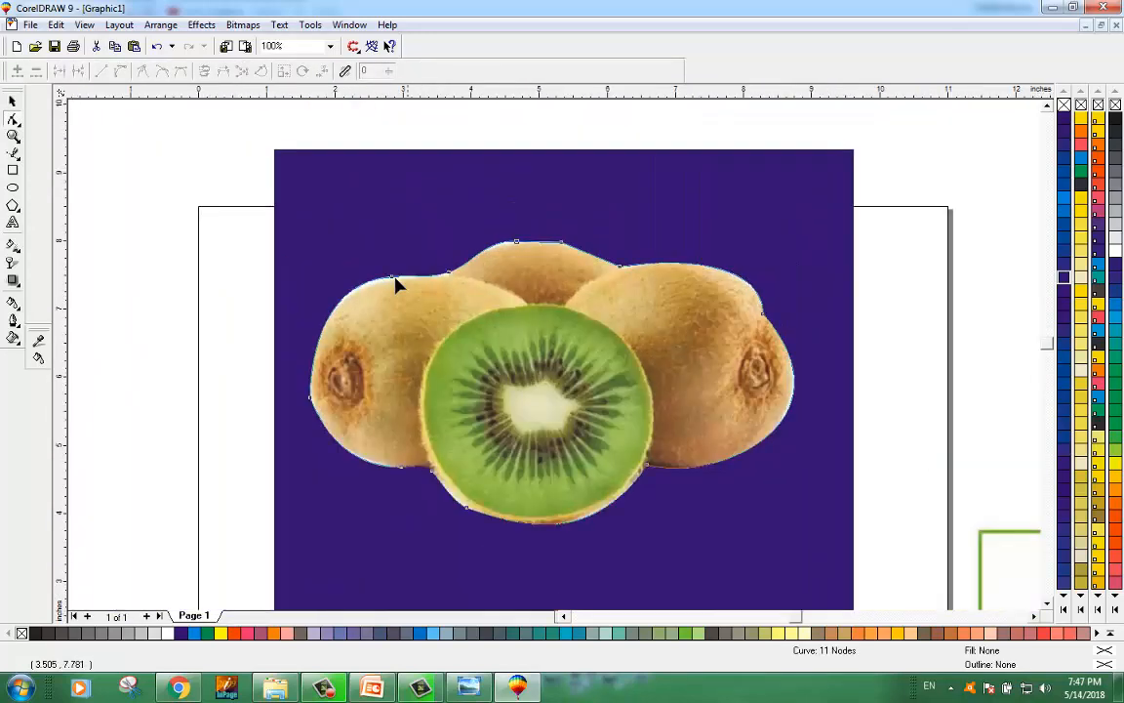
scroll(396, 283, up, 2)
drag(344, 279, 344, 271)
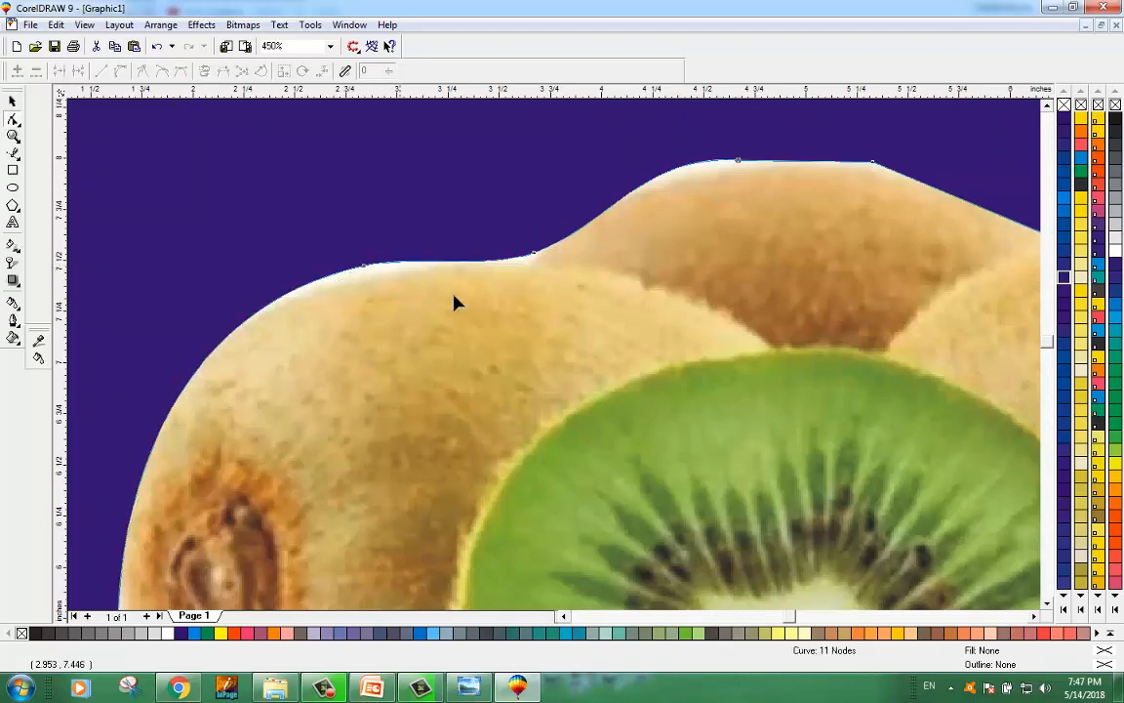
scroll(642, 256, down, 1)
scroll(733, 214, up, 2)
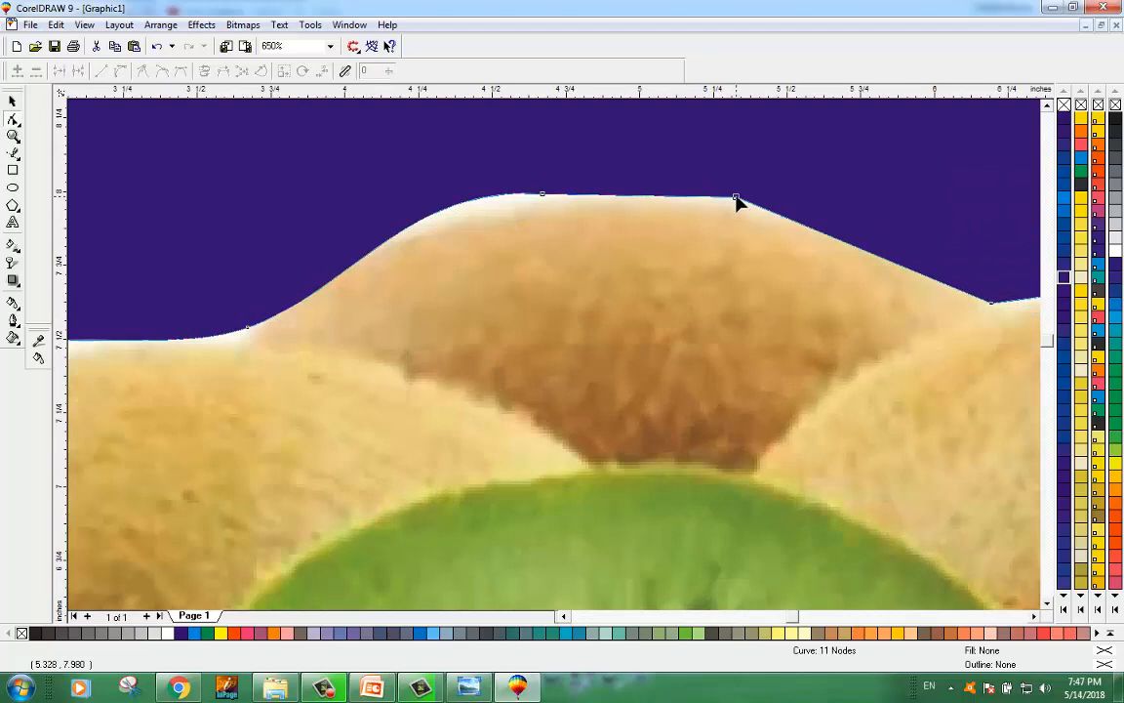
drag(736, 199, 755, 245)
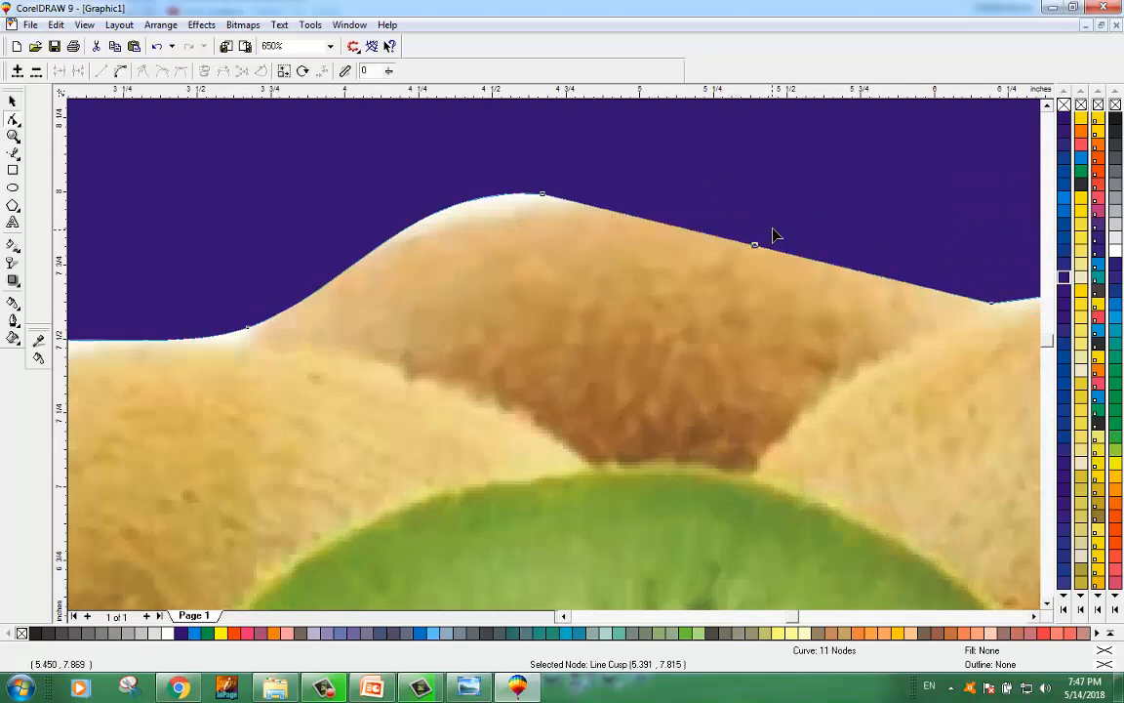
click(120, 72)
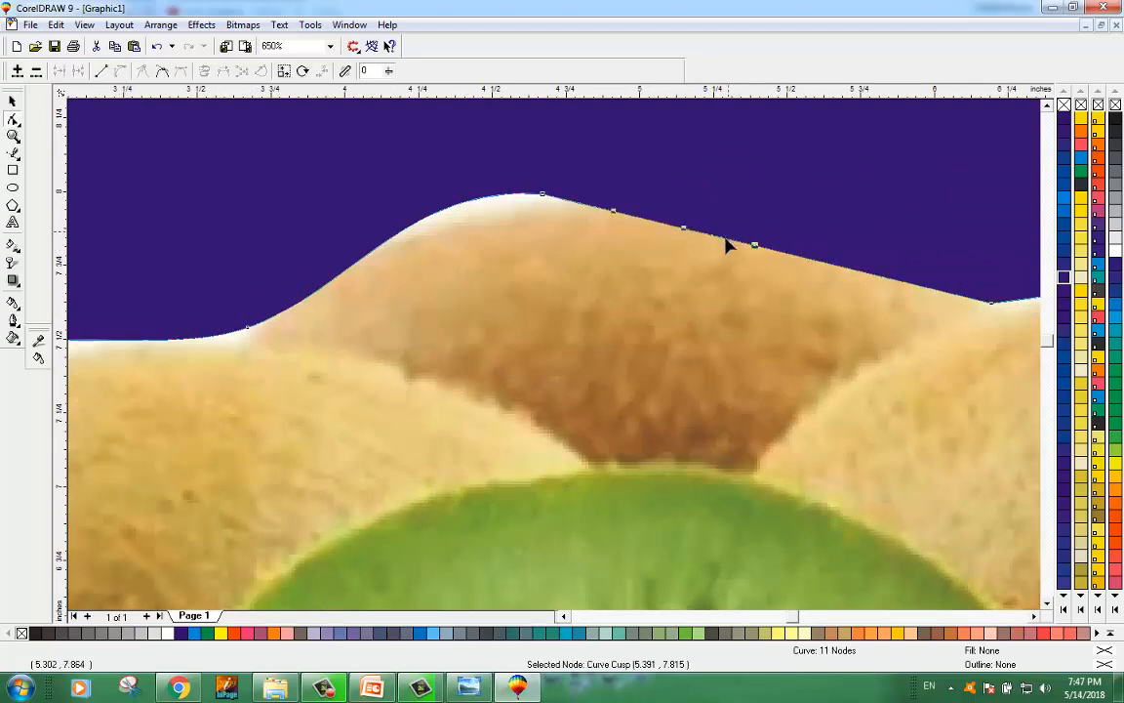
drag(725, 239, 750, 234)
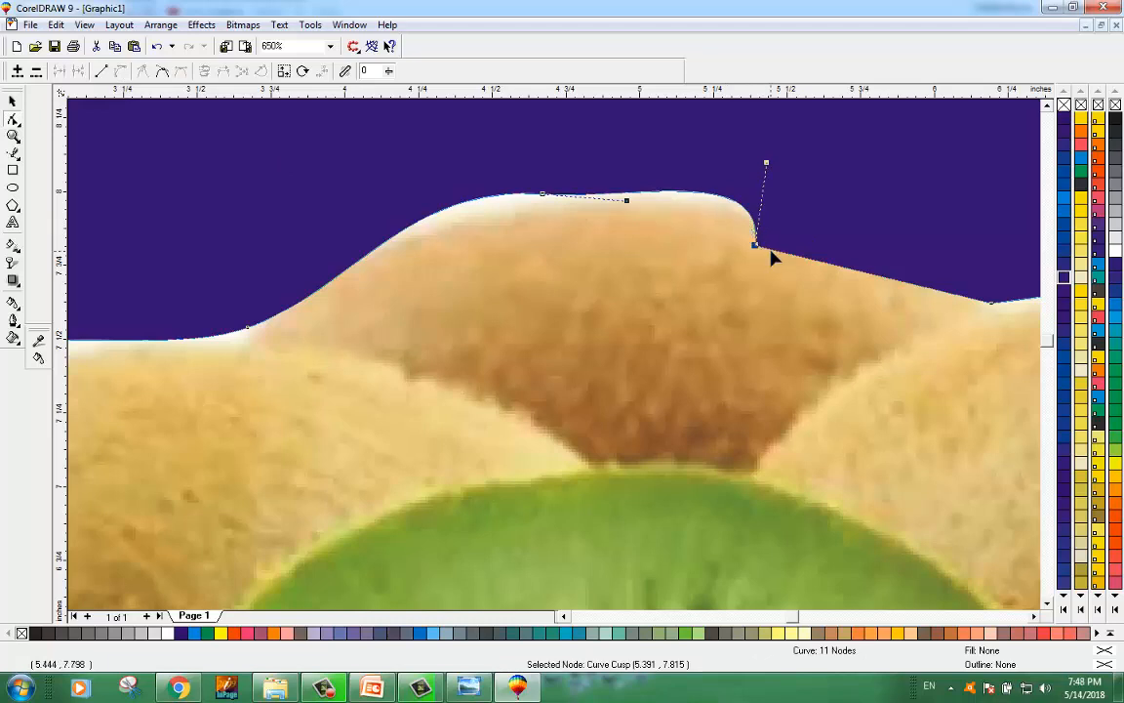
key(ctrl+z)
key(Delete)
drag(752, 251, 783, 217)
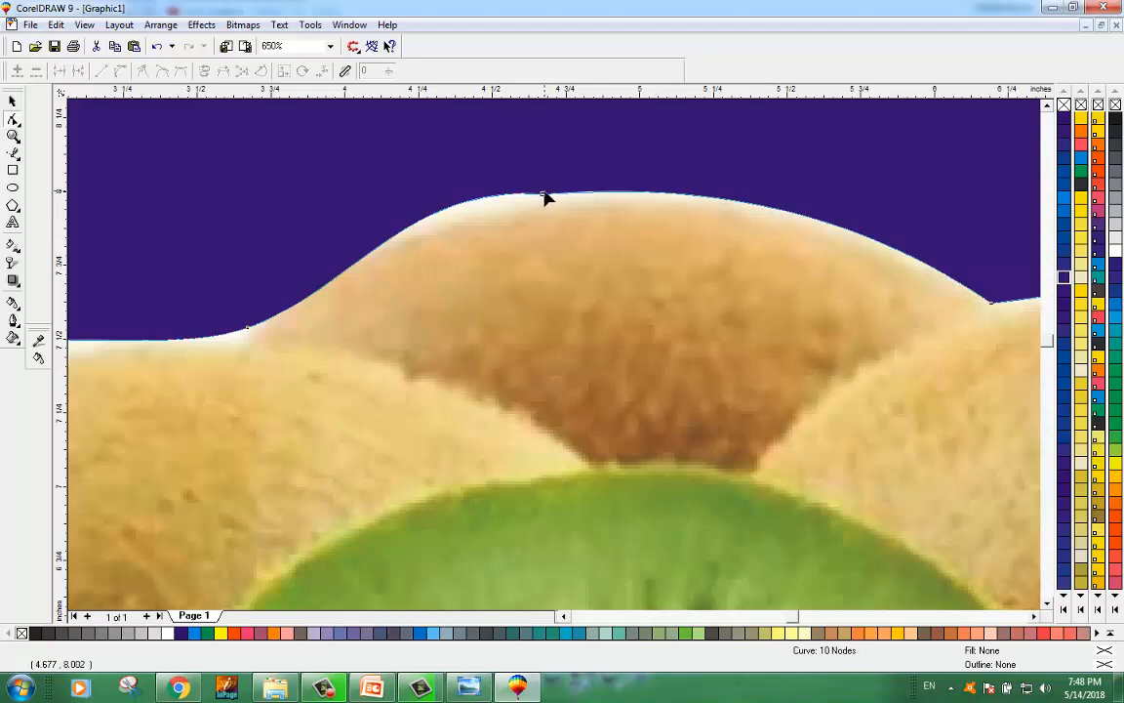
Step: Move the kiwi image up and scale it down to about 3.527 by 2.057 inches
click(541, 195)
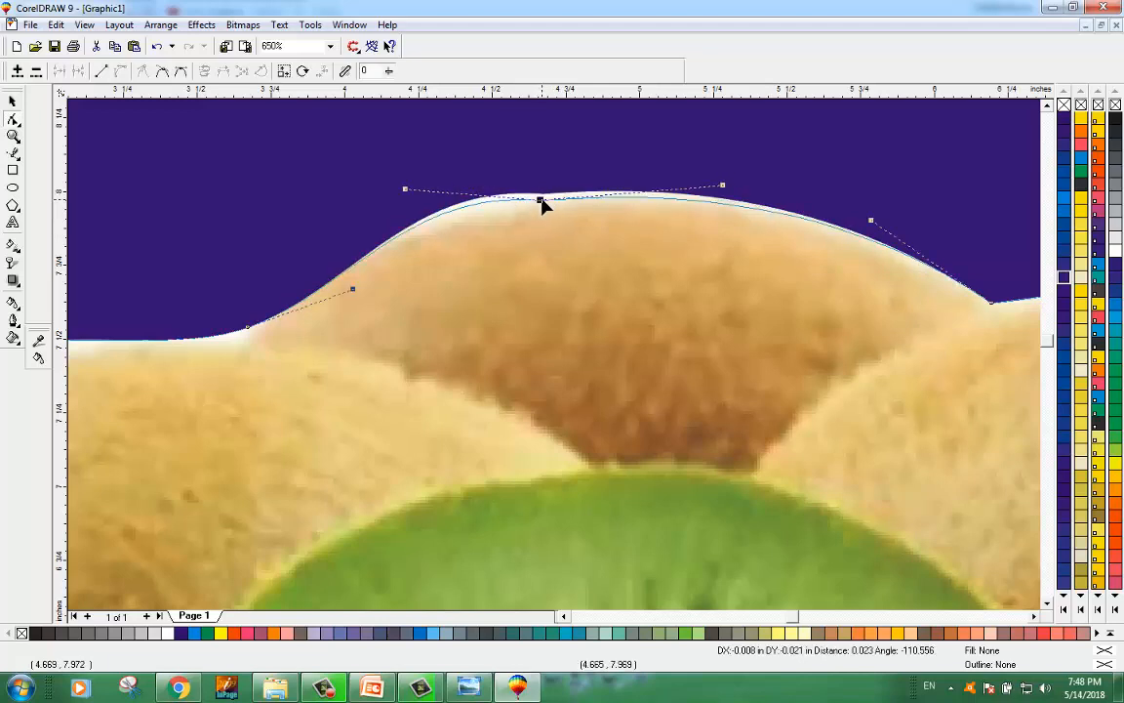
scroll(432, 264, down, 5)
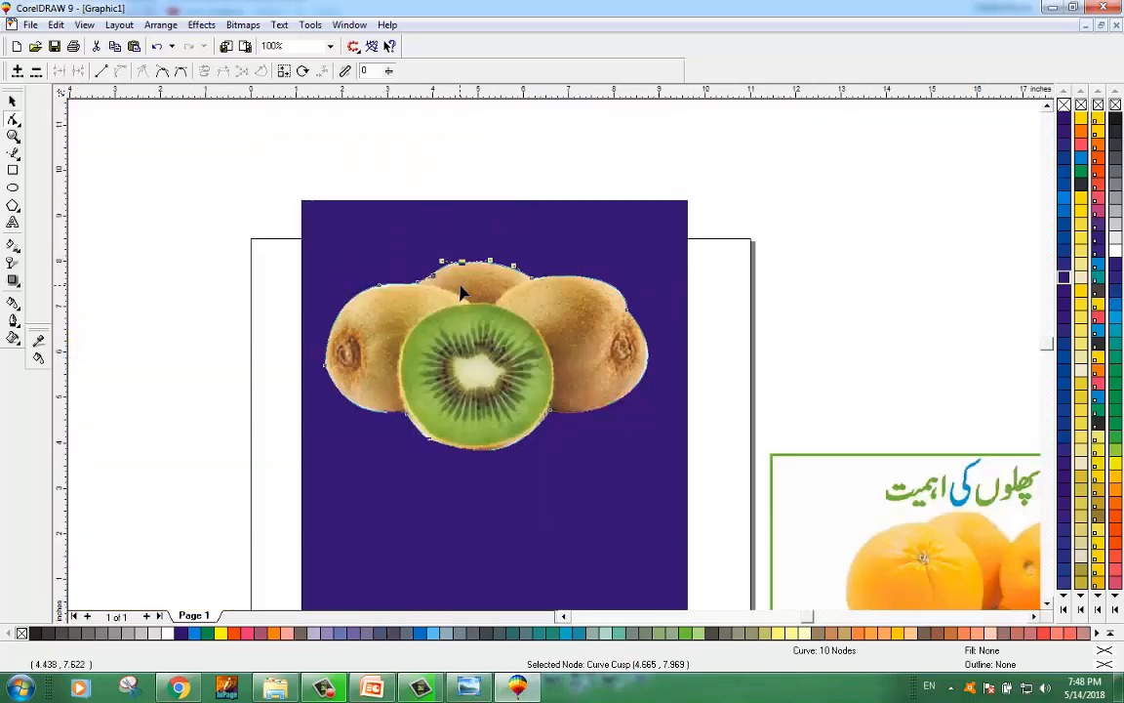
scroll(498, 403, up, 1)
scroll(498, 403, down, 1)
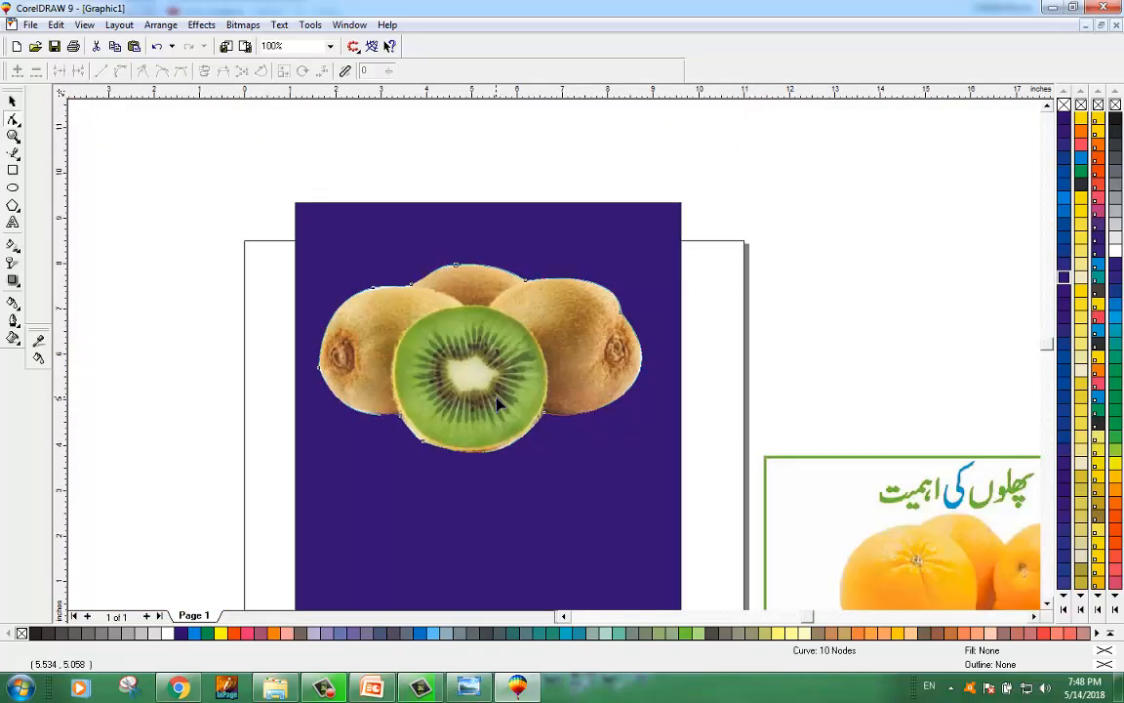
scroll(447, 479, up, 1)
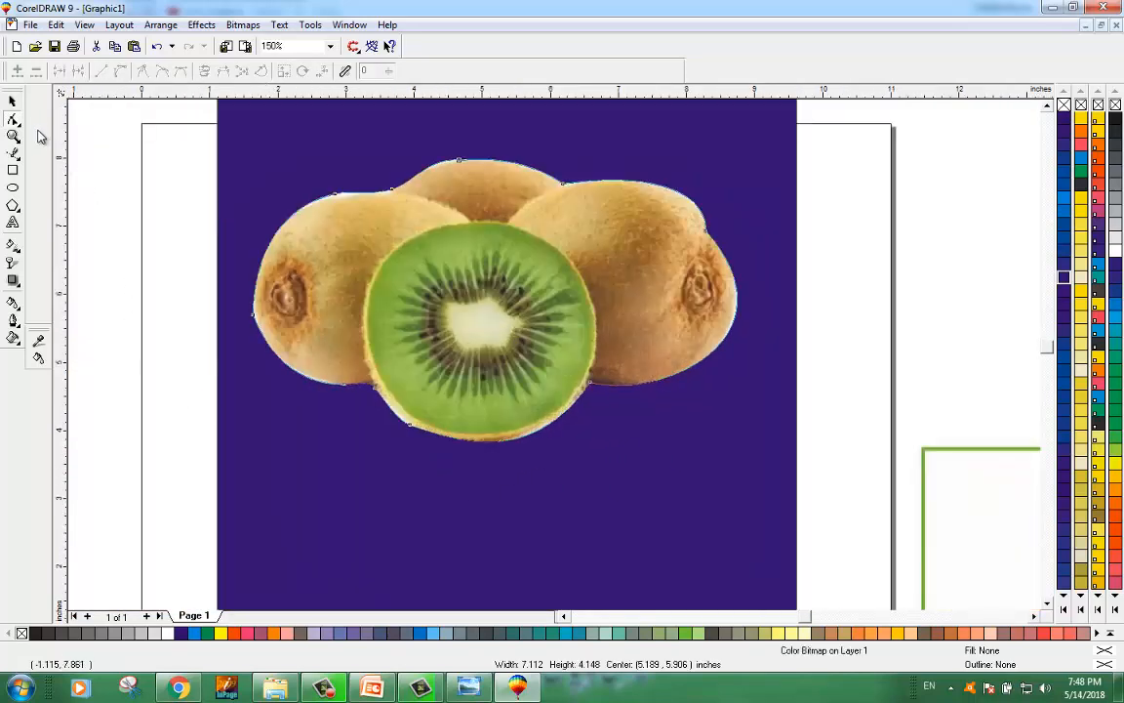
click(14, 101)
click(113, 190)
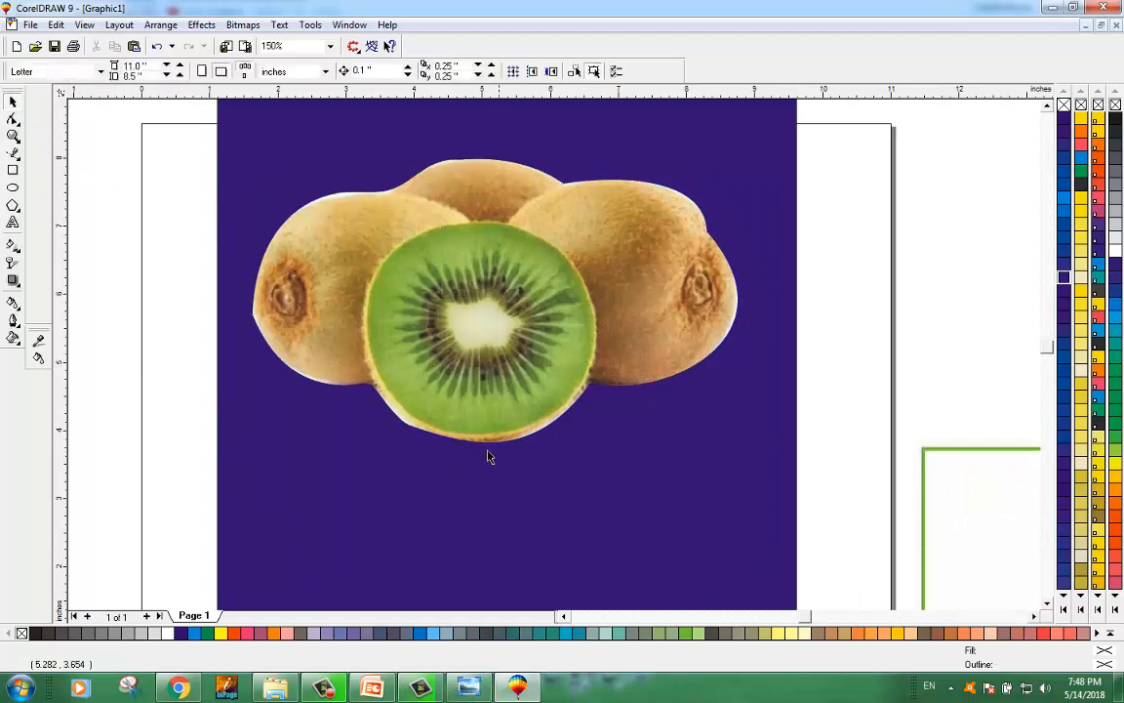
scroll(489, 456, up, 1)
scroll(490, 454, down, 1)
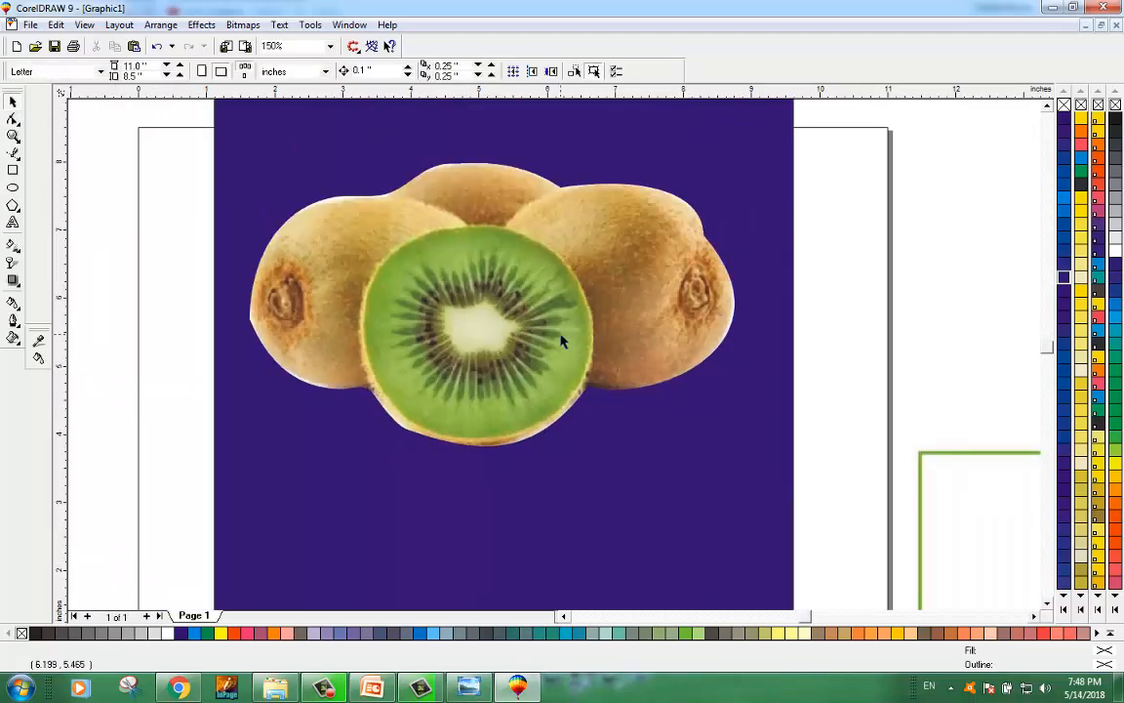
scroll(576, 331, down, 1)
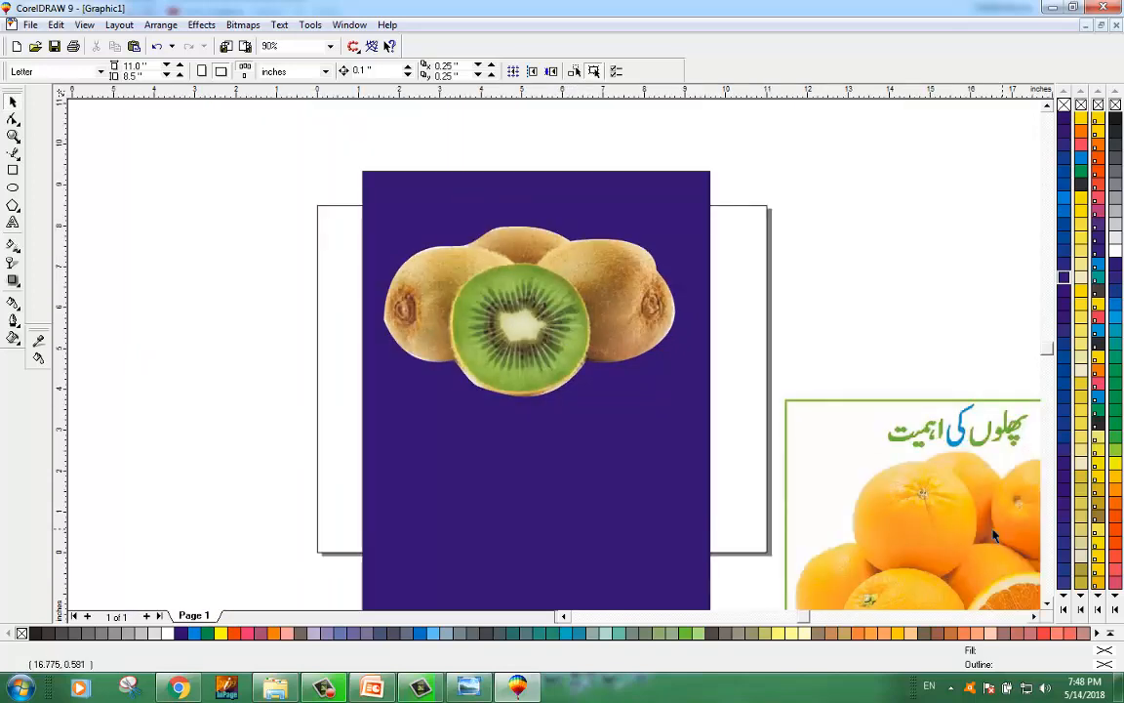
drag(544, 354, 544, 314)
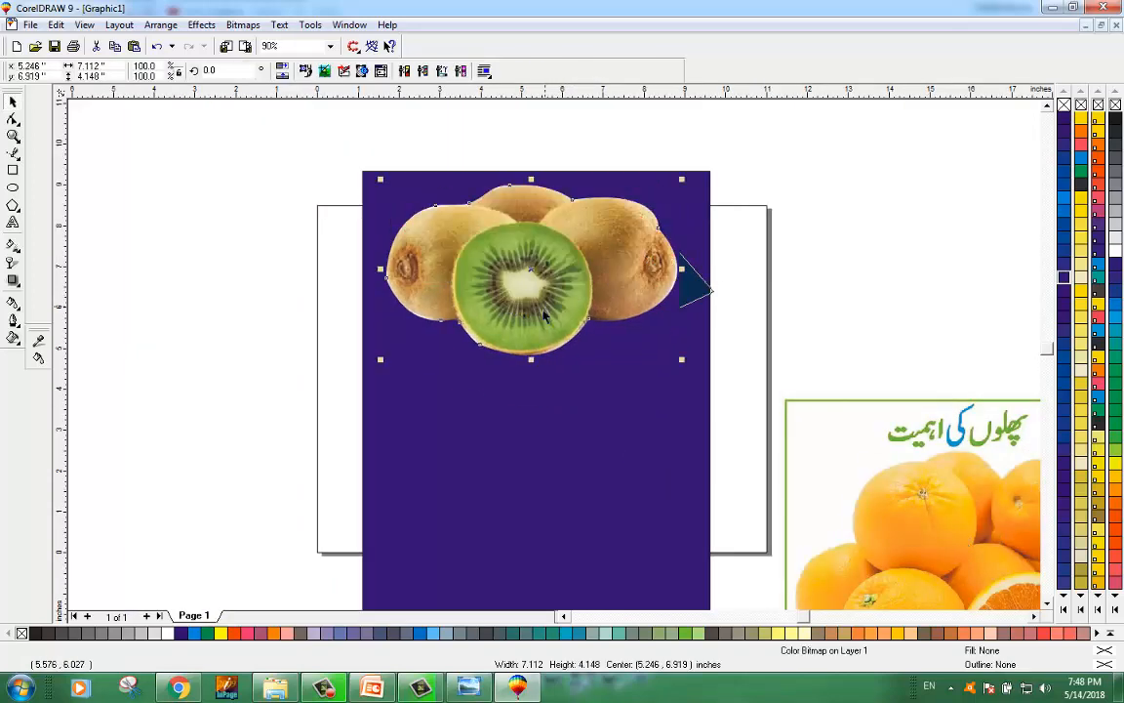
drag(681, 360, 607, 321)
Step: Move the small kiwi image into the upper-left corner of the purple background
click(215, 322)
click(559, 285)
drag(545, 278, 465, 231)
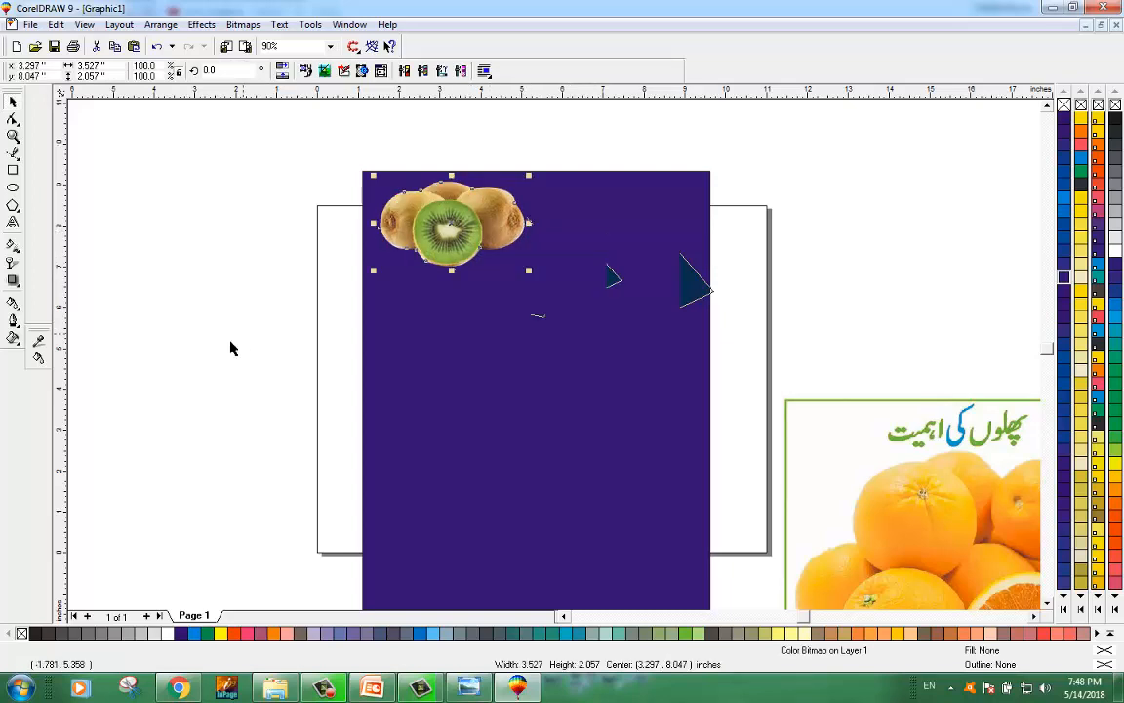
Step: Move the orange poster image onto the purple background, beside the kiwis
click(233, 347)
drag(957, 552, 636, 345)
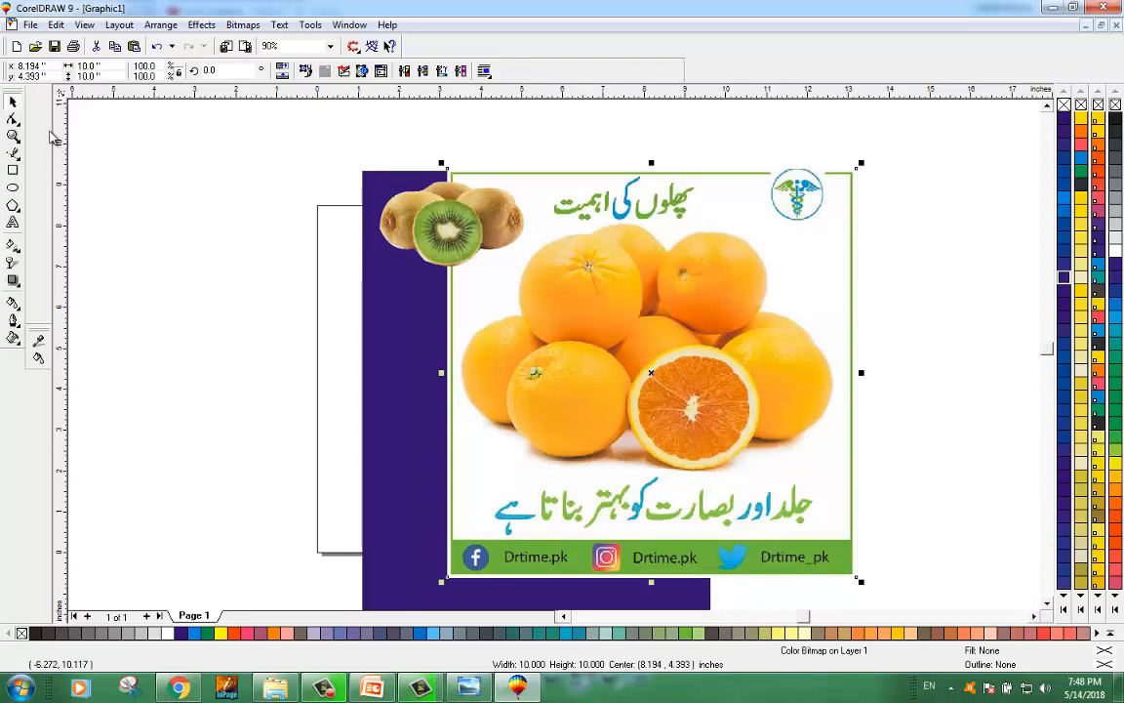
click(363, 138)
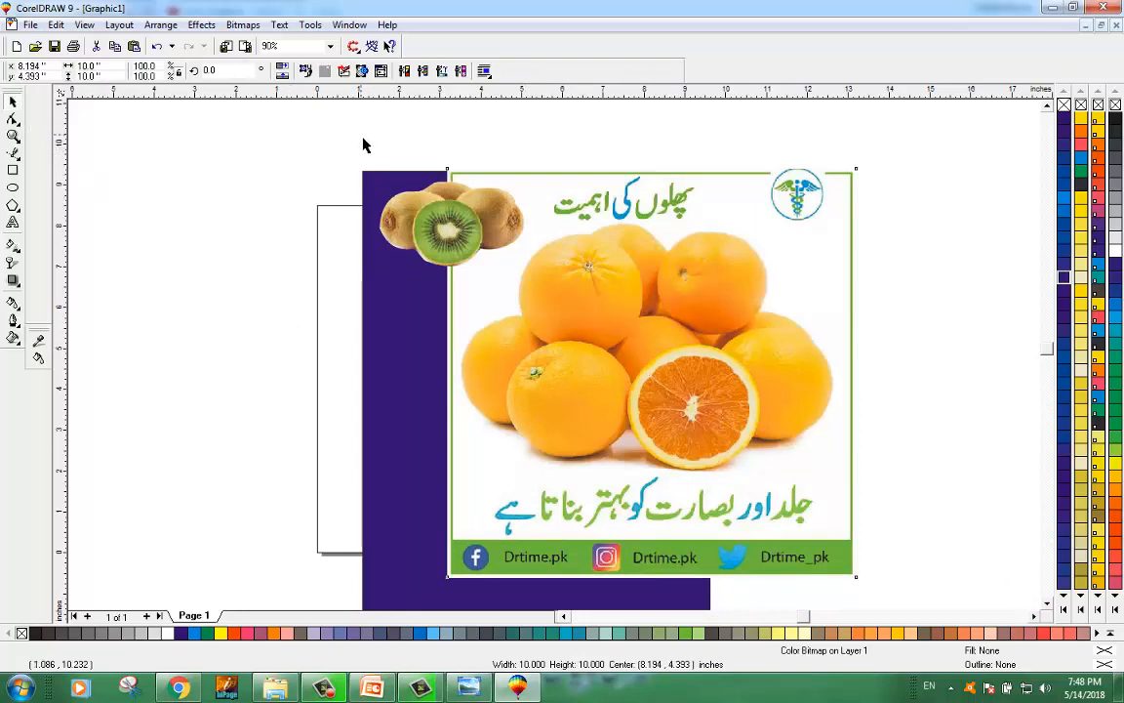
Step: Crop the title off the orange image by moving its top edge nodes down
key(F10)
click(536, 187)
drag(314, 138, 917, 221)
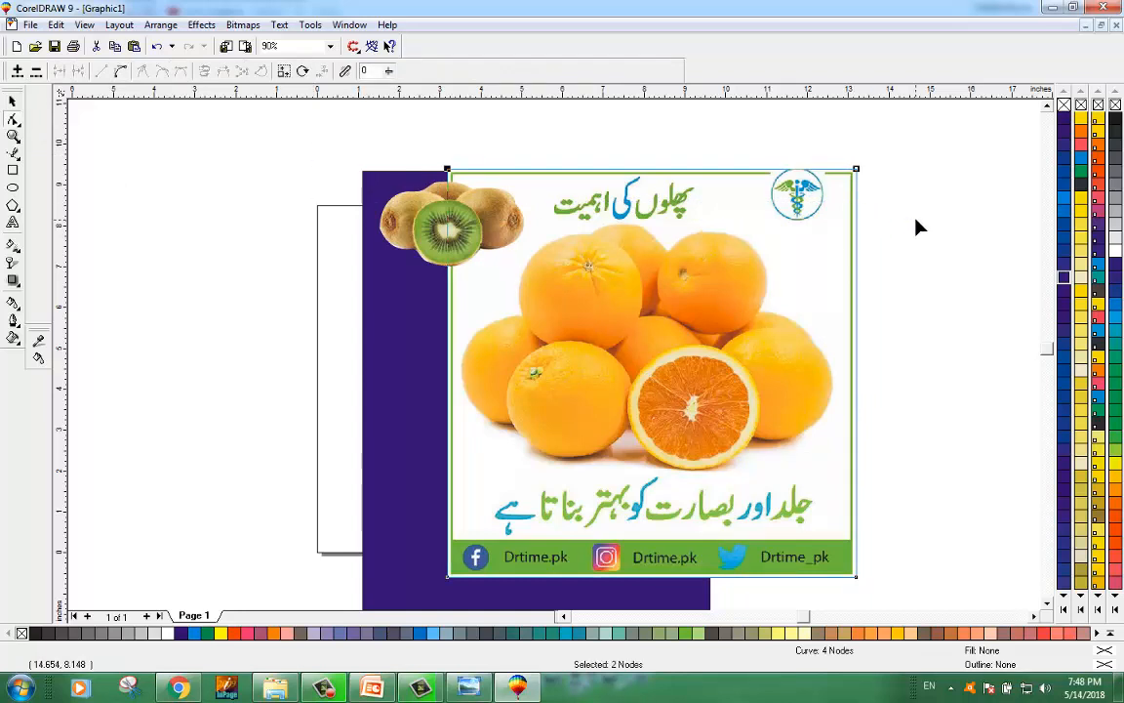
drag(857, 169, 861, 223)
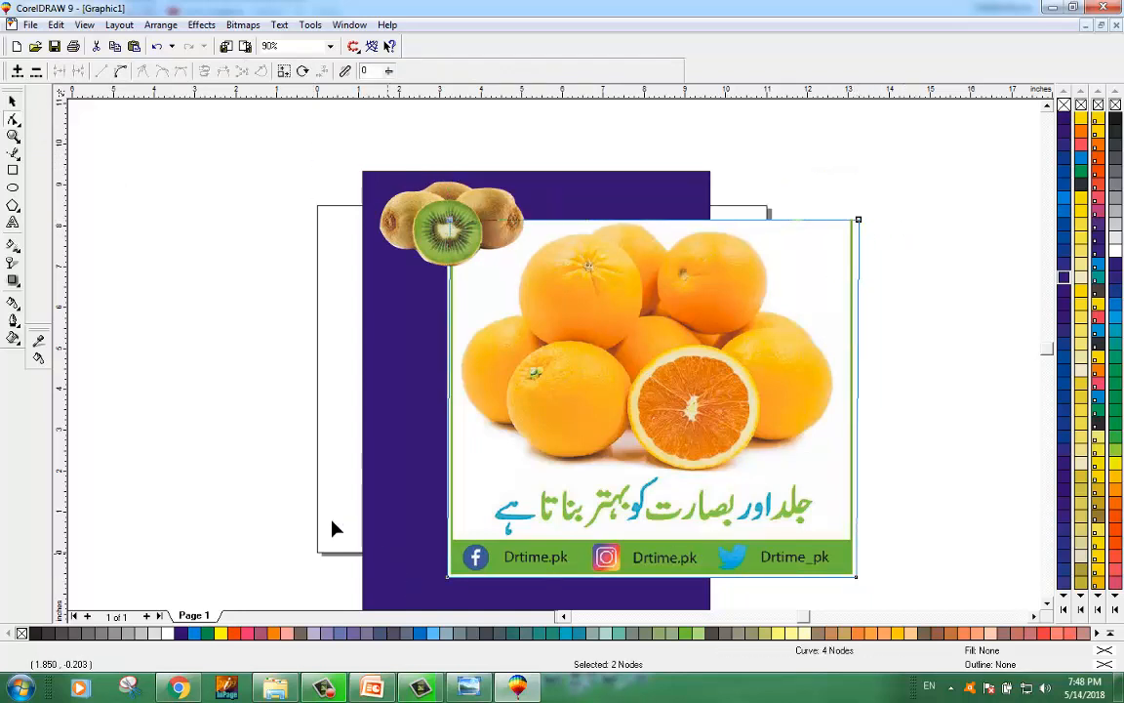
Step: Raise the orange image's bottom edge to crop off the social media footer
drag(258, 533, 858, 478)
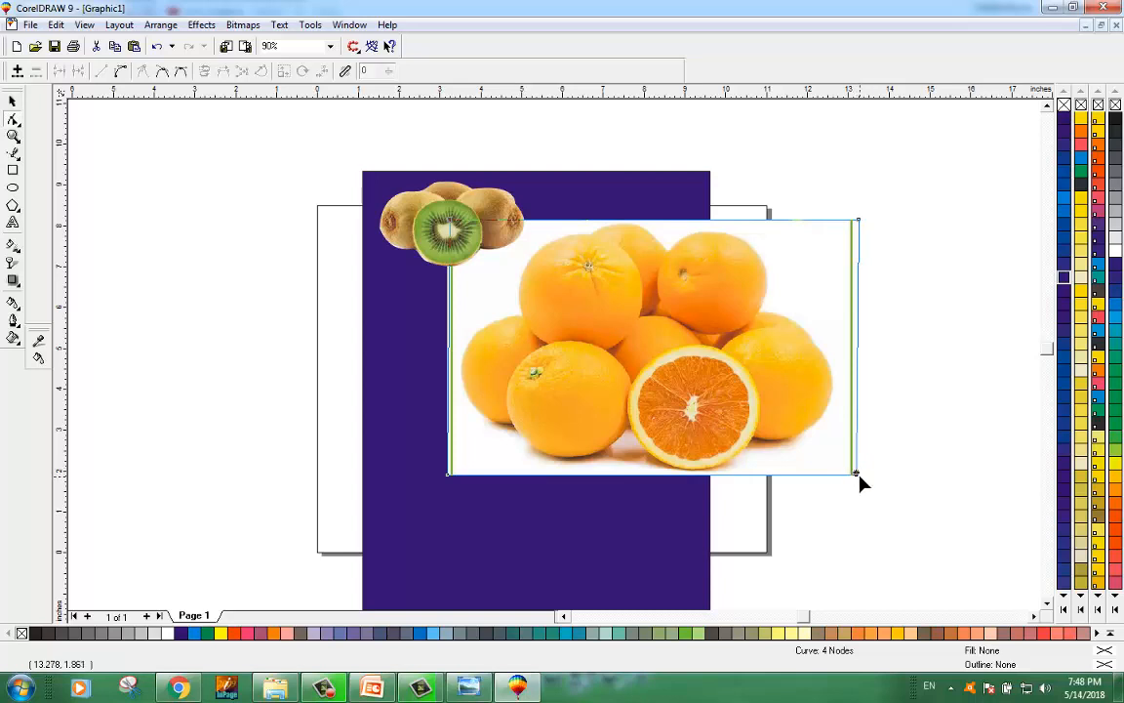
drag(857, 479, 841, 476)
key(ctrl+z)
Step: Trim the green border from the orange image's right and left edges by moving their nodes inward
drag(951, 205, 856, 376)
drag(917, 206, 835, 476)
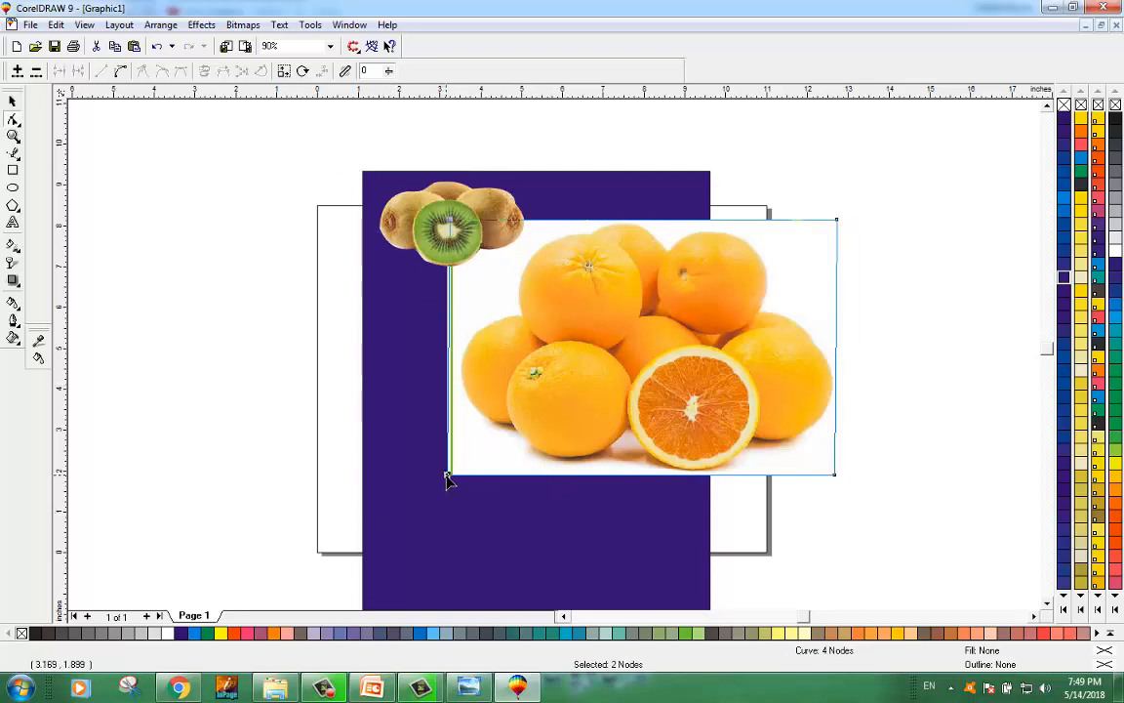
drag(446, 479, 458, 475)
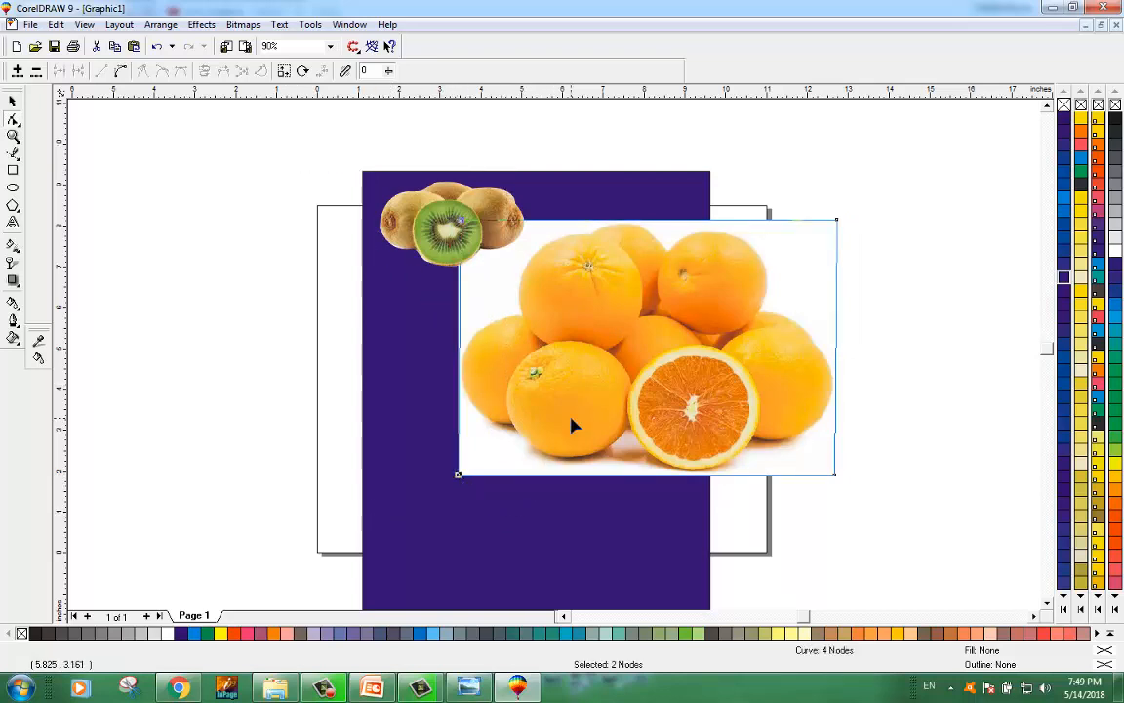
Step: Add a node to the orange image's top edge and pull it down toward the oranges' outline
scroll(620, 319, up, 3)
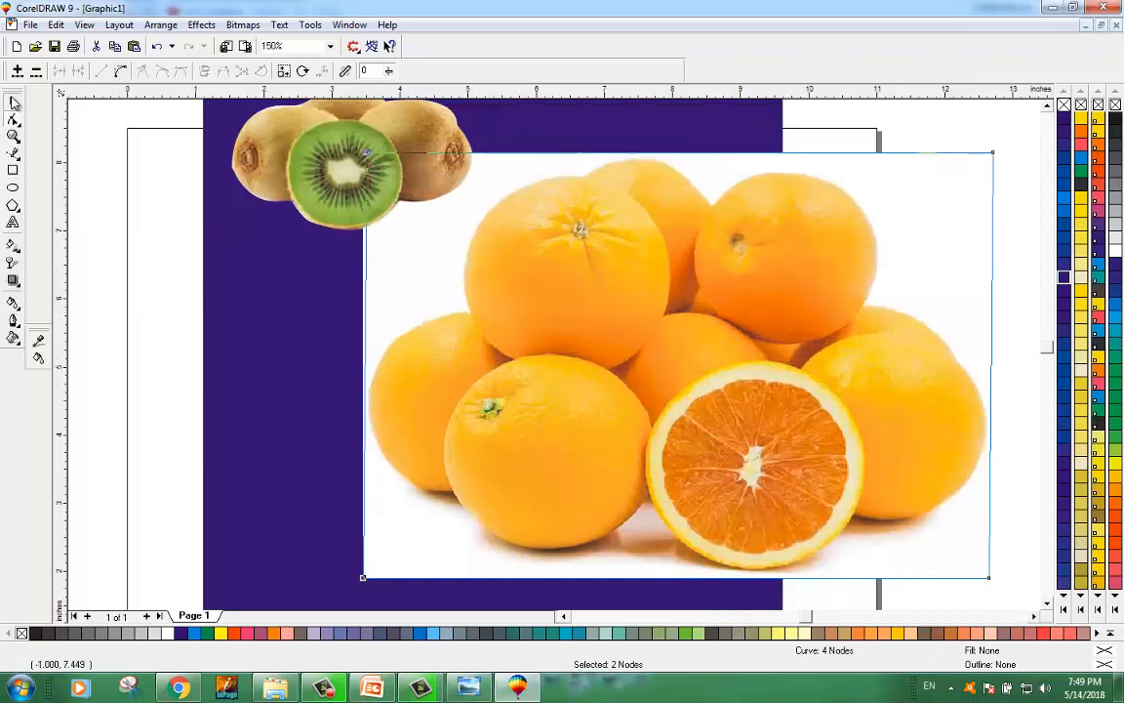
click(11, 101)
click(84, 250)
double_click(560, 192)
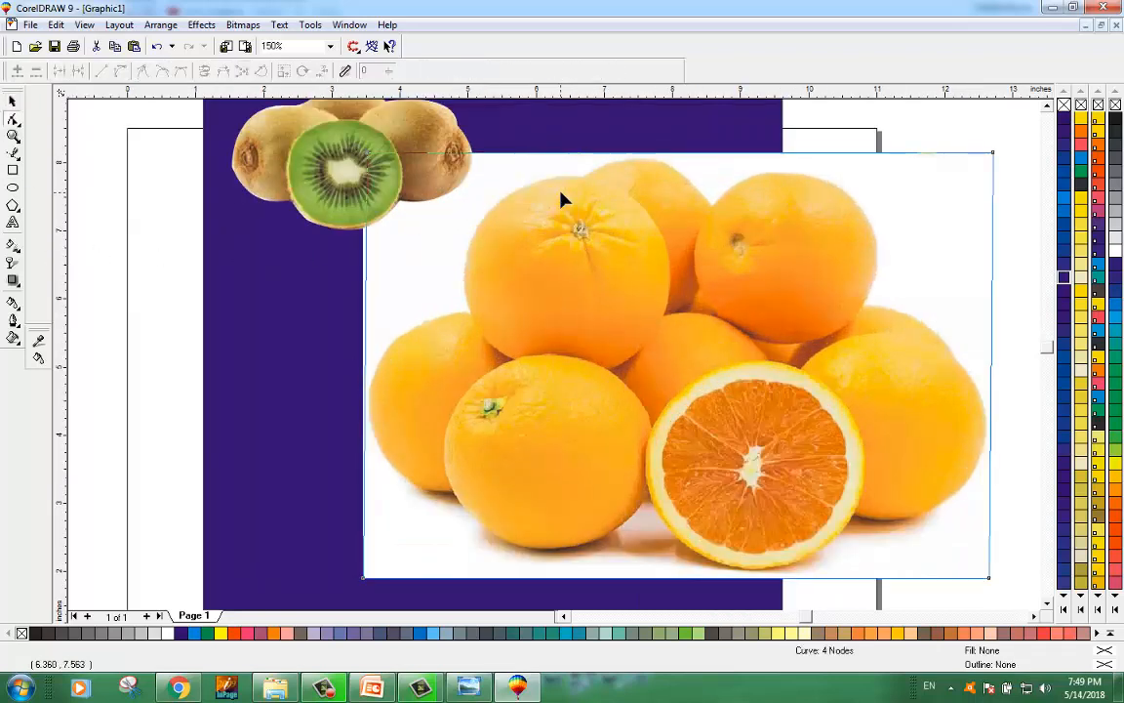
double_click(620, 154)
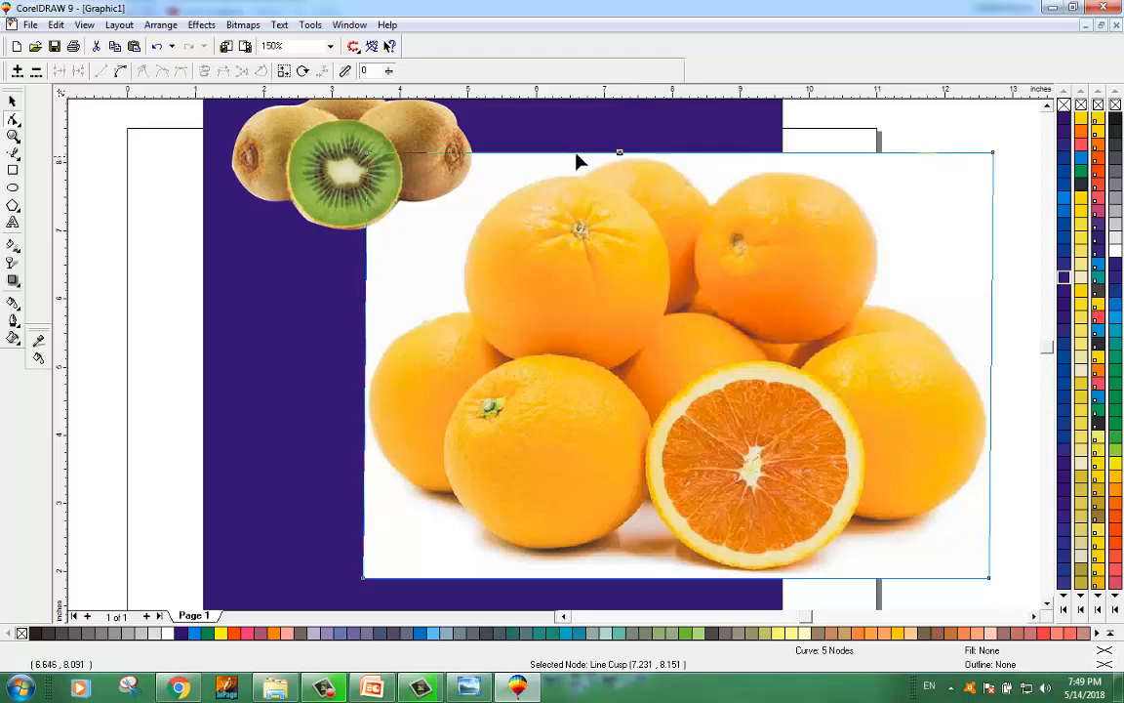
click(575, 154)
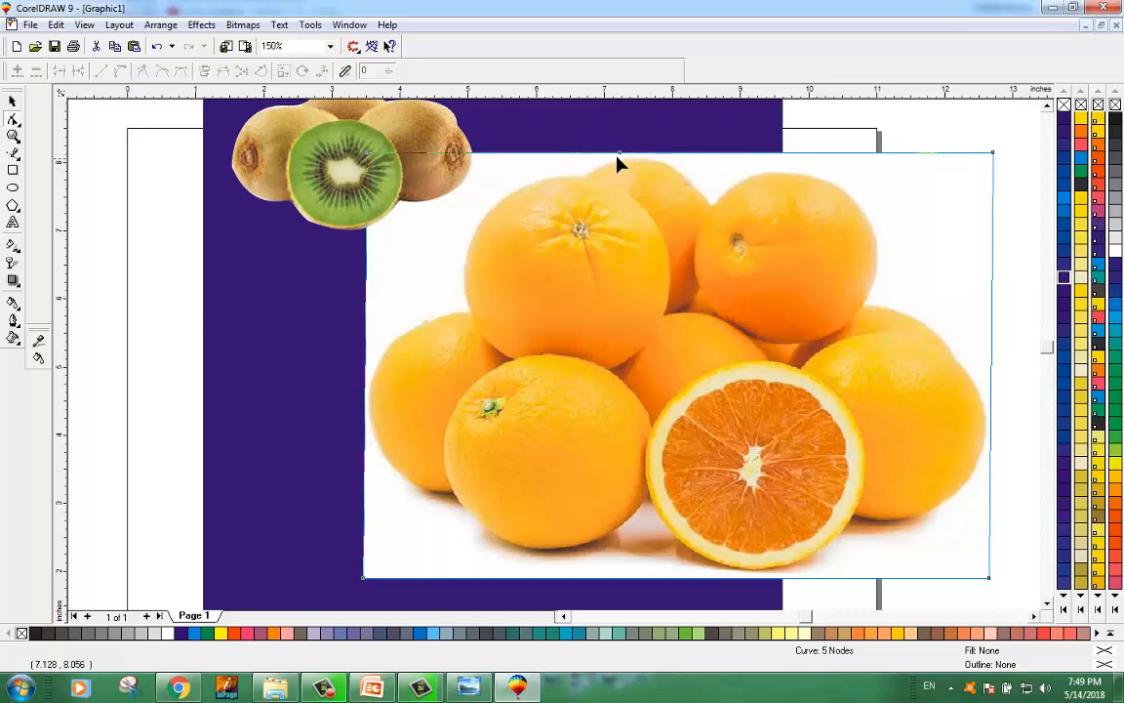
drag(619, 154, 586, 170)
double_click(586, 156)
drag(584, 176, 584, 181)
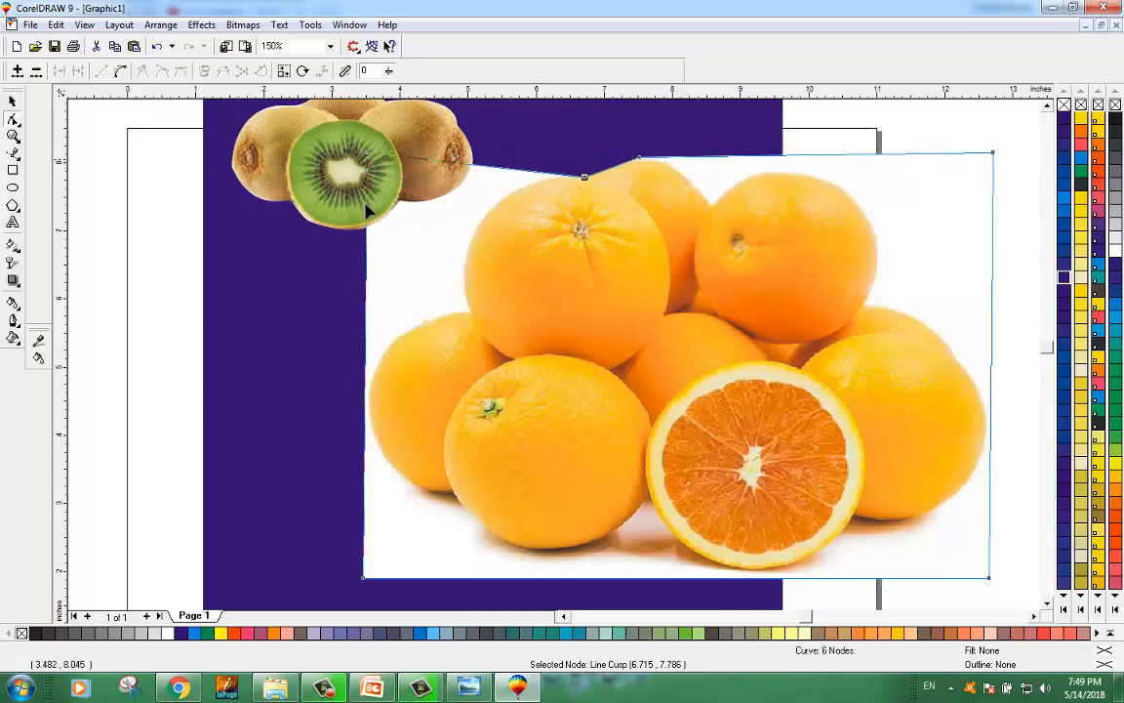
Step: Cut the orange image's upper-left corner diagonally by adding and moving a left-edge node and deleting the corner node
double_click(366, 365)
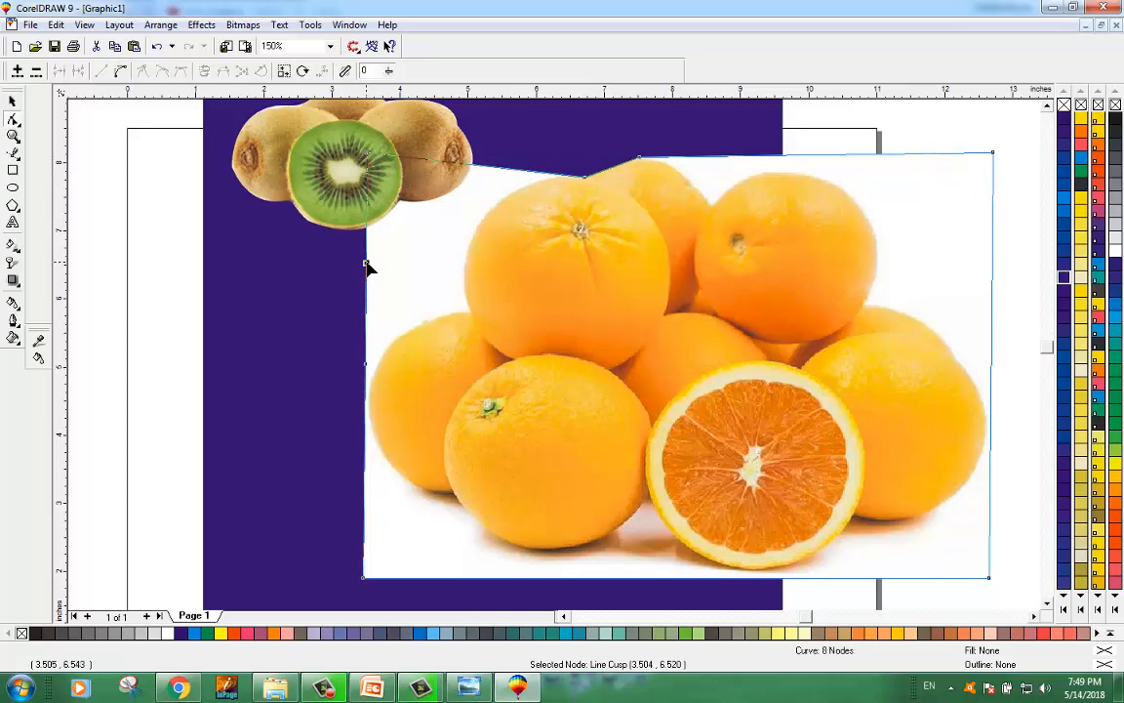
drag(367, 274, 465, 309)
double_click(368, 158)
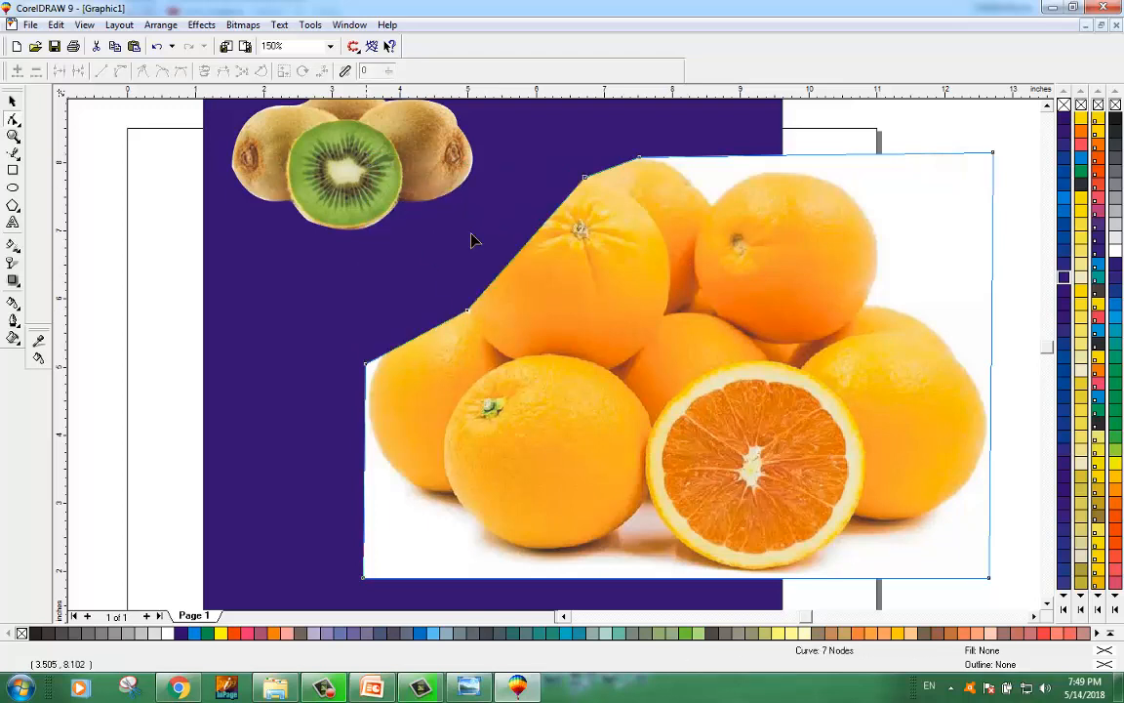
Step: Shape the orange image's left edge around the left orange with several added nodes
double_click(369, 453)
drag(369, 453, 375, 444)
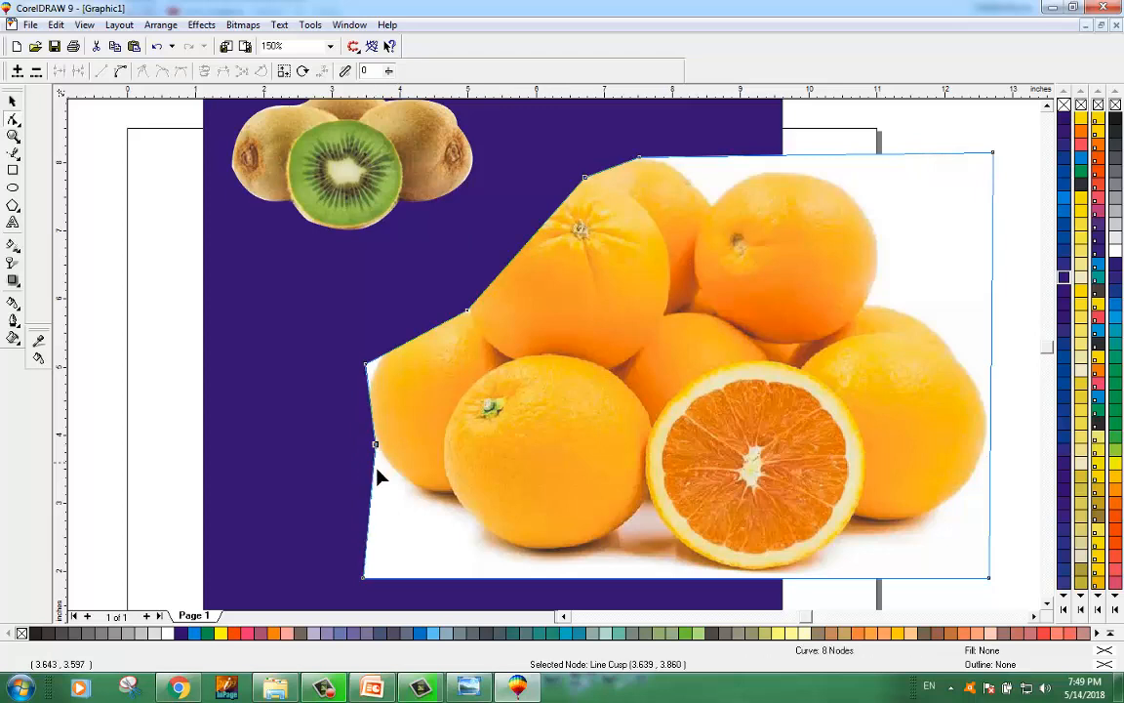
double_click(365, 364)
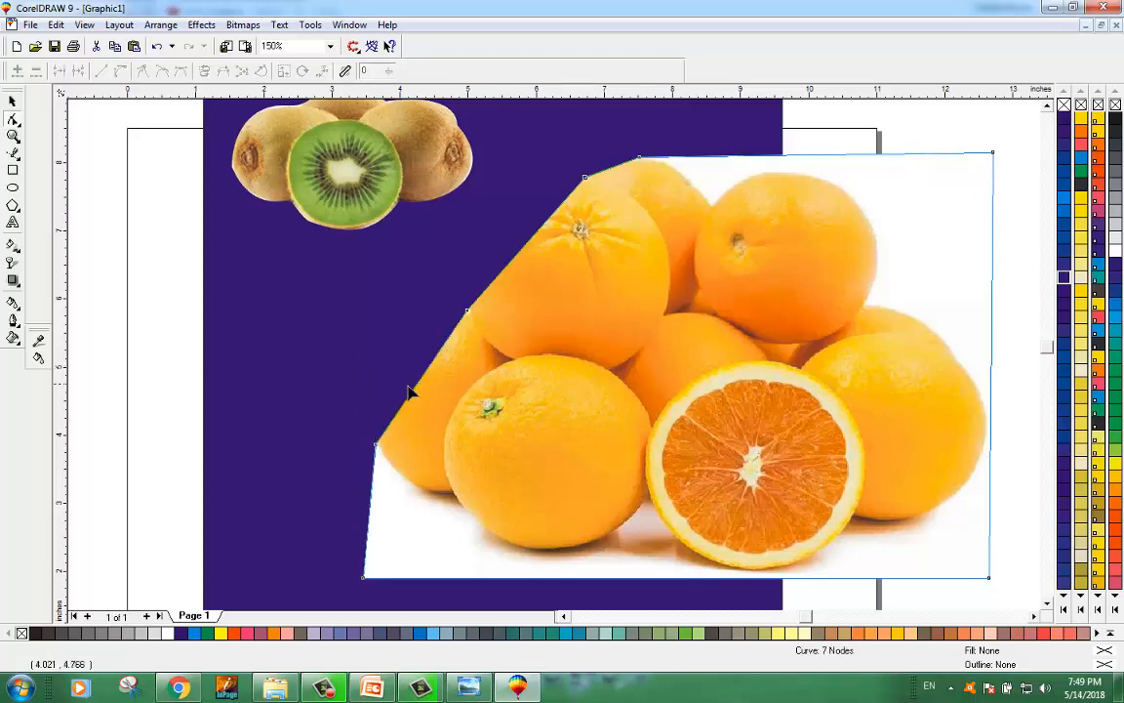
key(ctrl+z)
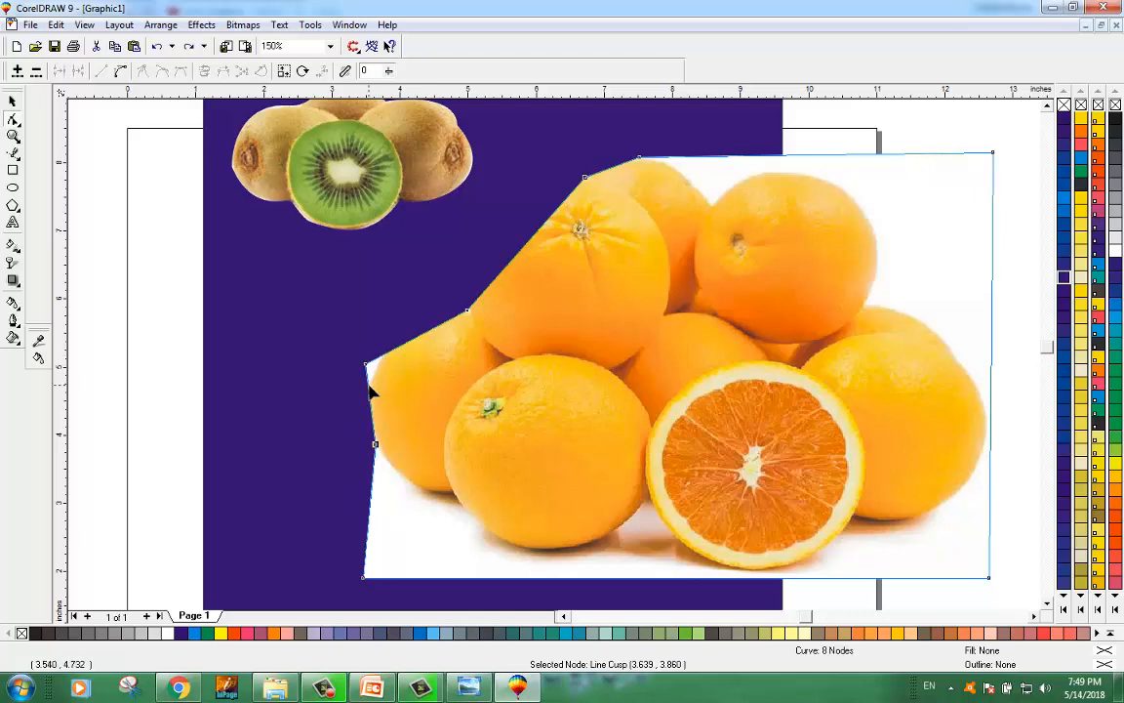
double_click(368, 384)
double_click(380, 356)
double_click(366, 364)
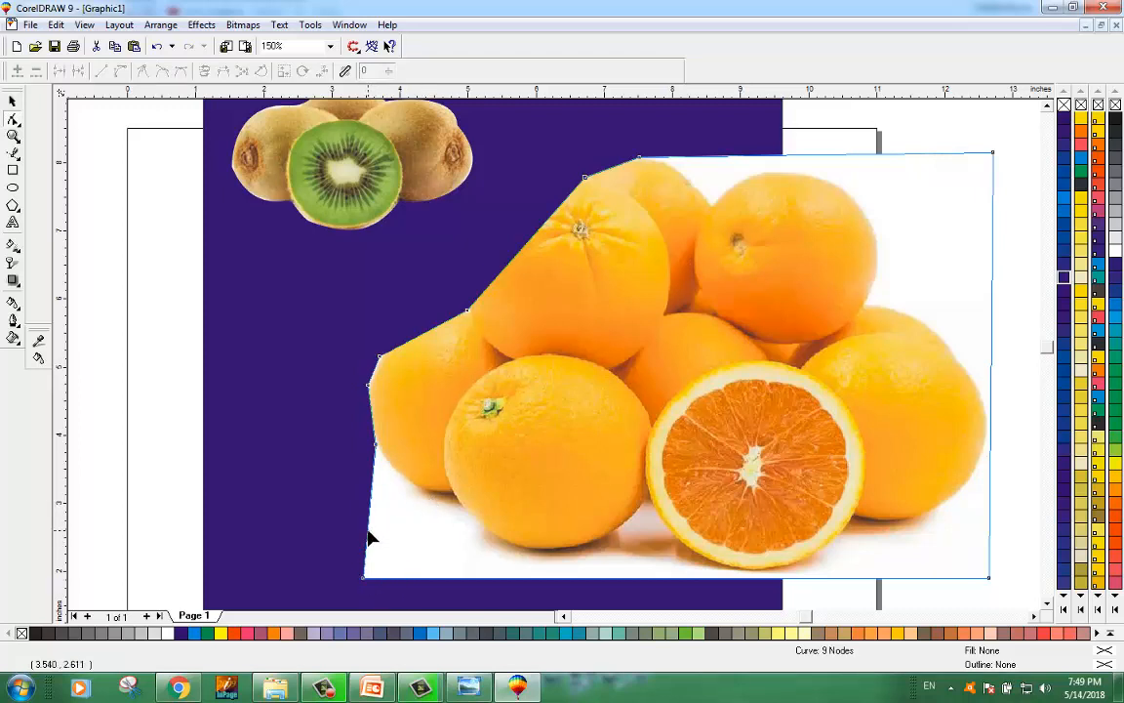
Step: Pull the orange image's bottom edge up under the oranges by adding nodes and moving the lower-left corner
drag(369, 537, 454, 497)
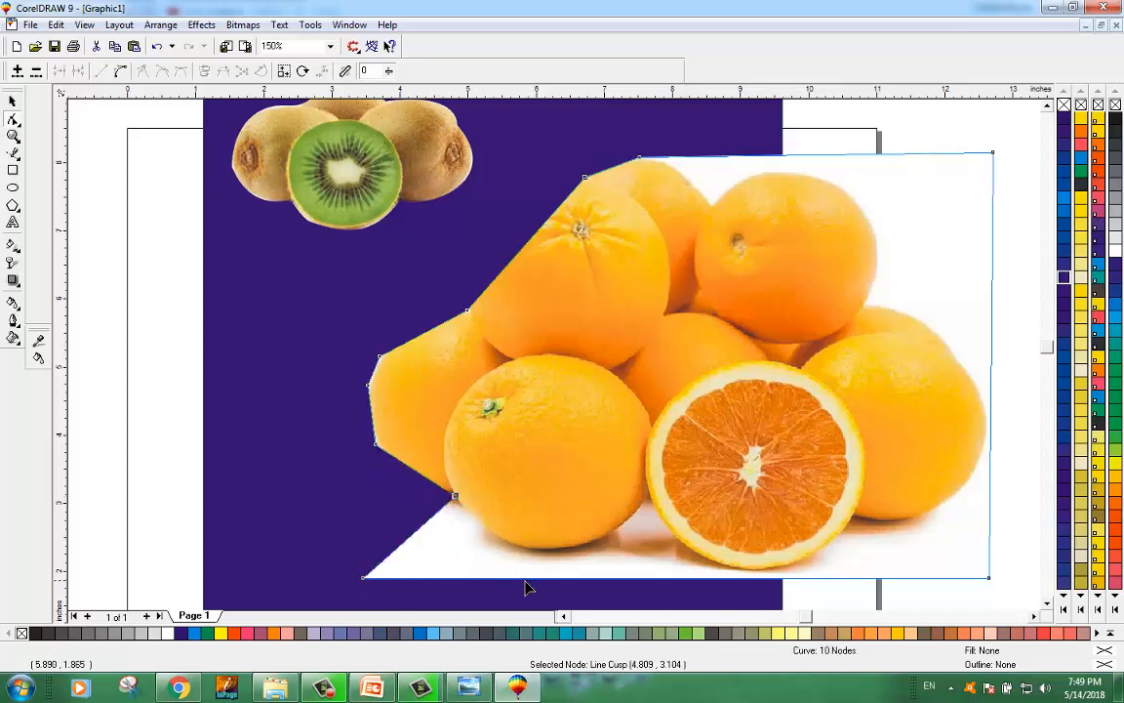
double_click(634, 585)
drag(634, 585, 651, 517)
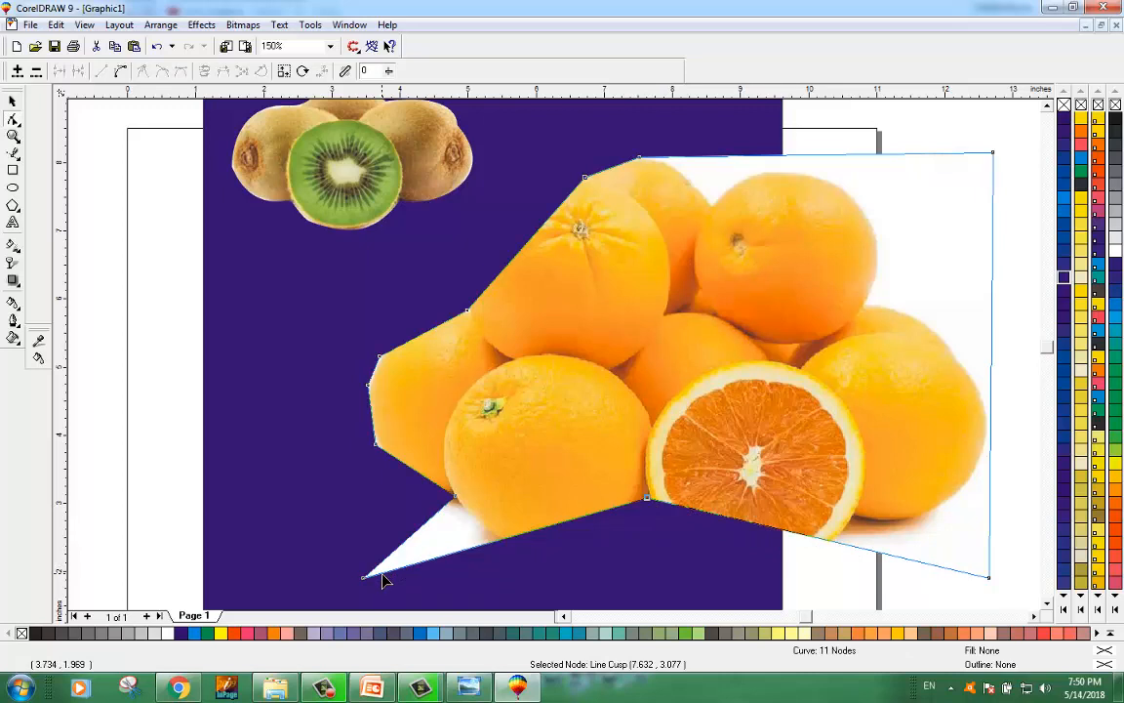
drag(364, 578, 472, 533)
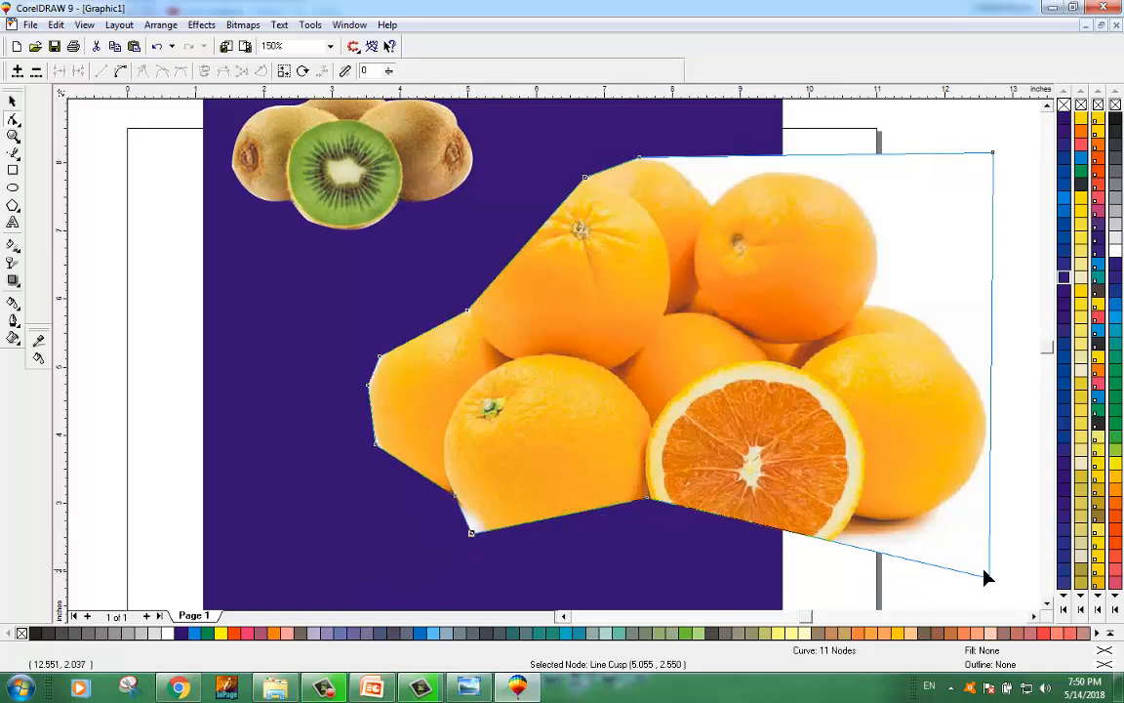
Step: Bring the orange image's lower-right edge inward along the oranges with two new nodes
double_click(906, 563)
drag(906, 563, 855, 517)
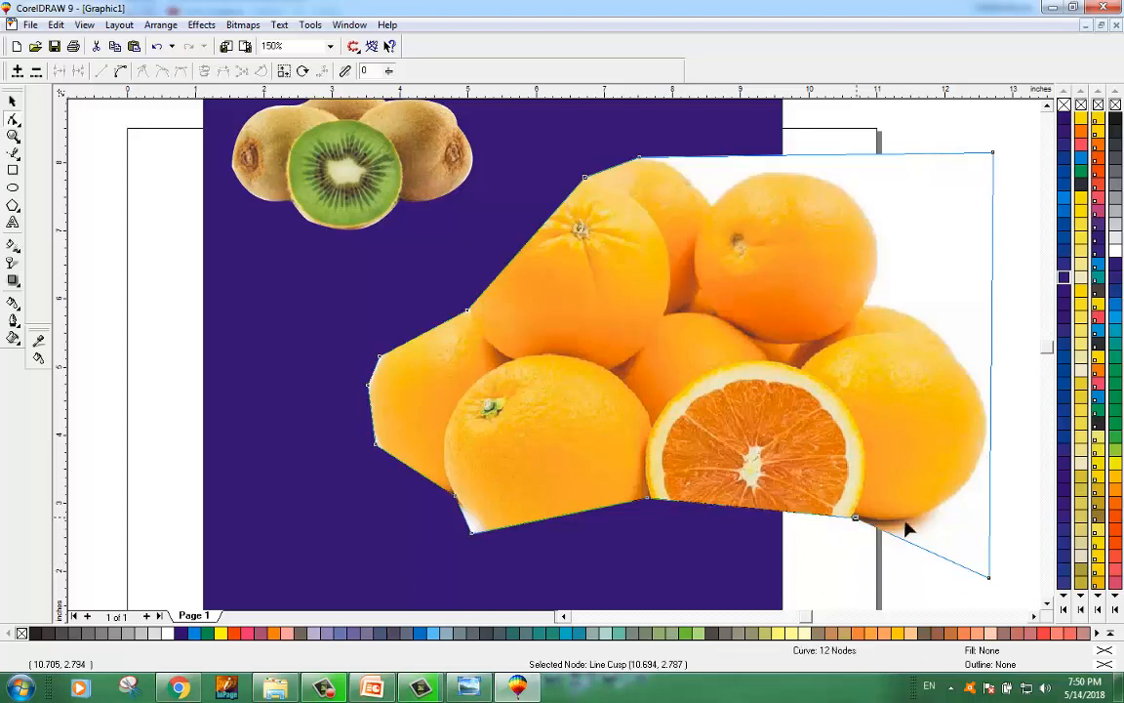
double_click(991, 493)
drag(990, 494, 964, 494)
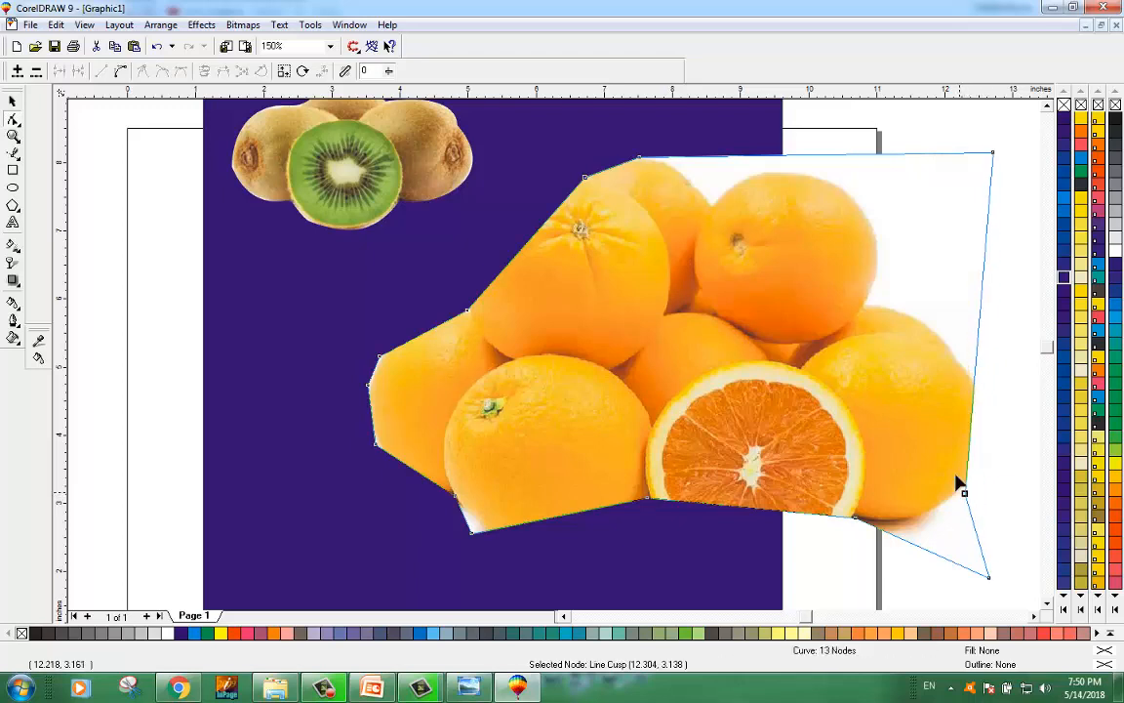
Step: Add a node on the orange image's top edge and pull it down into the gap between the top oranges
double_click(755, 155)
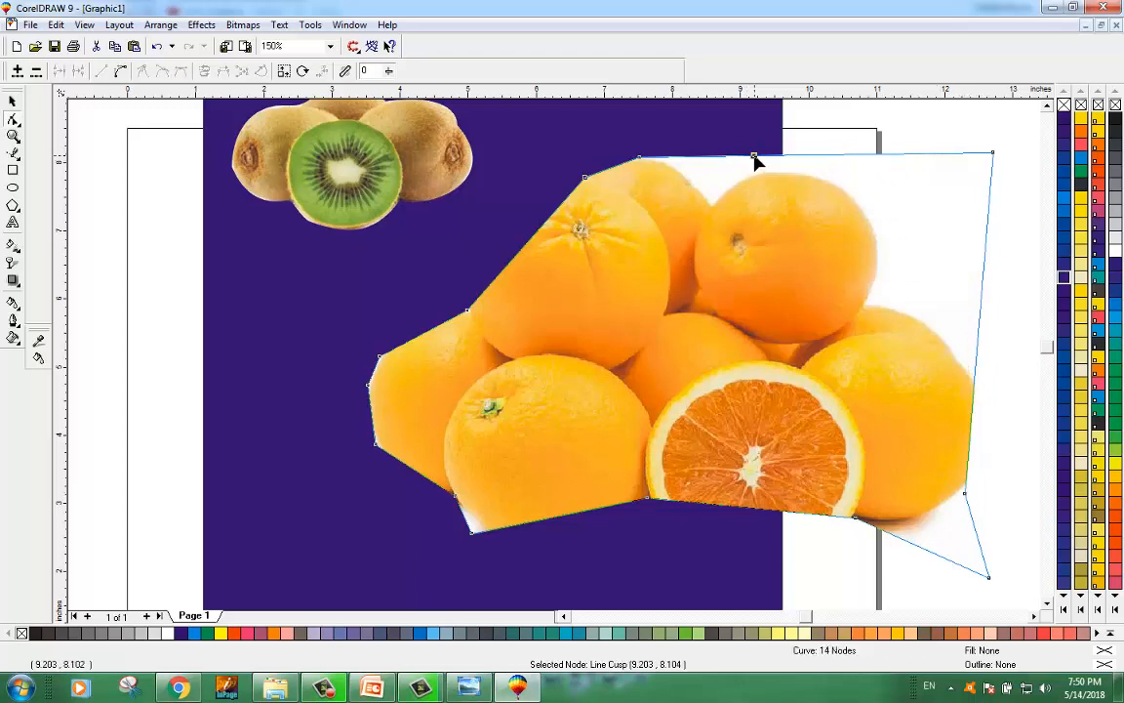
double_click(755, 155)
double_click(730, 158)
drag(729, 158, 713, 202)
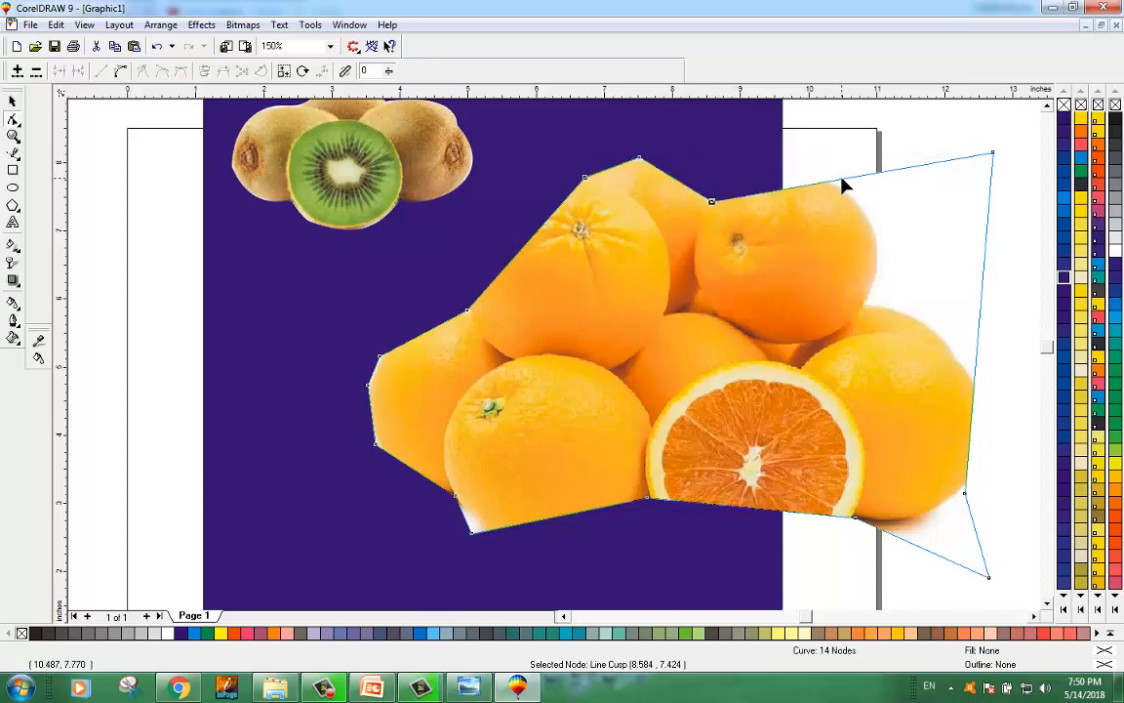
Step: Trim the image's right side by adding a node pulled inward and deleting the upper-right and lower-right corner nodes
double_click(838, 180)
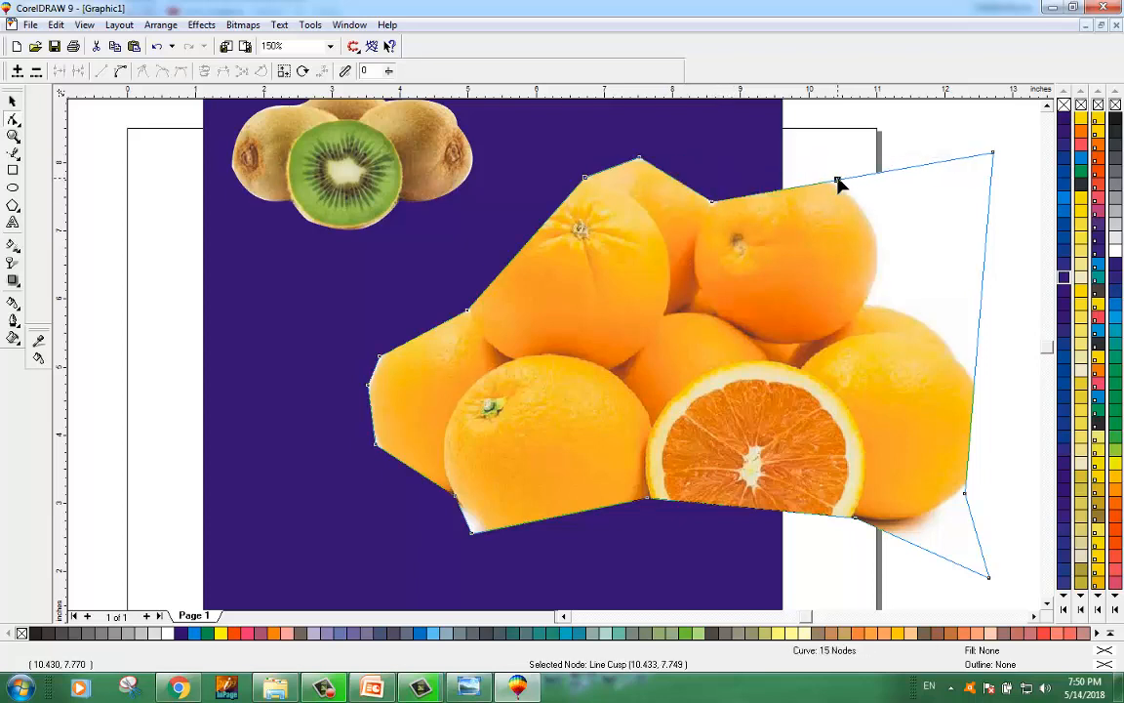
double_click(901, 173)
drag(903, 174, 867, 307)
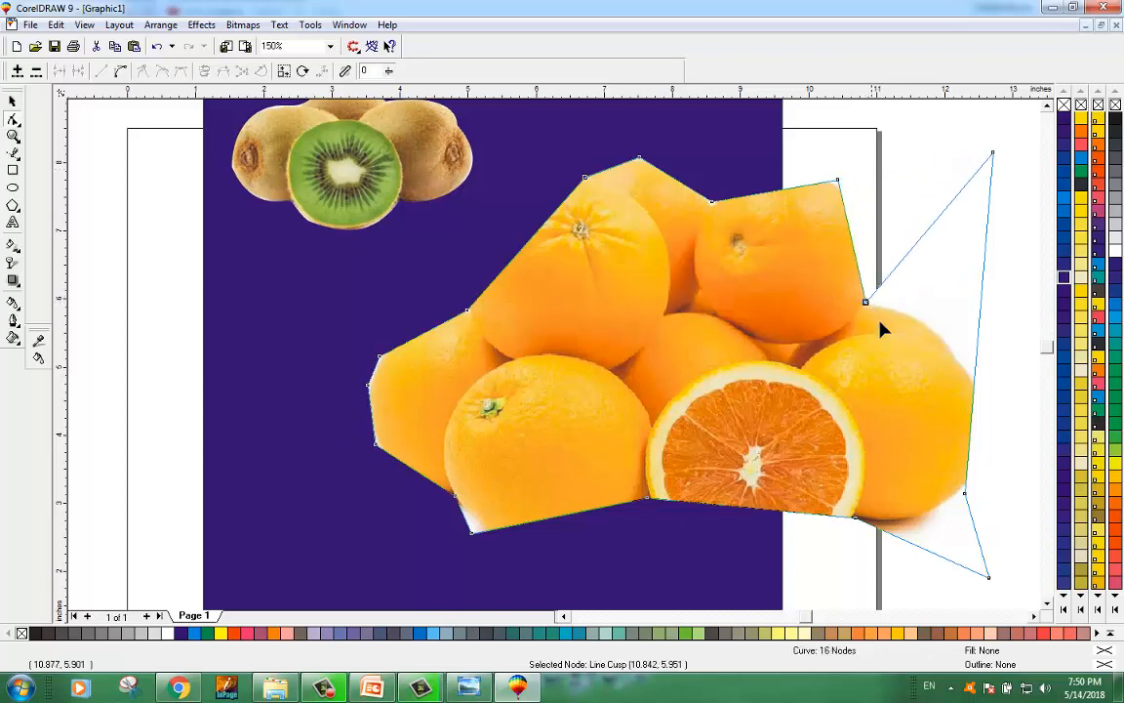
double_click(994, 155)
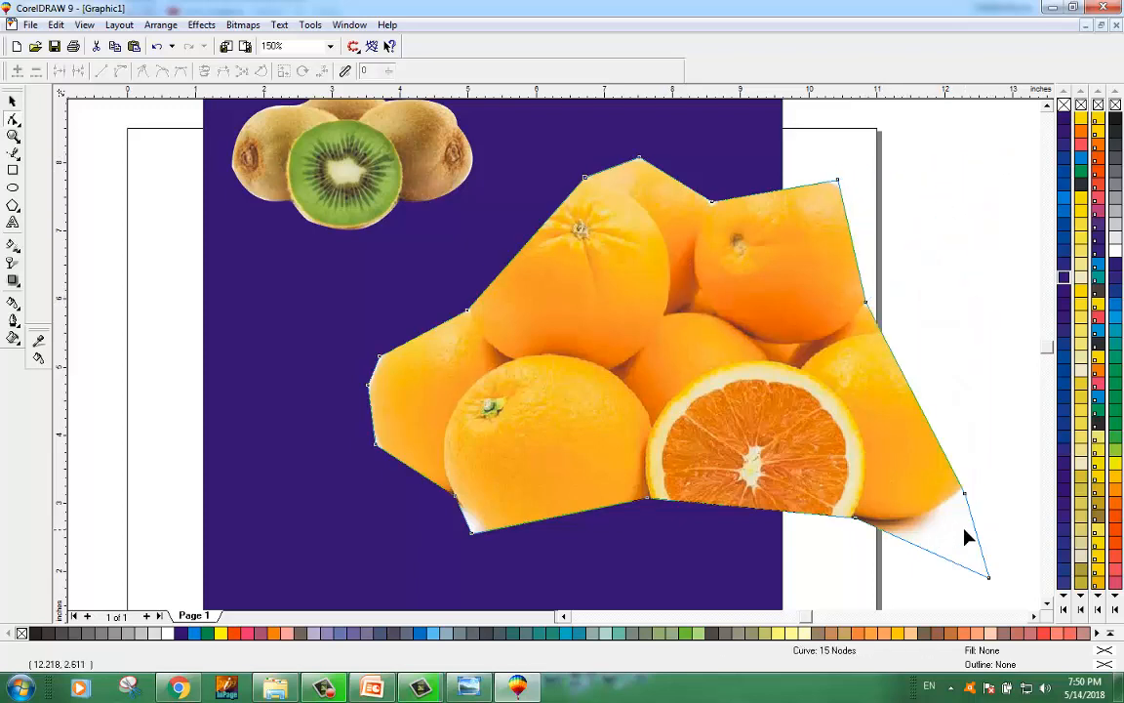
double_click(988, 577)
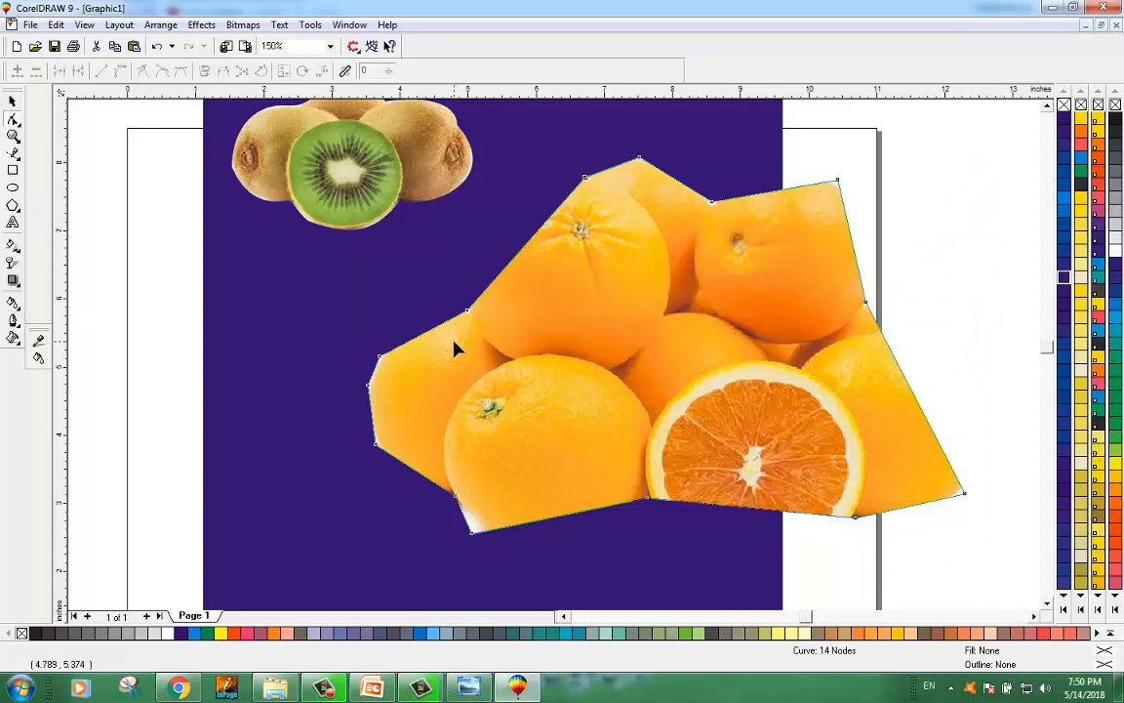
Step: Curve the bottom edge under the lower-left orange and delete the extra lower-left node
click(556, 515)
click(120, 70)
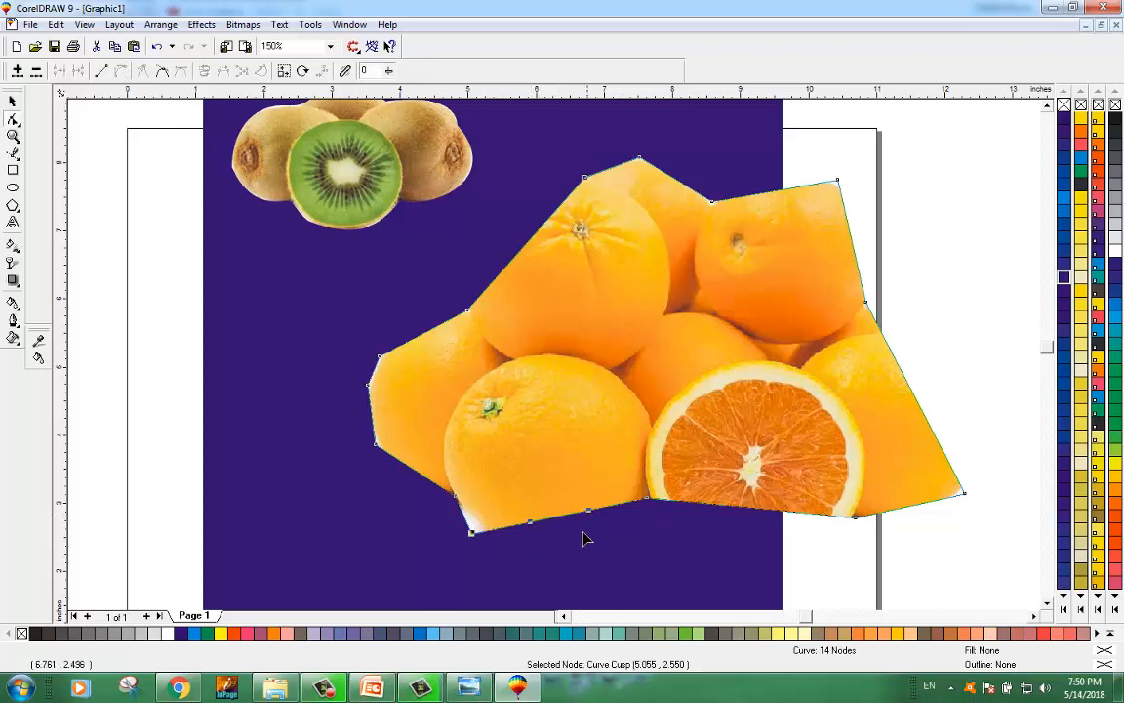
drag(576, 520, 585, 552)
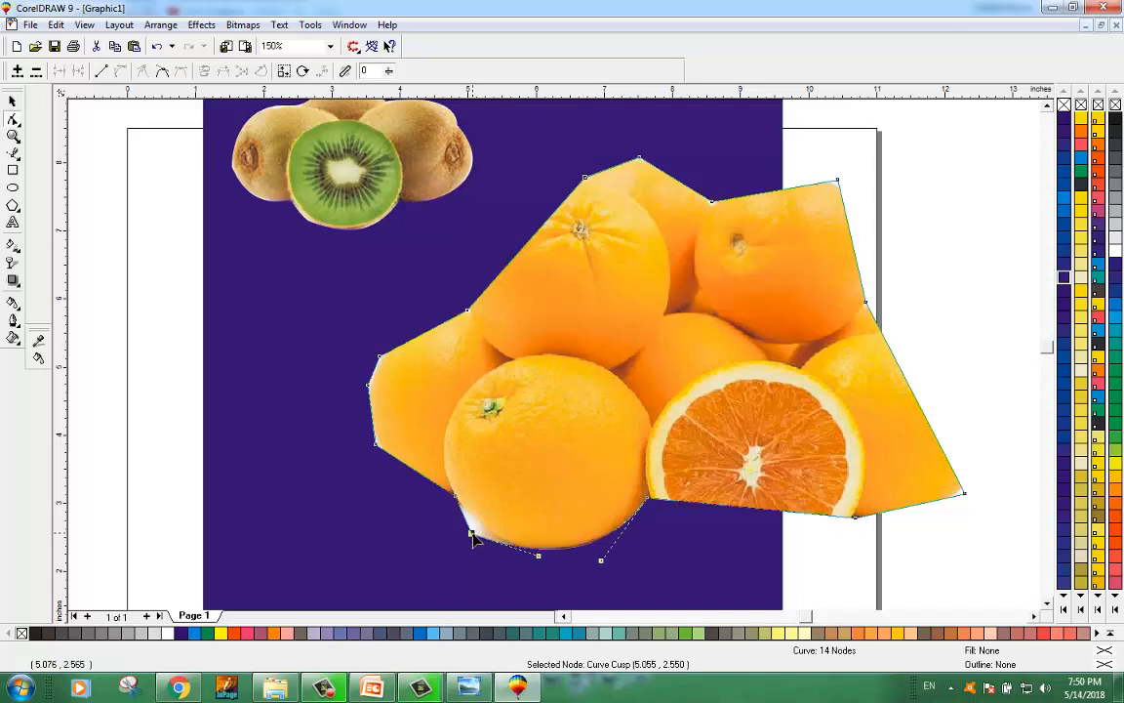
key(Delete)
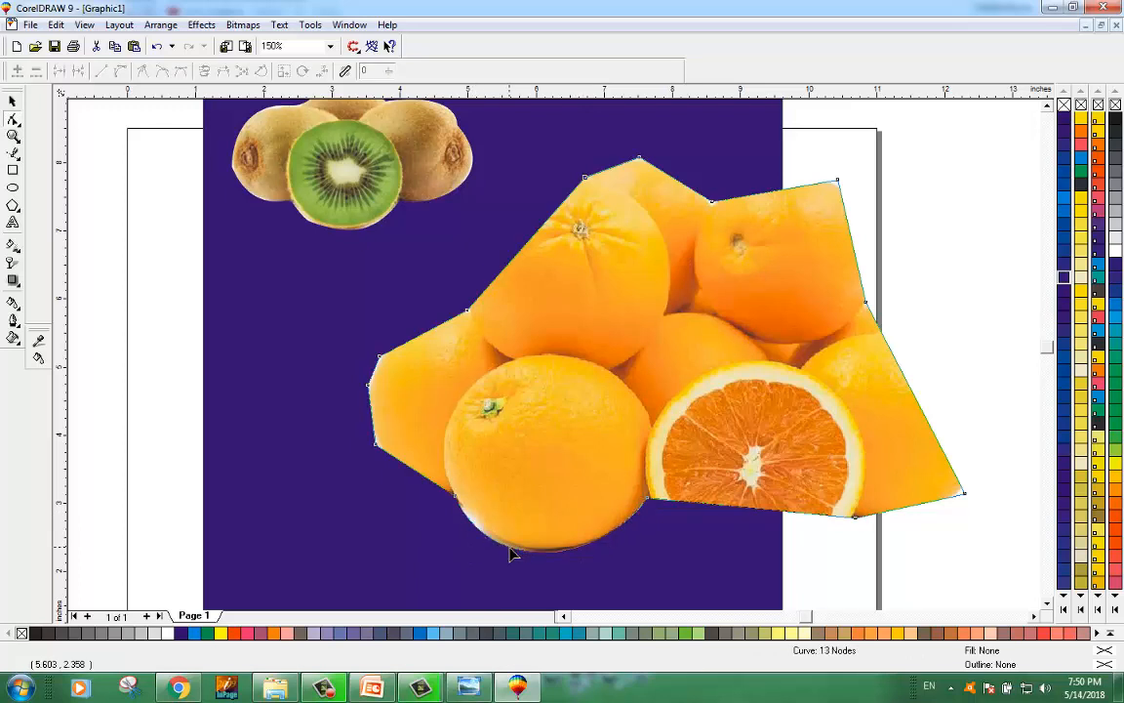
drag(510, 546, 512, 545)
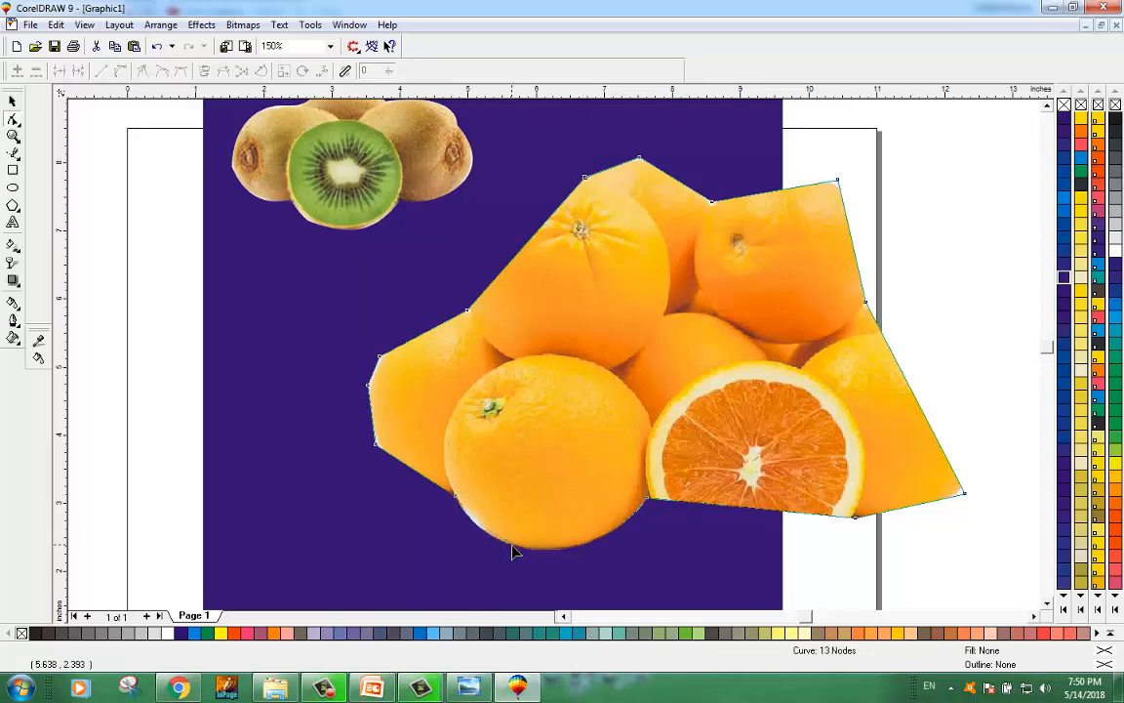
Step: Convert the bottom edge under the halved orange to a curve and bend it around the orange
click(761, 511)
click(120, 70)
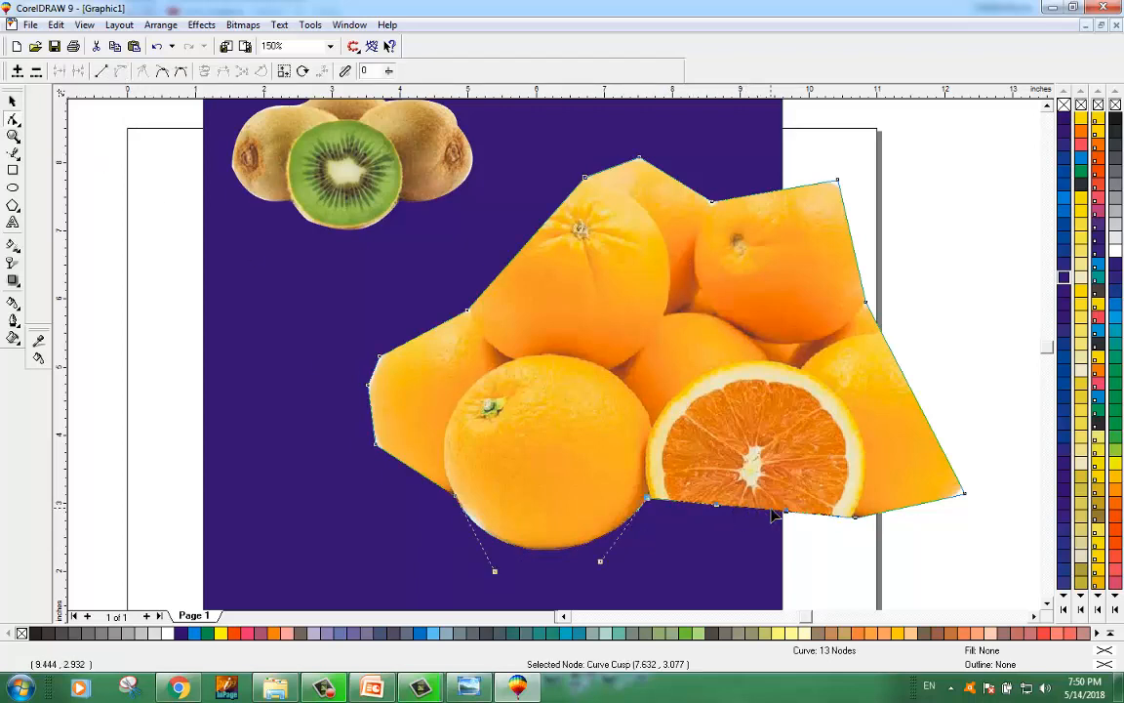
drag(762, 514, 759, 578)
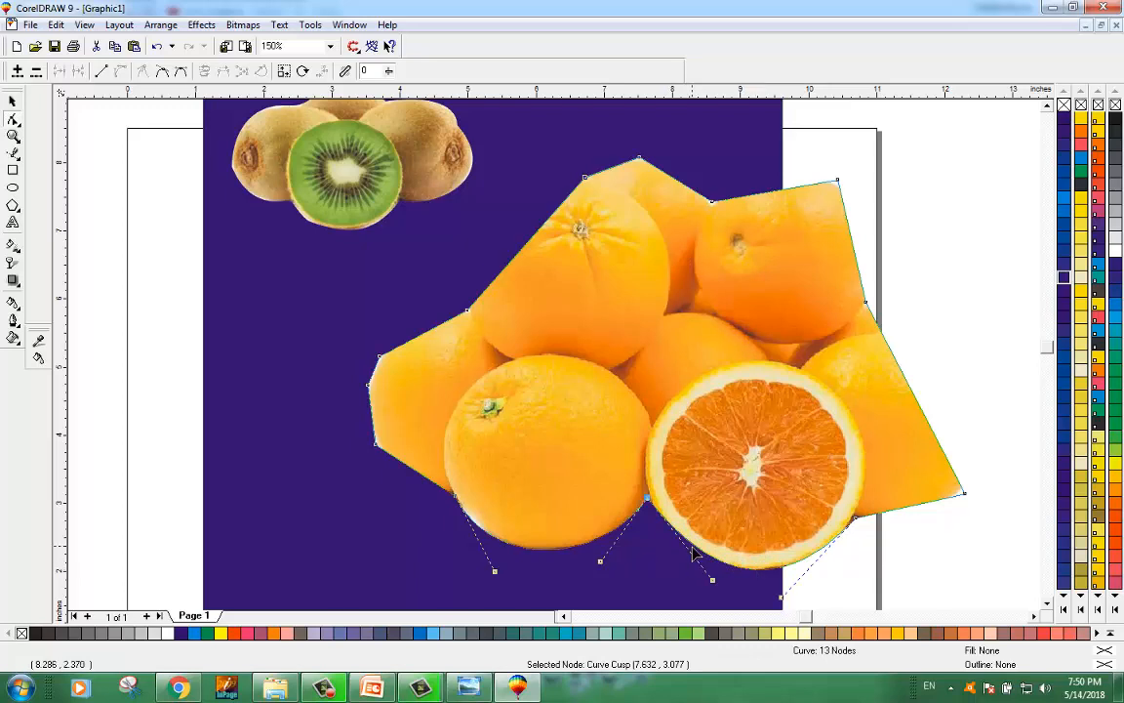
drag(713, 583, 705, 582)
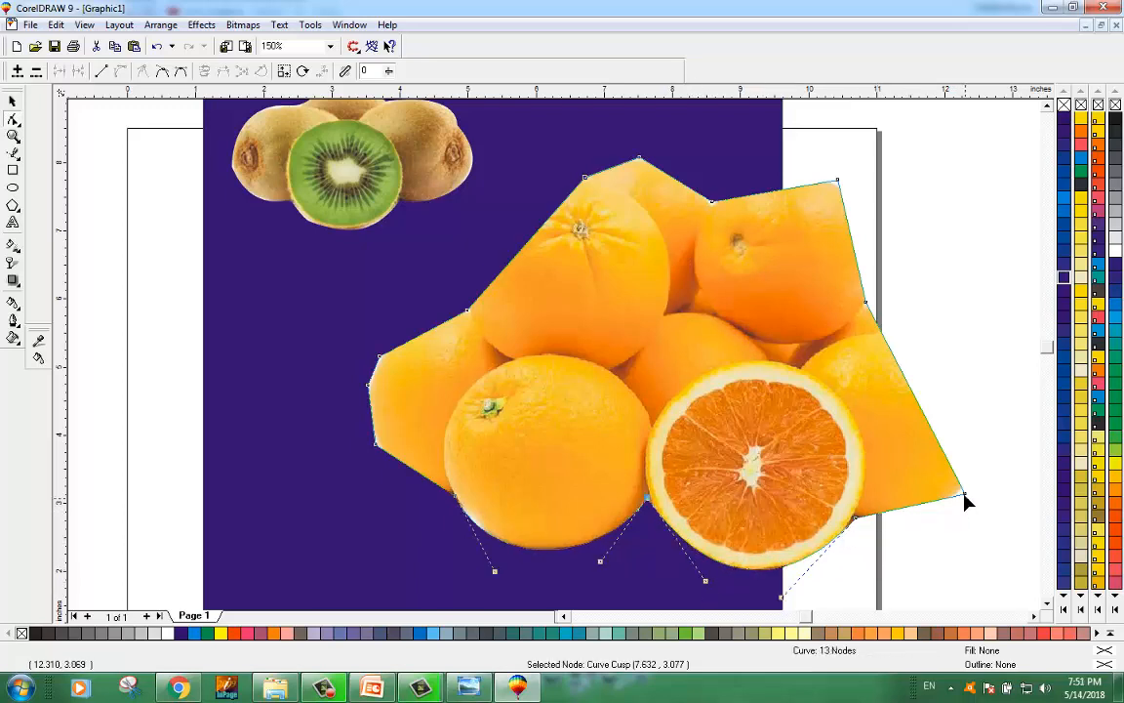
drag(965, 494, 962, 491)
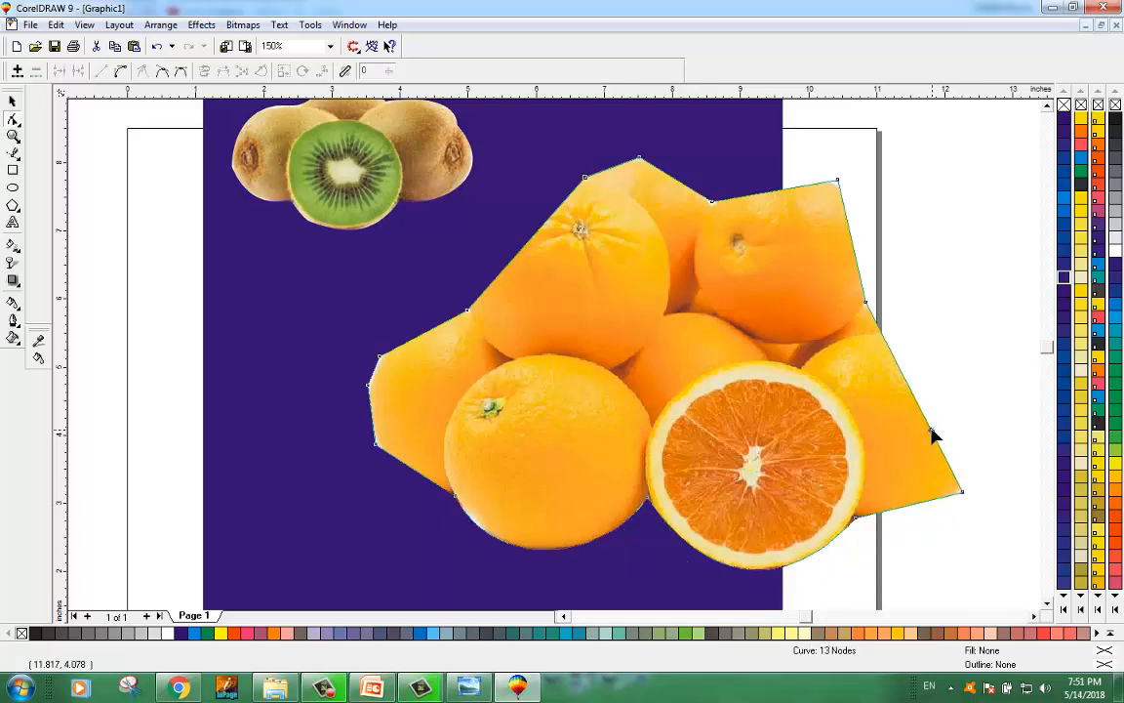
Step: Curve the right edge outward around the right-hand orange
click(120, 71)
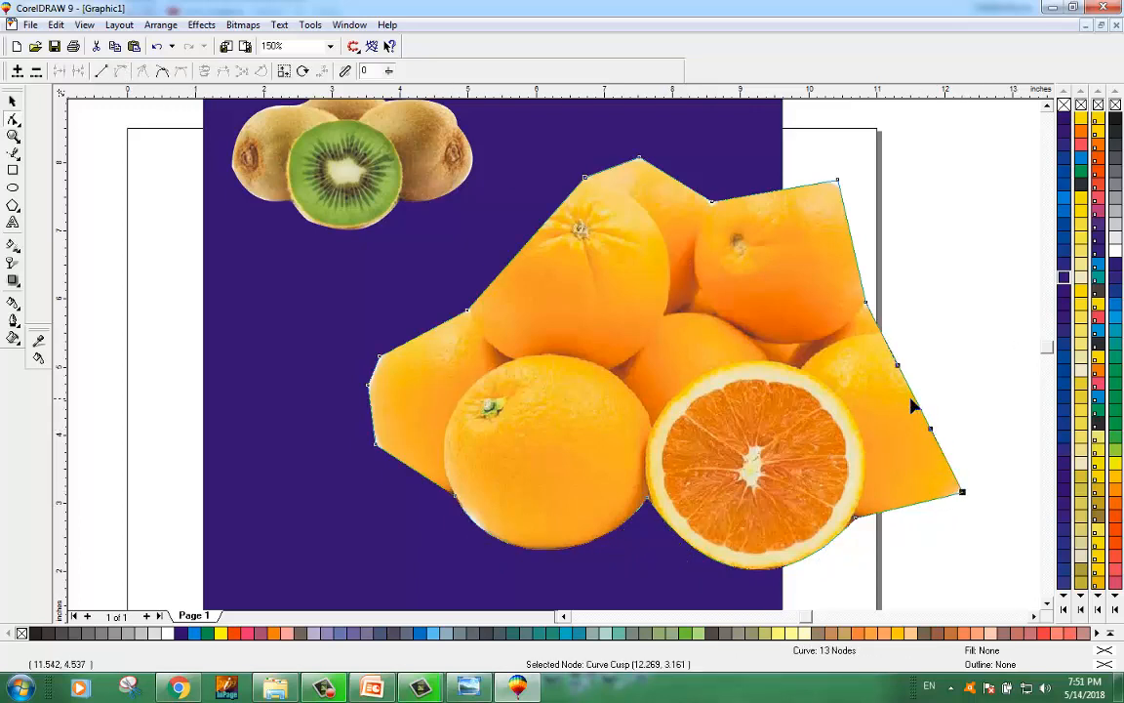
drag(919, 401, 1014, 415)
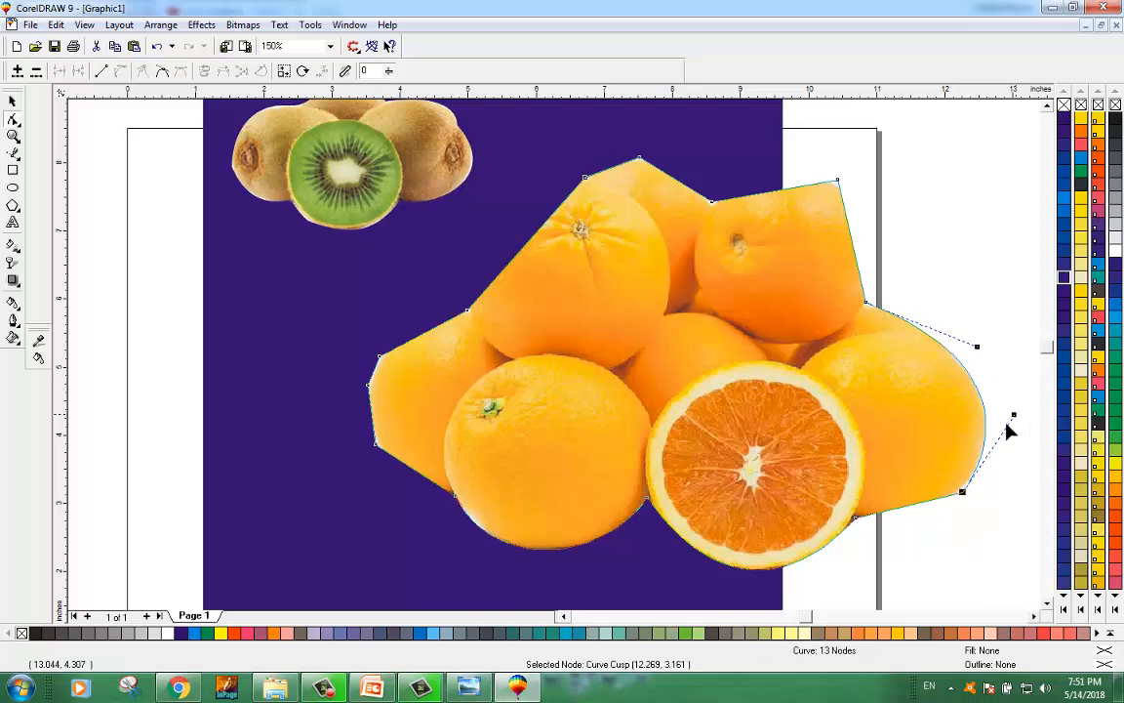
drag(962, 492, 965, 488)
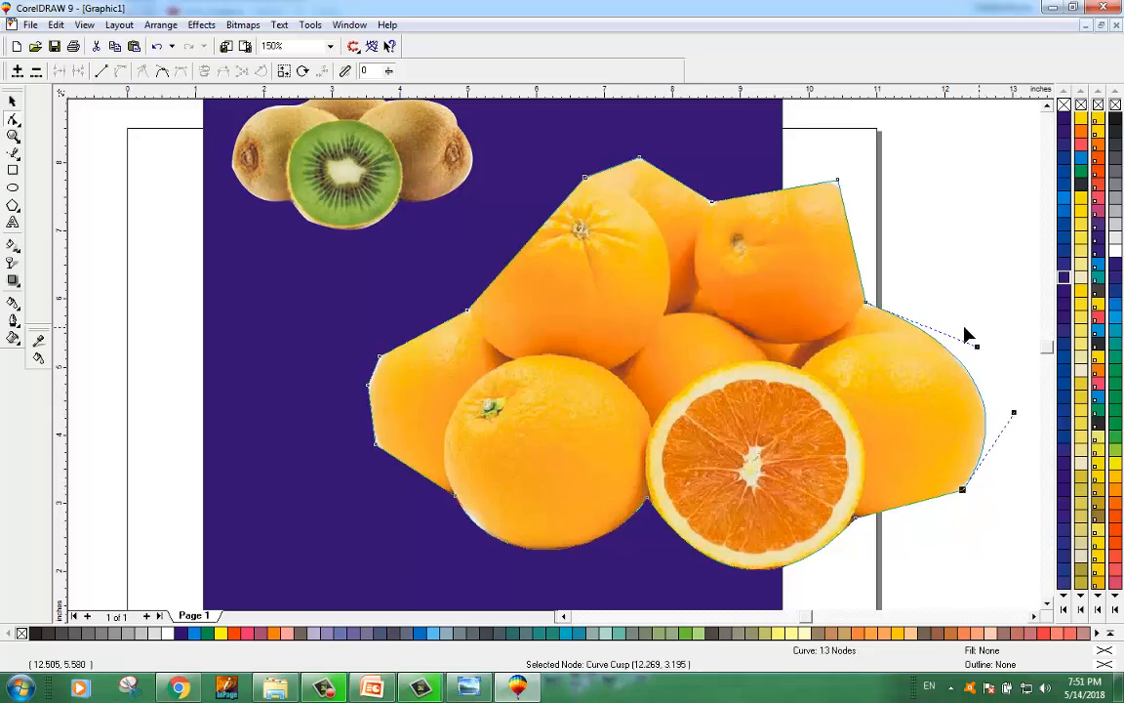
Step: Curve the upper-right and top edges of the outline around the top-right orange
click(853, 243)
click(120, 70)
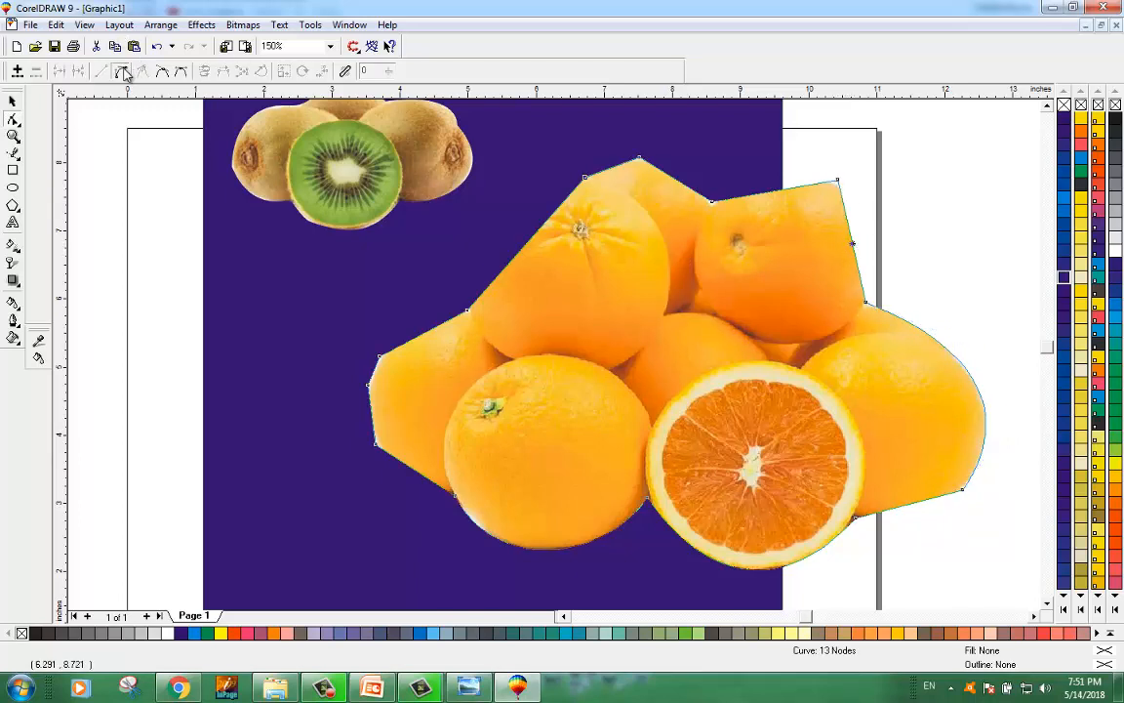
drag(853, 243, 874, 228)
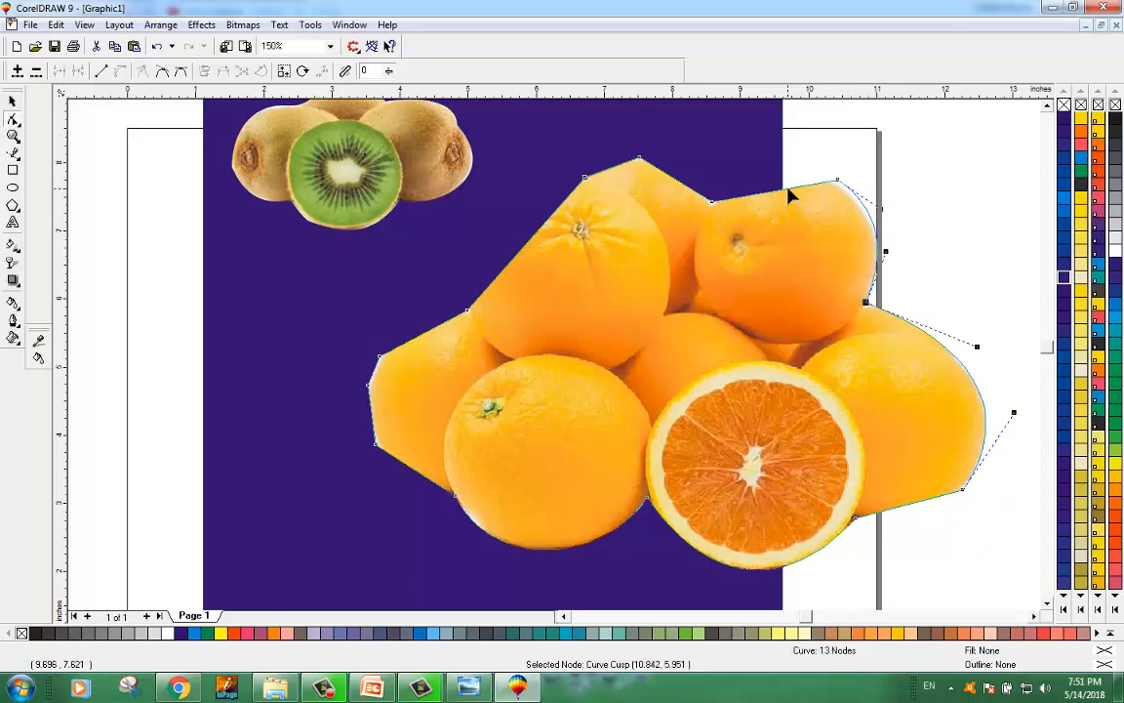
click(787, 188)
click(838, 181)
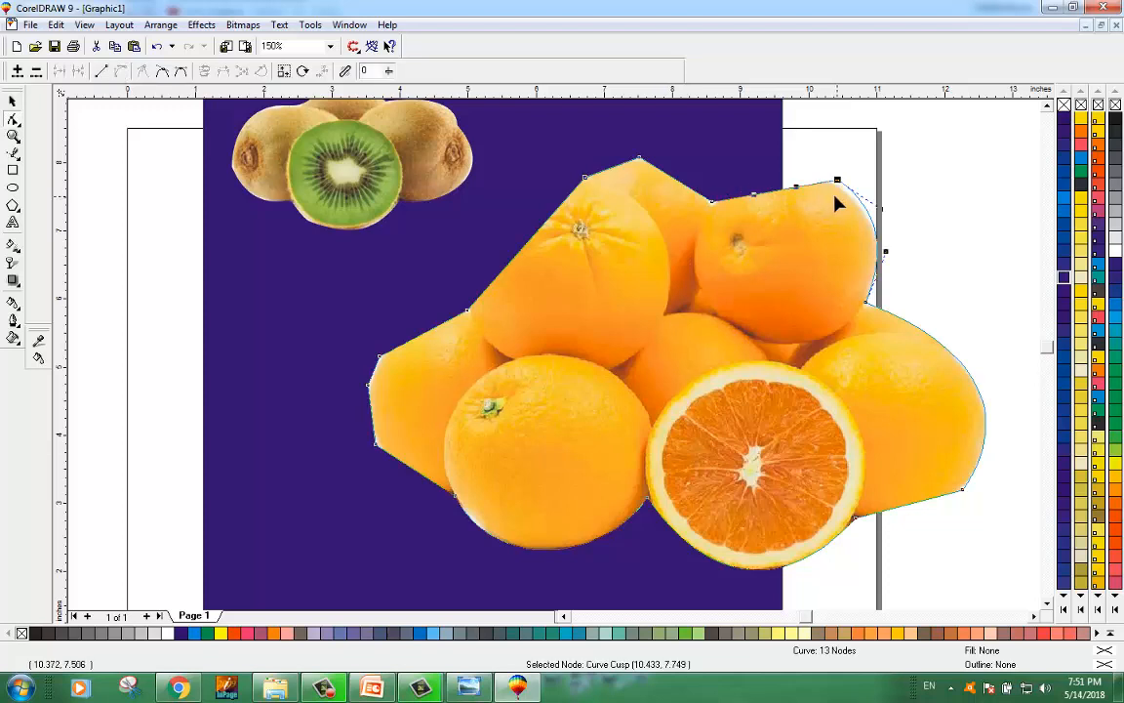
click(788, 189)
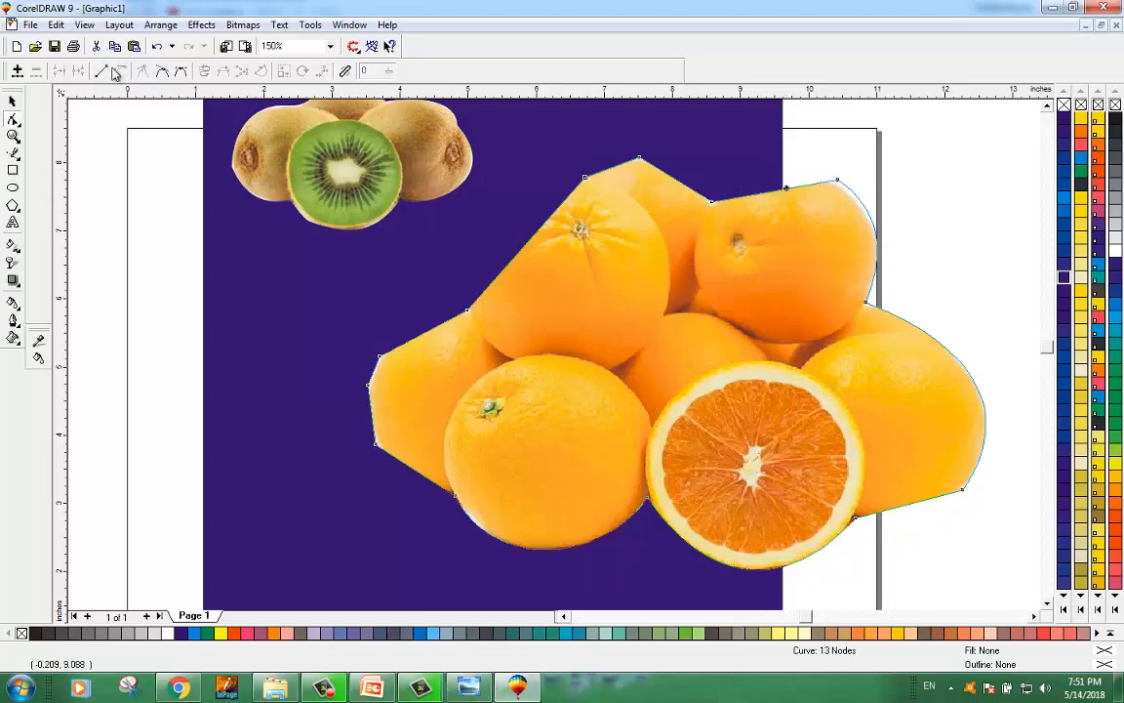
drag(788, 189, 786, 174)
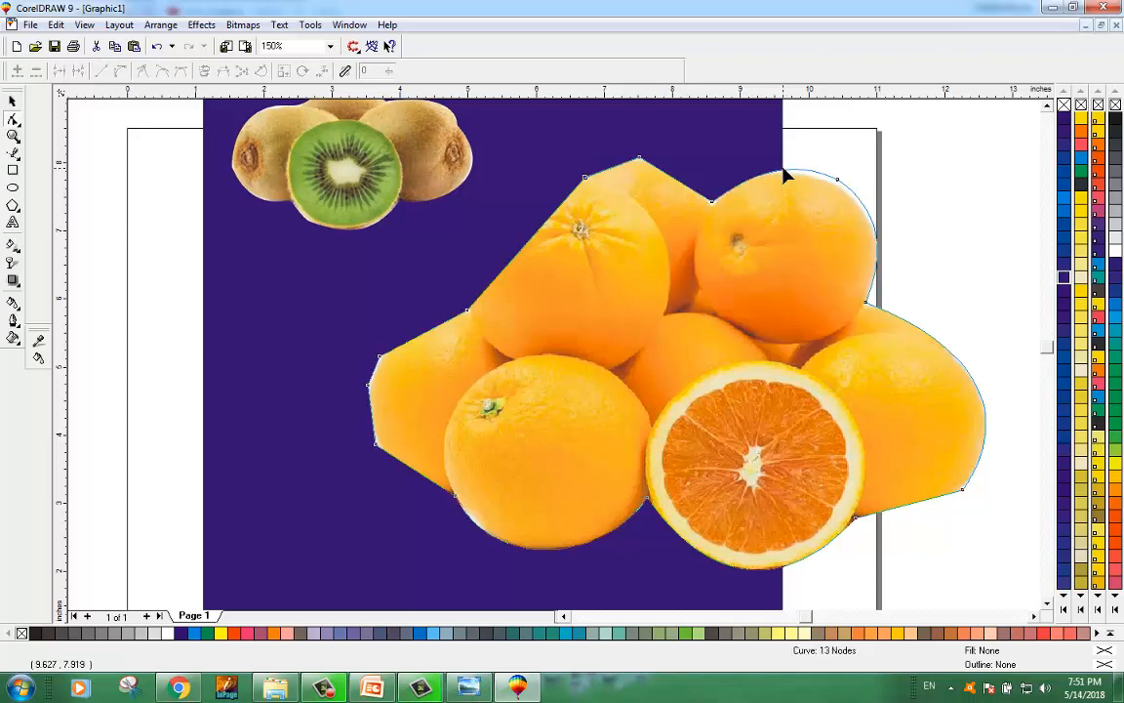
click(838, 182)
drag(837, 182, 832, 186)
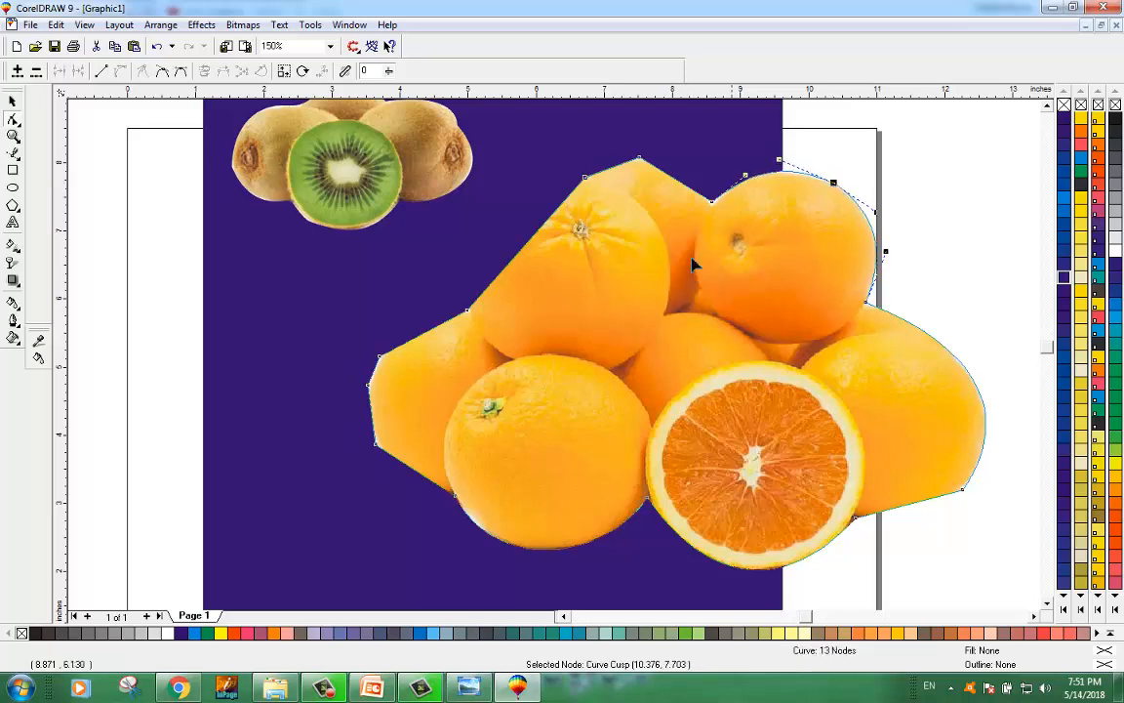
Step: Curve the top edge over the top-middle orange, deleting its peak node and adjusting the notch beside it
click(677, 185)
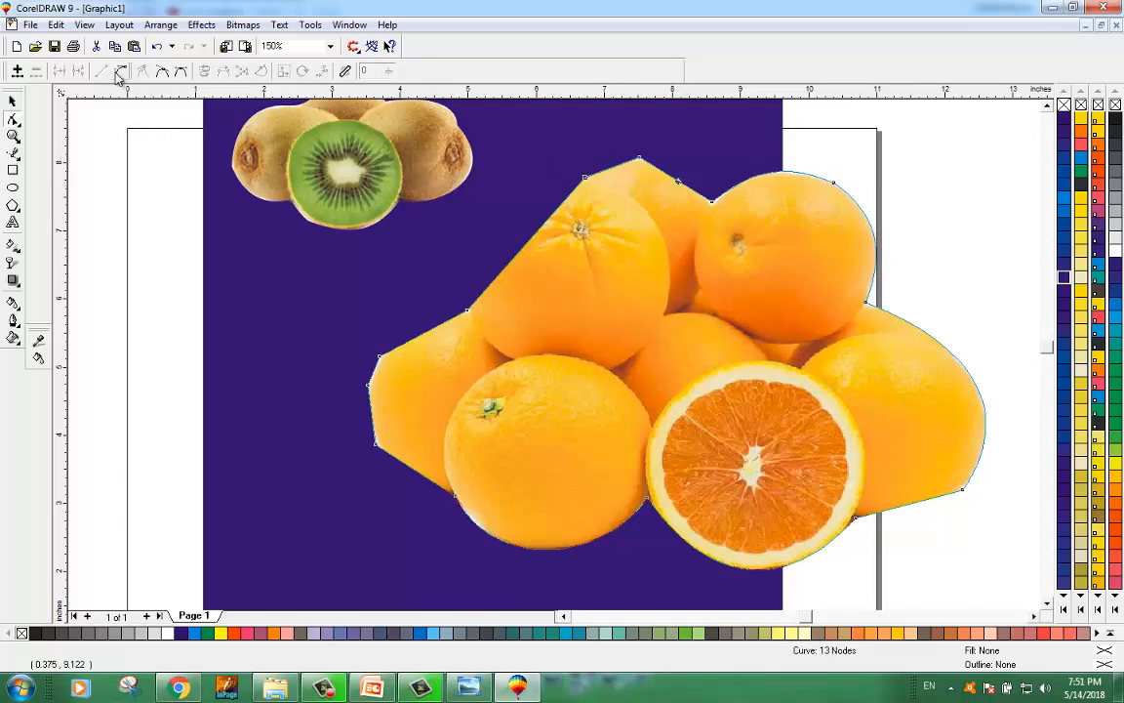
drag(683, 183, 659, 168)
click(613, 167)
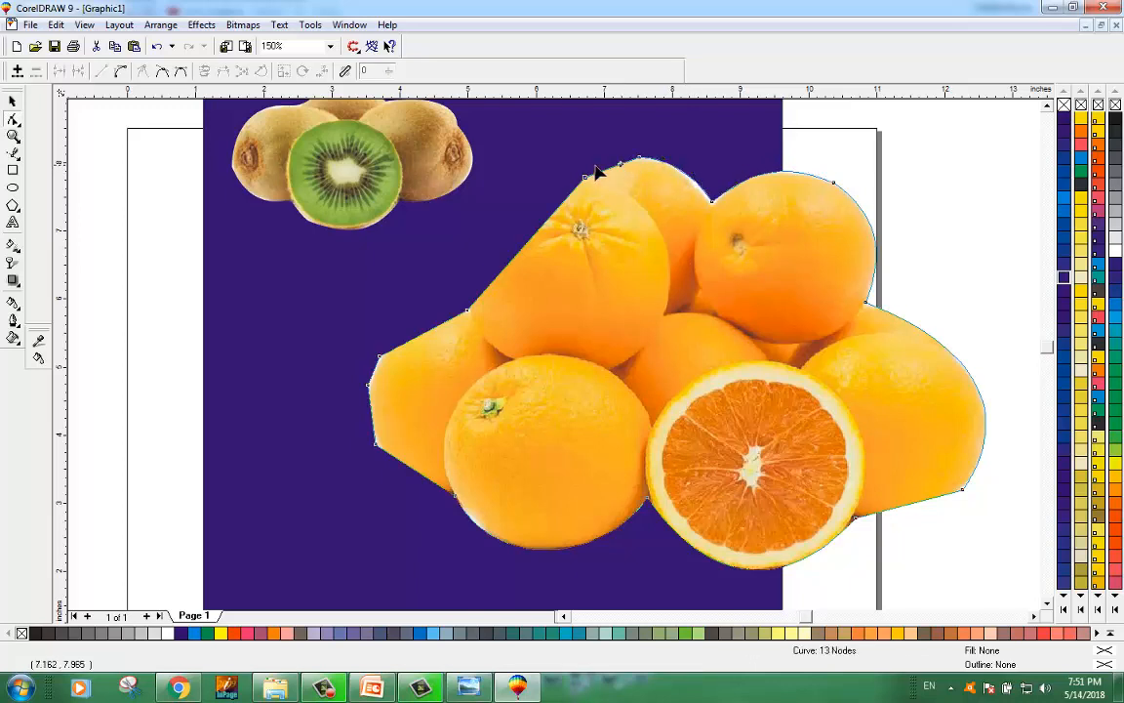
click(121, 72)
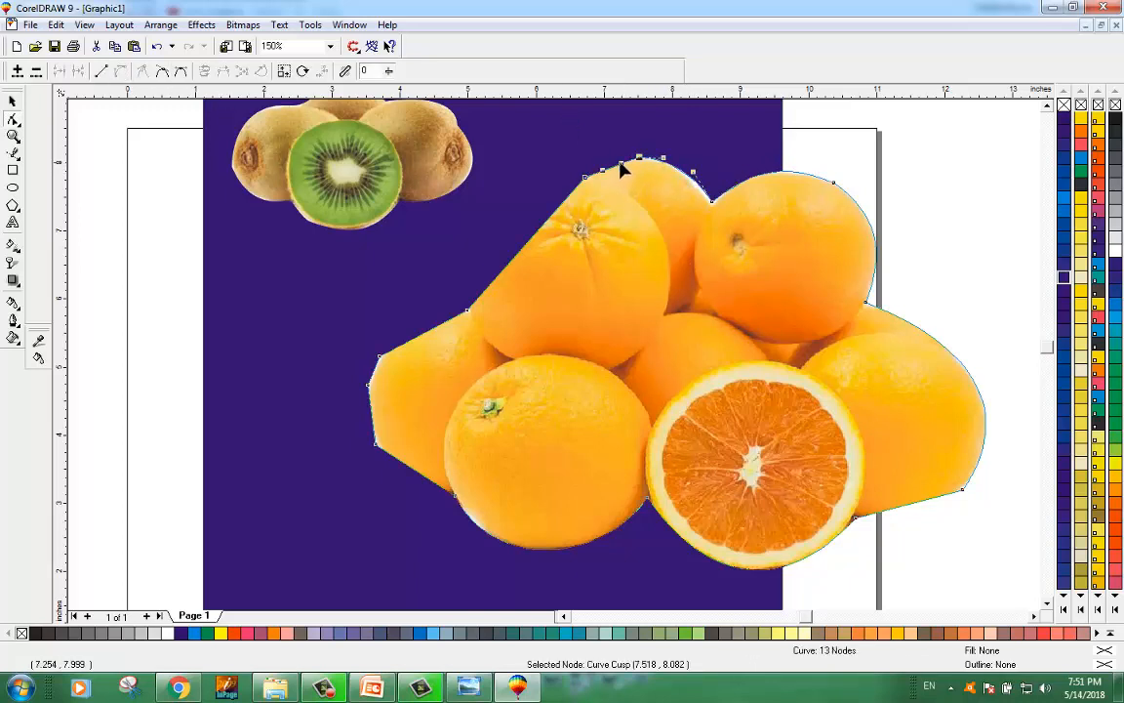
drag(623, 170, 642, 158)
key(Delete)
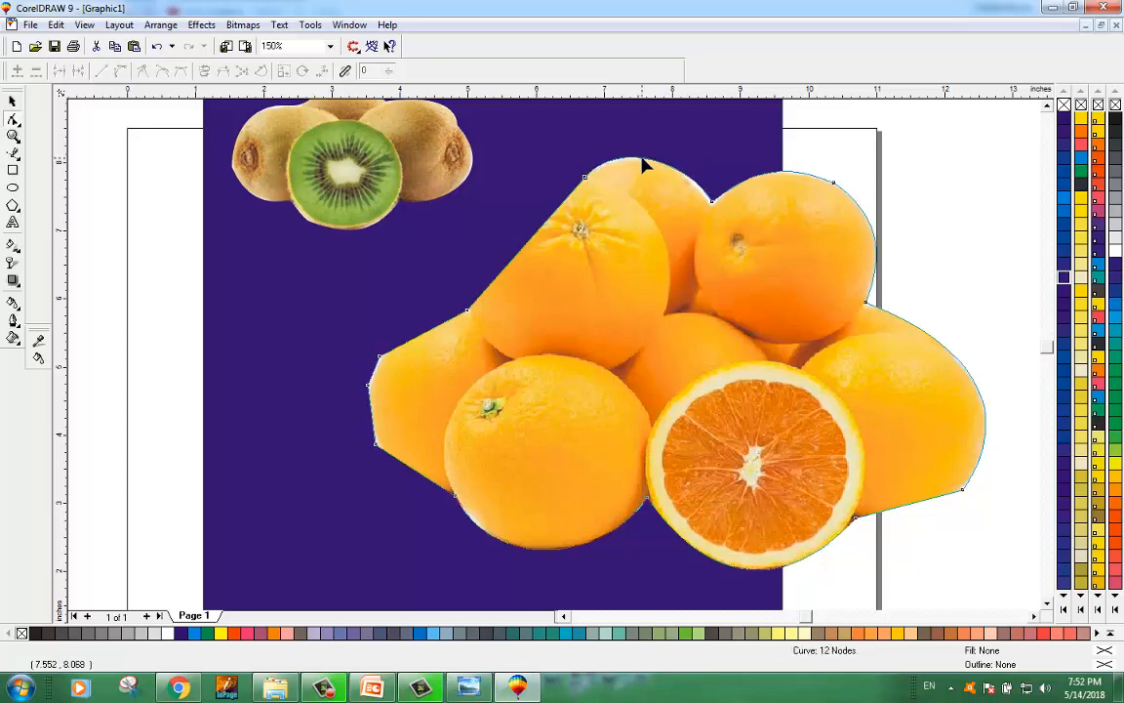
drag(712, 207, 701, 175)
click(712, 208)
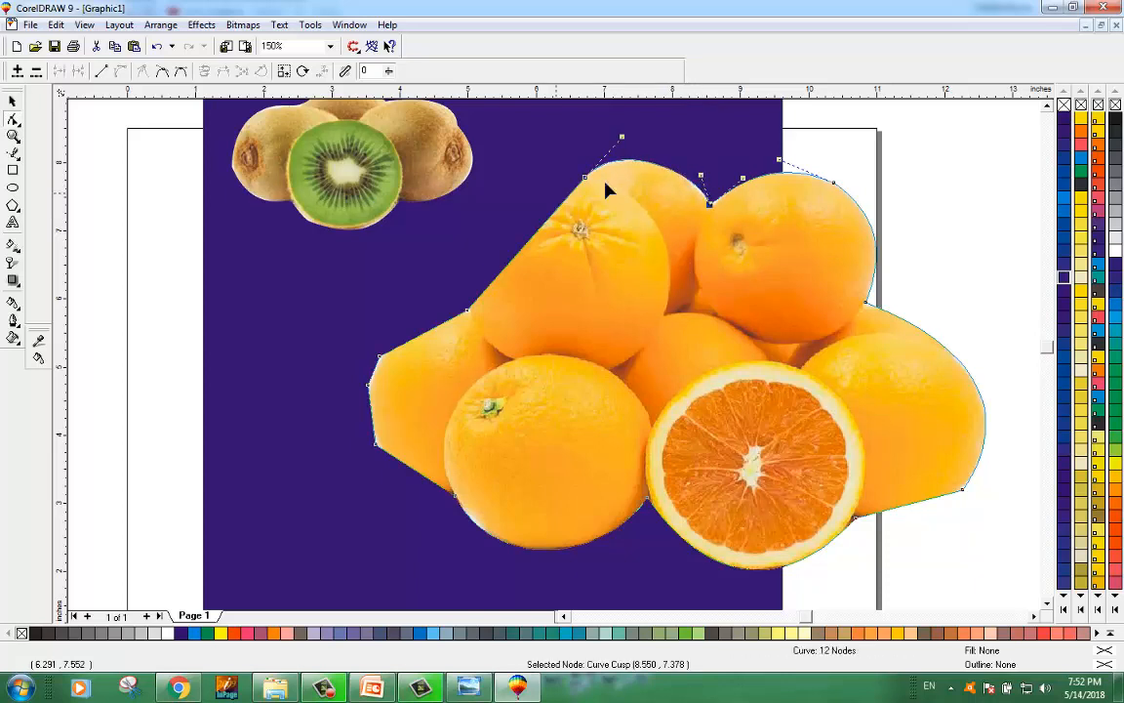
Step: Convert the upper-left diagonal edge to a curve and bend it around the top-left orange
click(532, 237)
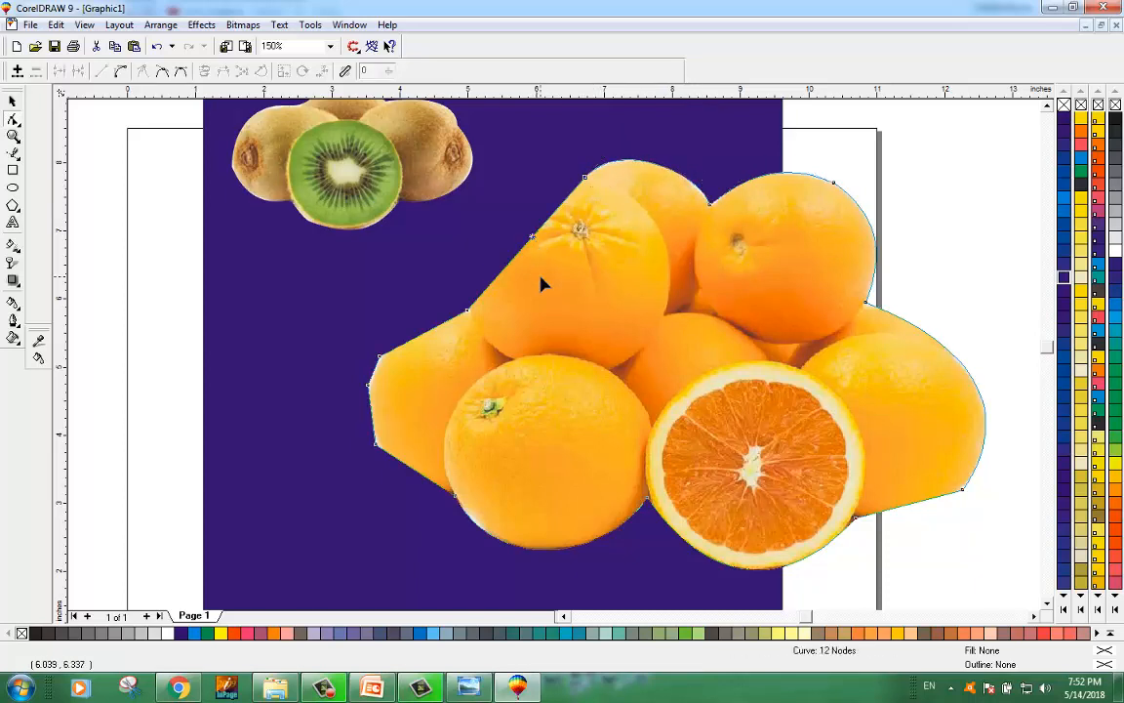
click(120, 70)
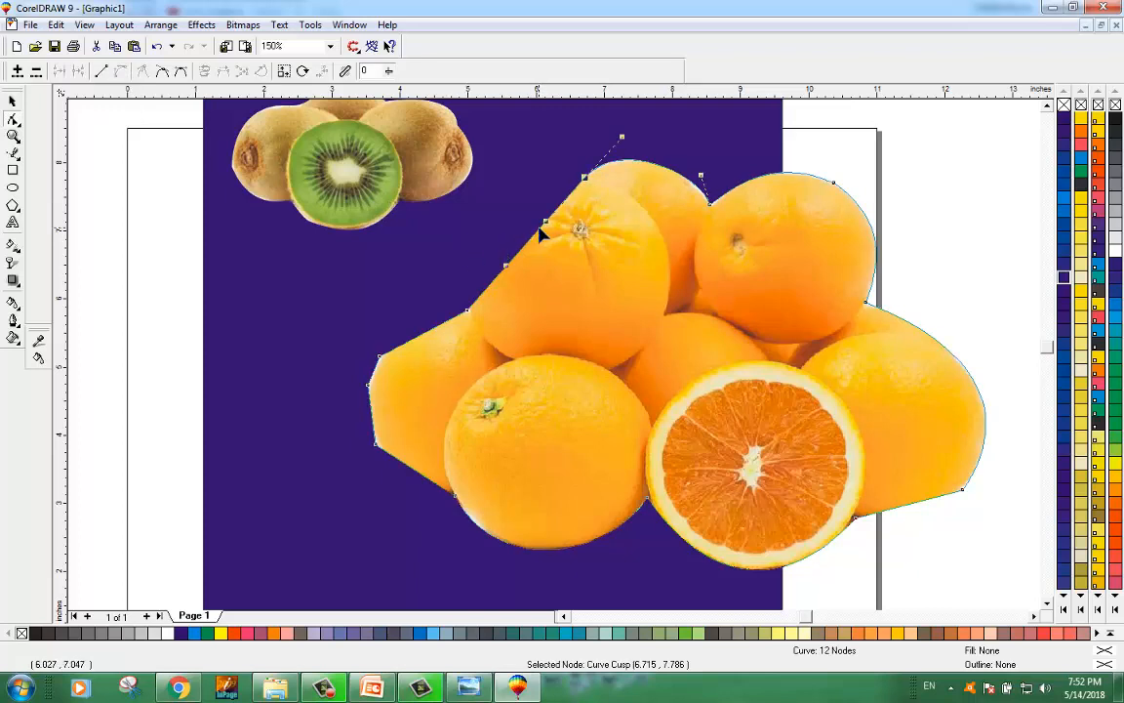
drag(529, 228, 494, 210)
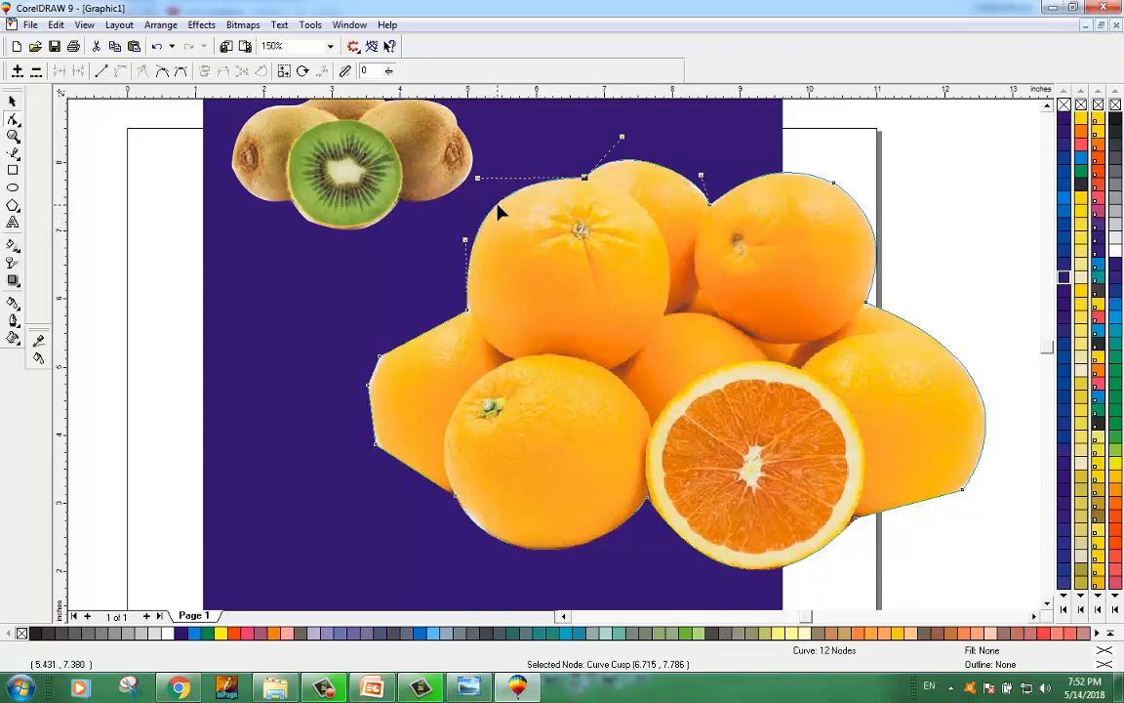
Step: Convert the upper-left segment above the left orange to a curve and bend it outward around the fruit
click(431, 343)
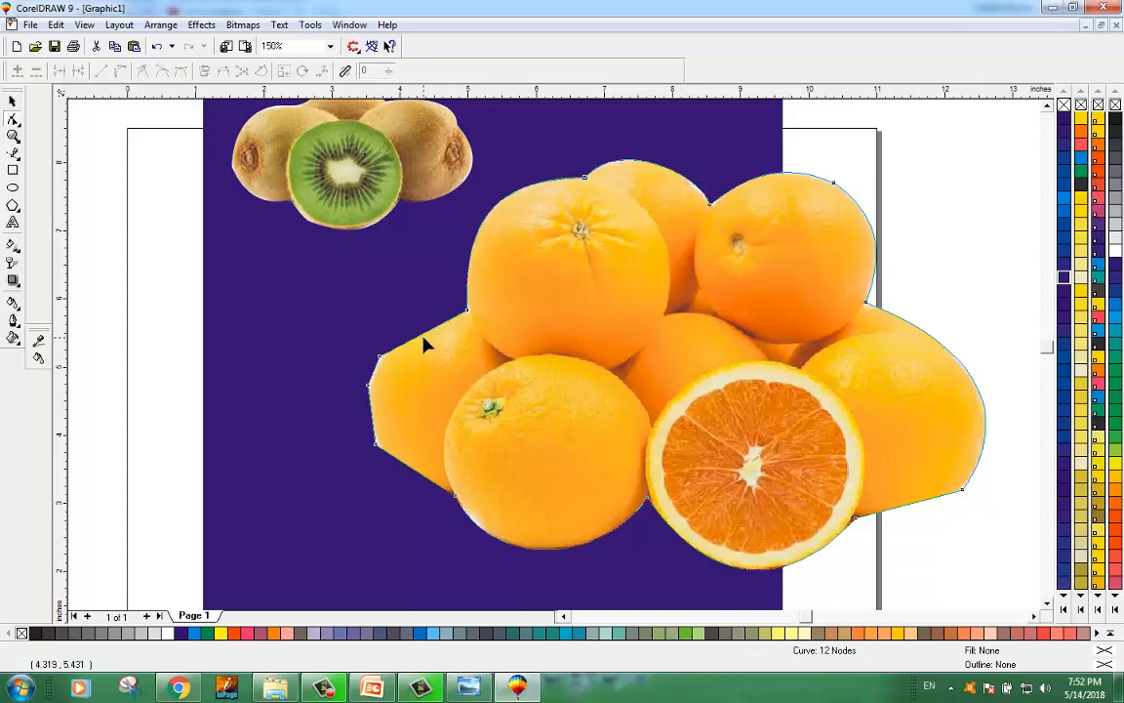
click(424, 333)
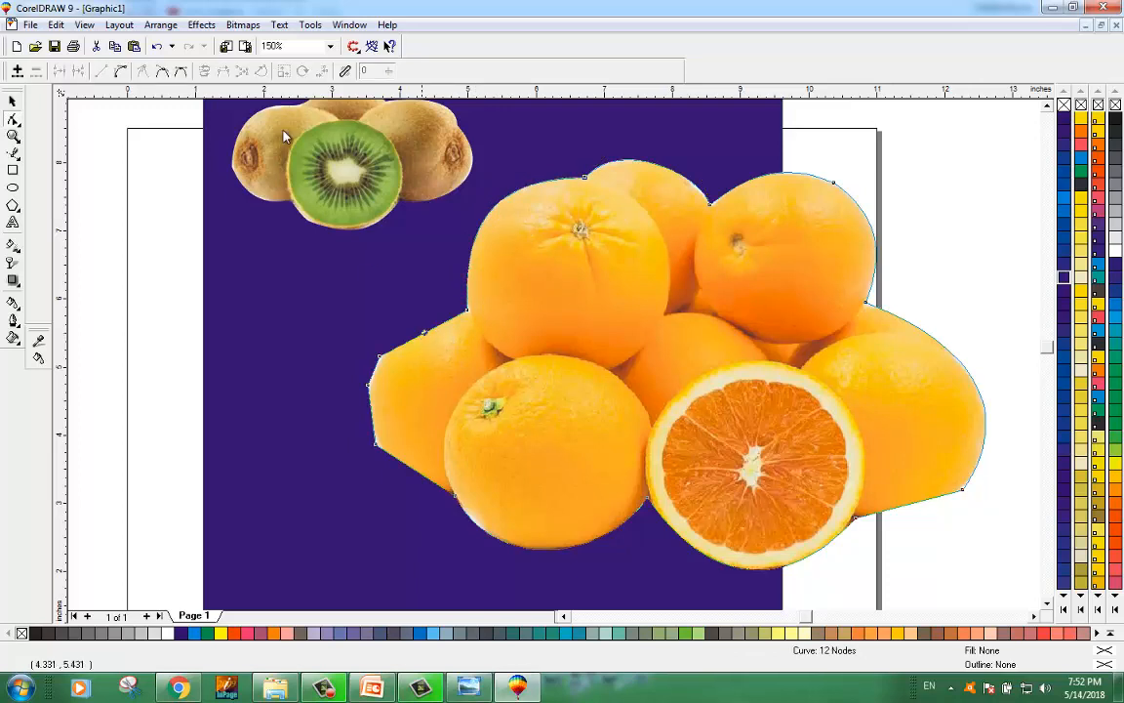
click(123, 73)
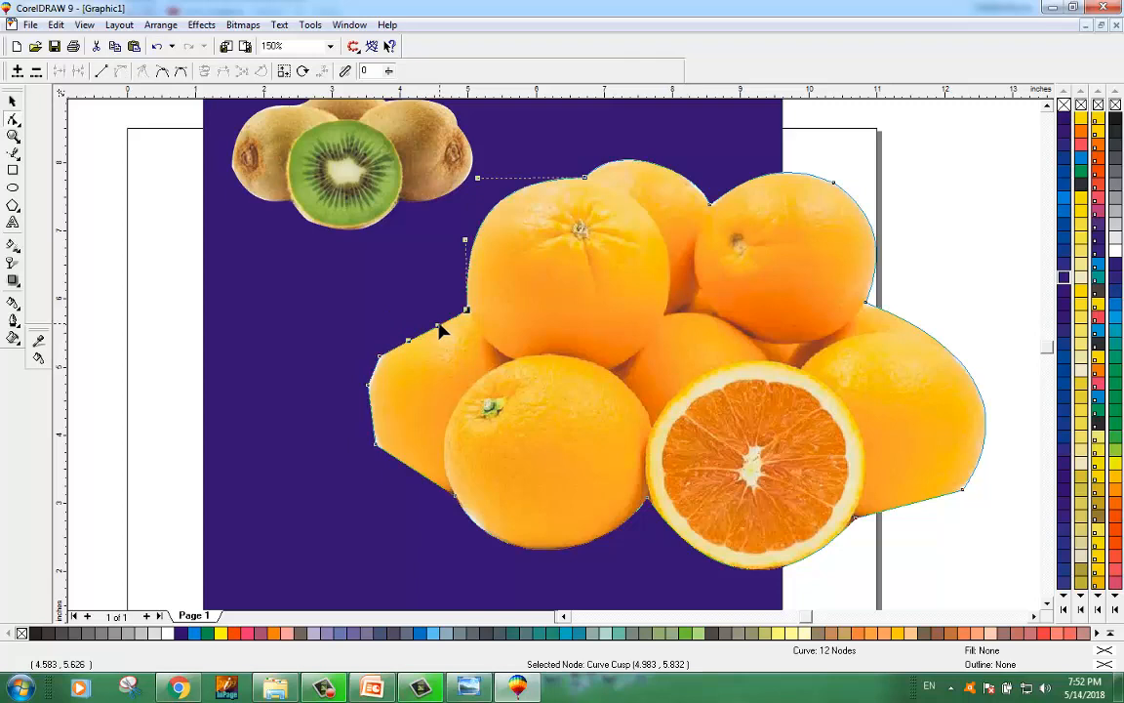
mouse_move(426, 331)
mouse_down()
mouse_move(414, 310)
mouse_move(411, 337)
mouse_up()
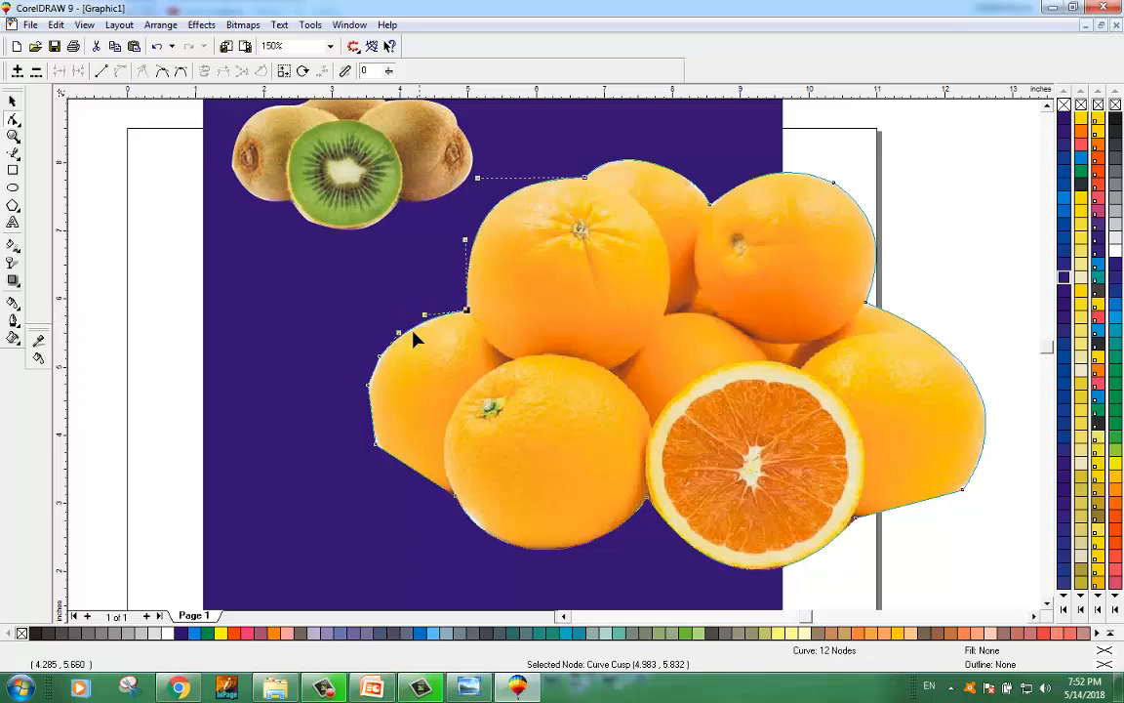
Step: Convert the left edge to a curve and bend it to follow the side of the left-hand orange
click(373, 423)
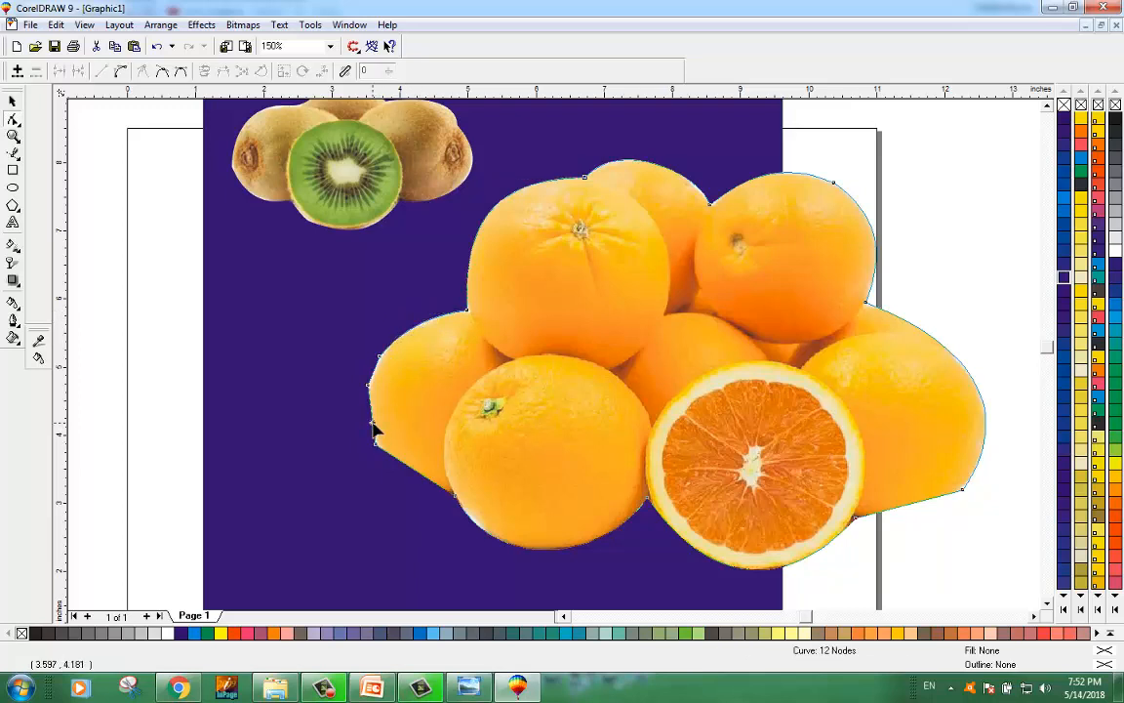
click(122, 76)
click(370, 385)
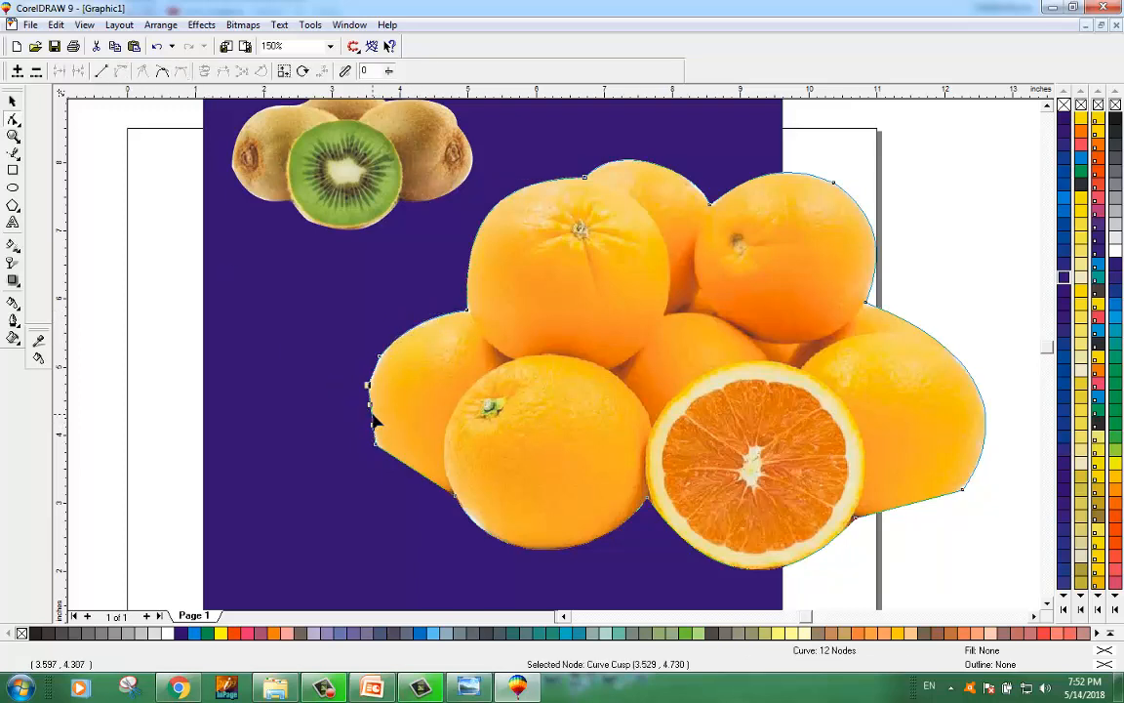
drag(374, 420, 367, 428)
click(368, 422)
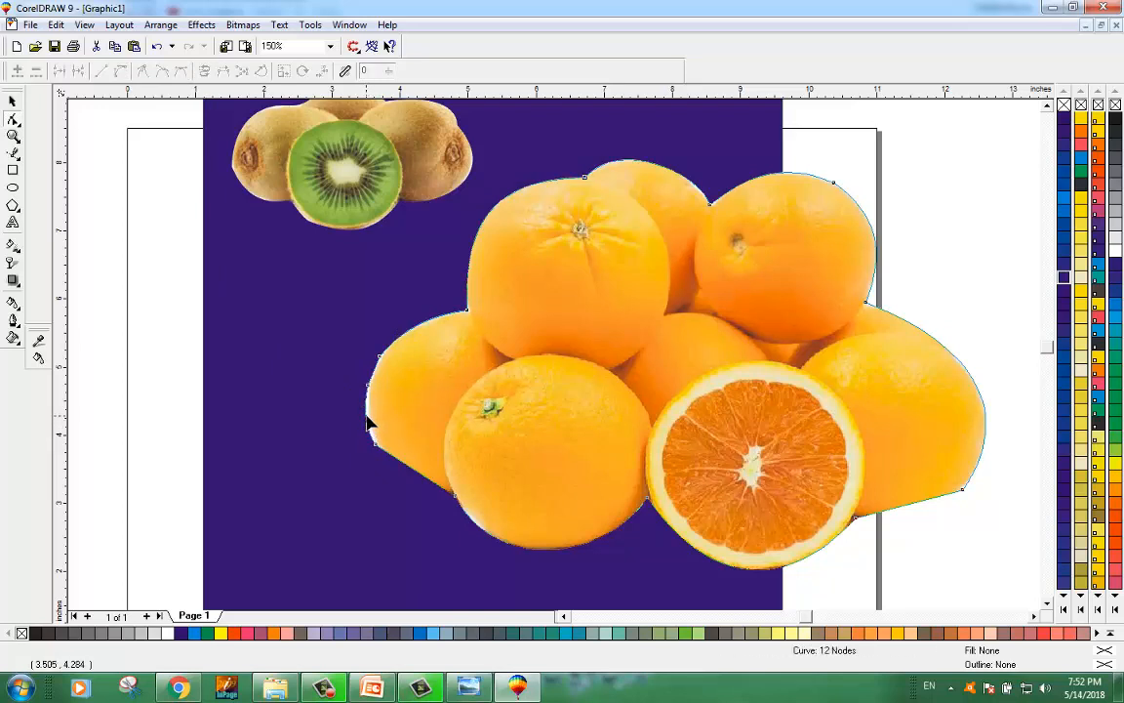
drag(368, 424, 371, 421)
Step: Convert the lower-left edge to a curve and bend it around the bottom of the left orange
click(422, 477)
click(120, 71)
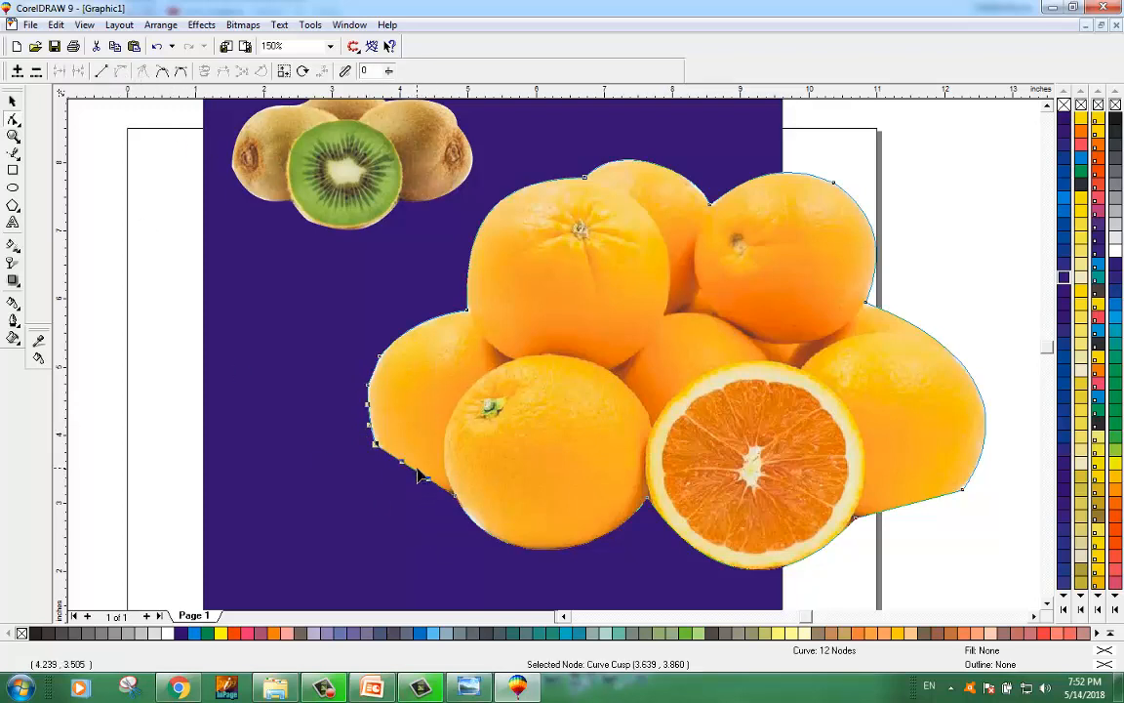
mouse_move(417, 478)
mouse_down()
mouse_move(414, 497)
mouse_move(412, 484)
mouse_up()
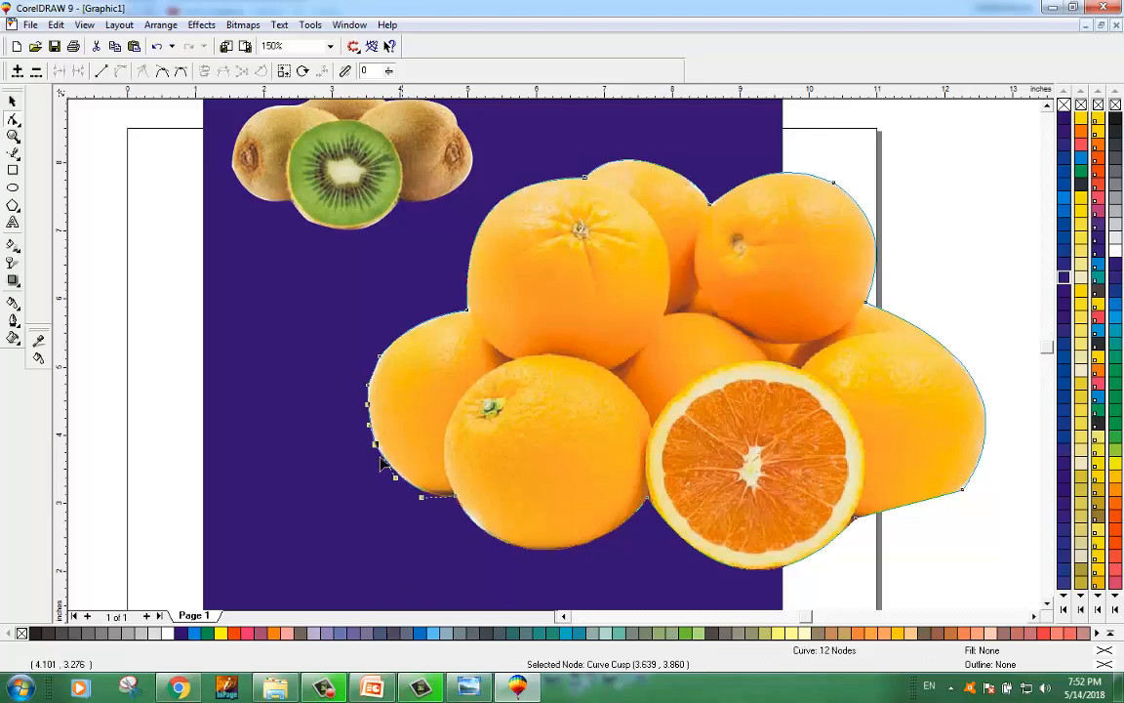
click(96, 438)
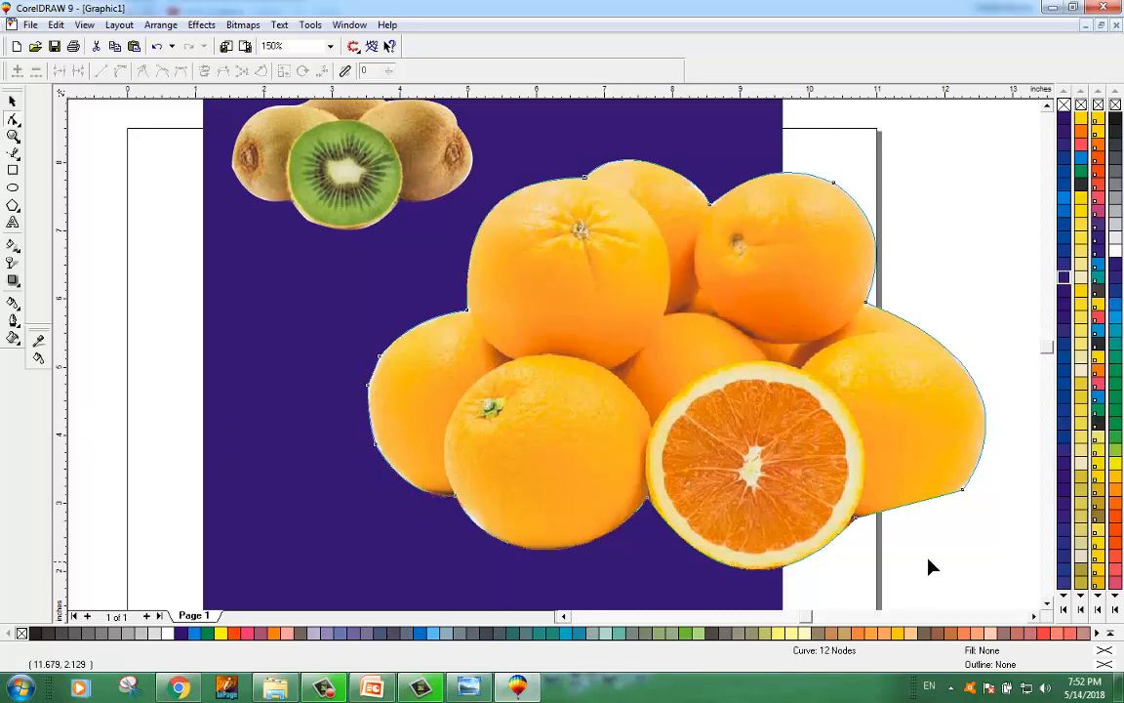
Step: Move the orange photo up and left, then curve its lower-right edge beneath the right-hand orange
click(10, 99)
click(134, 238)
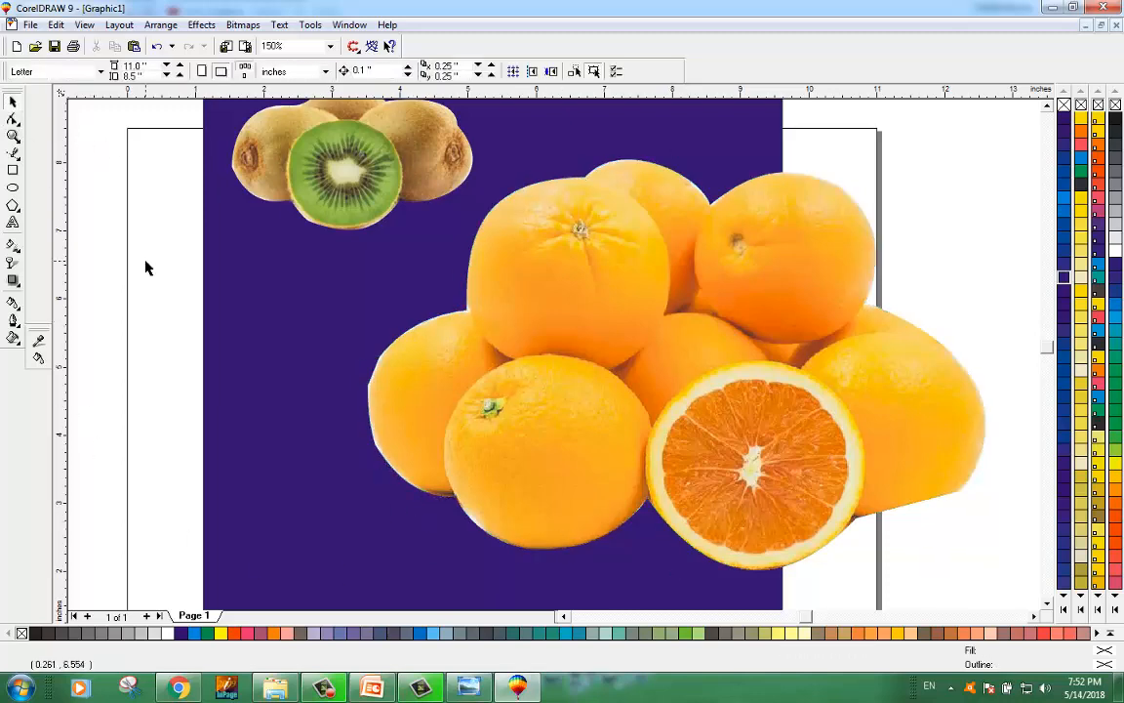
drag(878, 415, 756, 416)
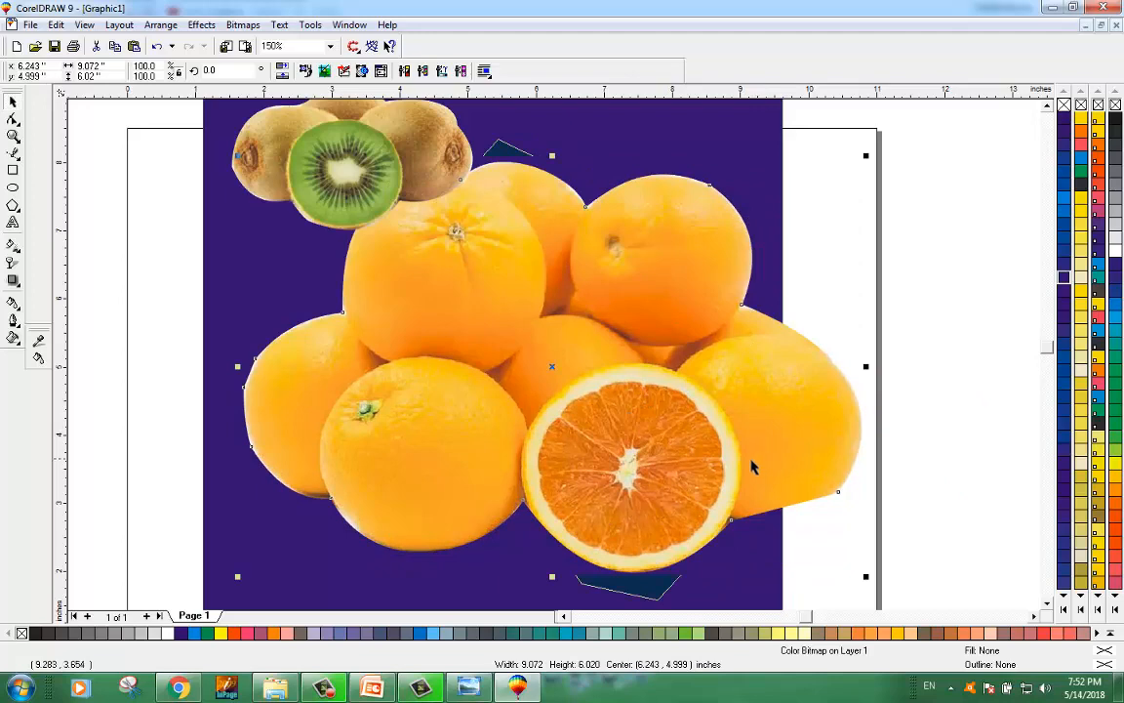
drag(727, 460, 725, 414)
key(F10)
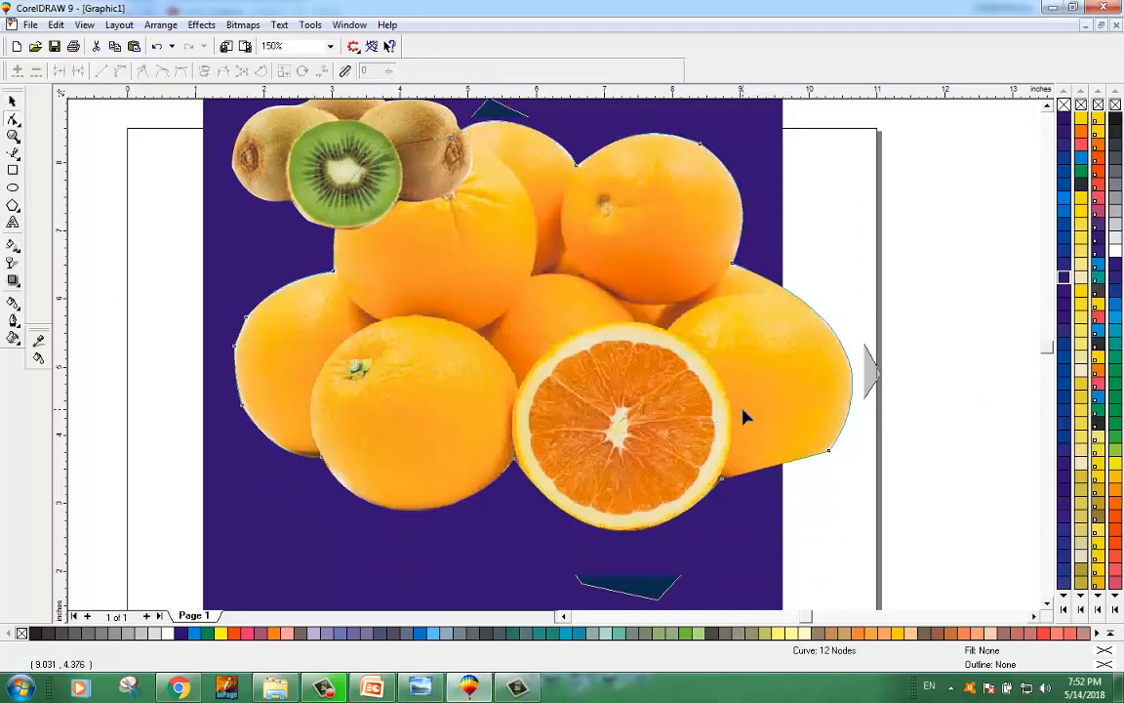
click(785, 463)
click(121, 71)
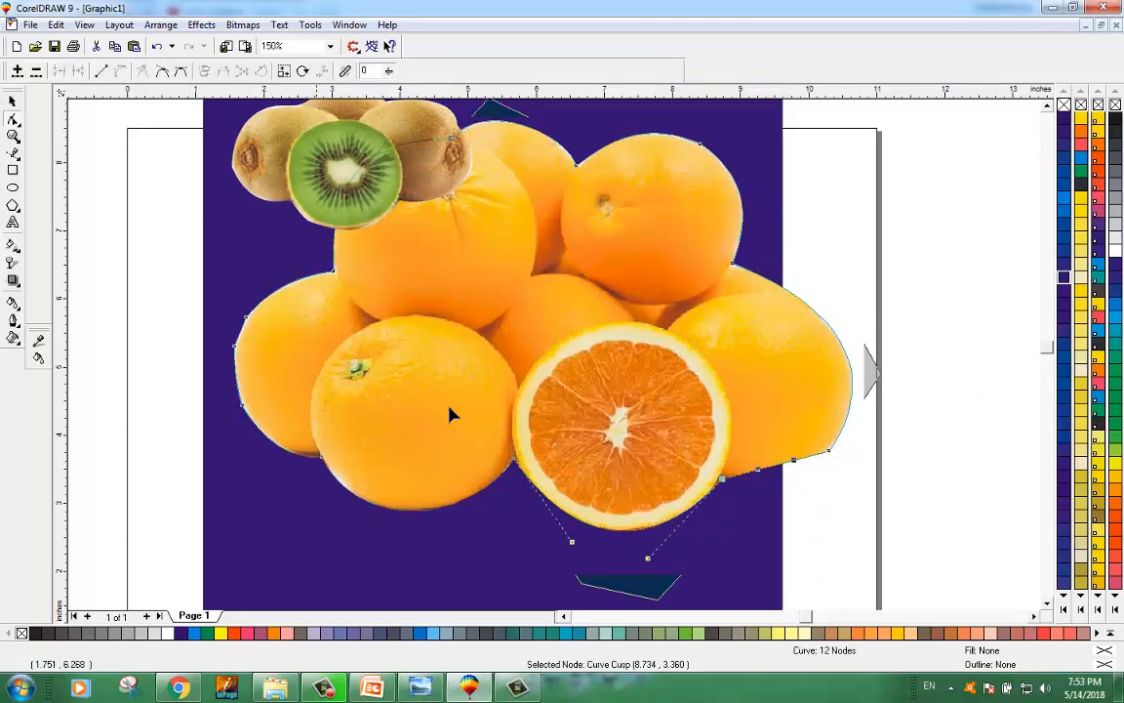
drag(775, 473, 727, 485)
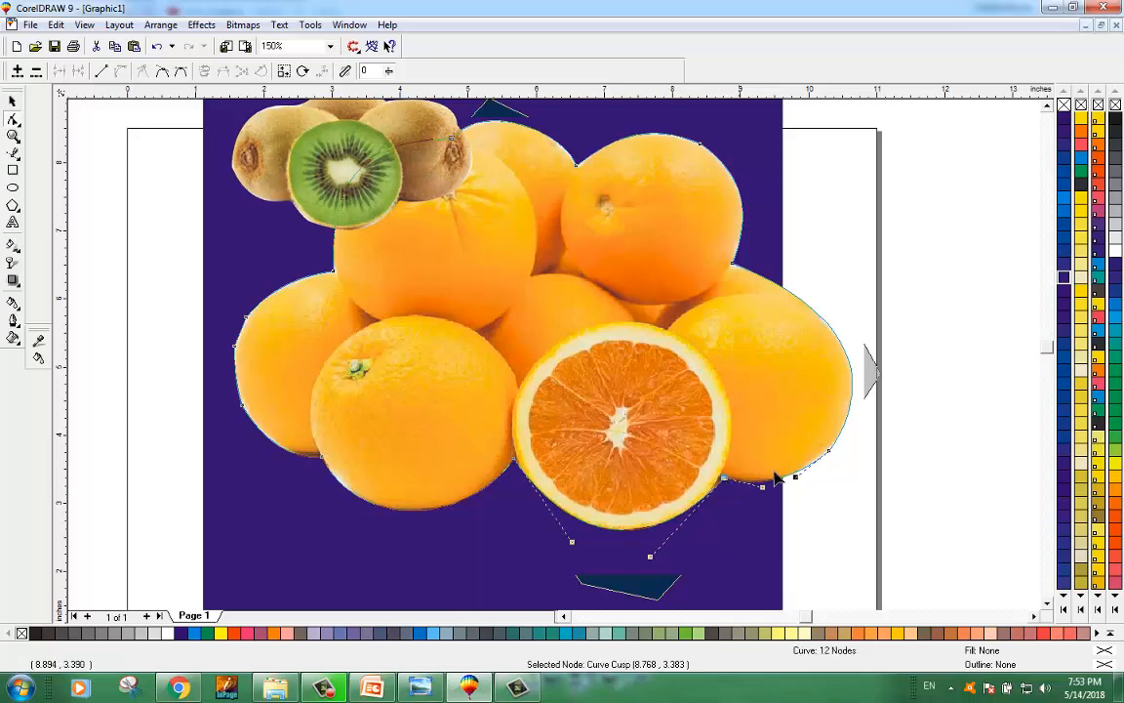
click(829, 453)
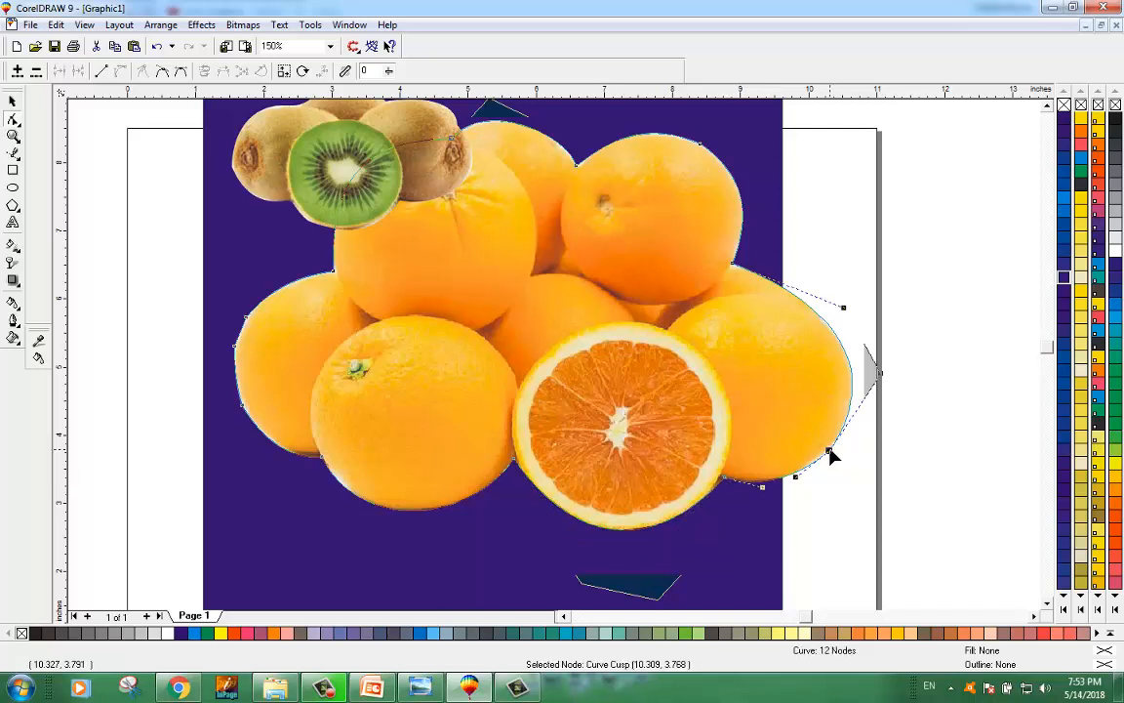
drag(828, 453, 828, 455)
click(918, 444)
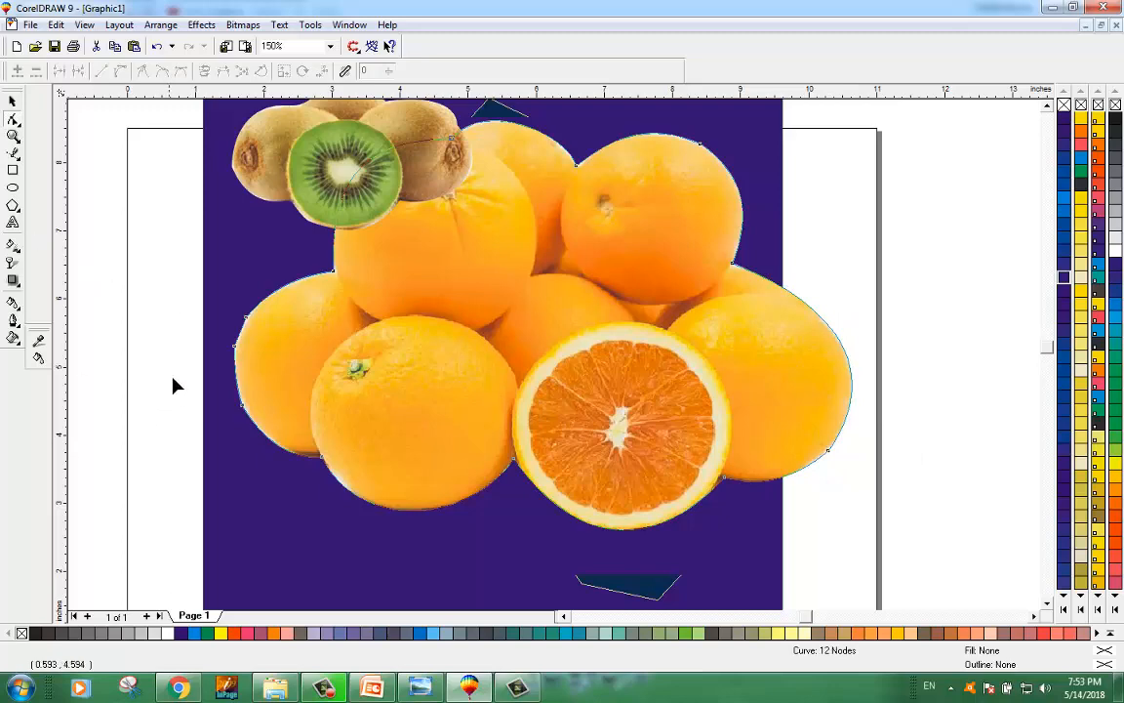
Step: Move the orange photo and scale it down to about 3.75 by 2.49 inches
click(17, 102)
click(124, 273)
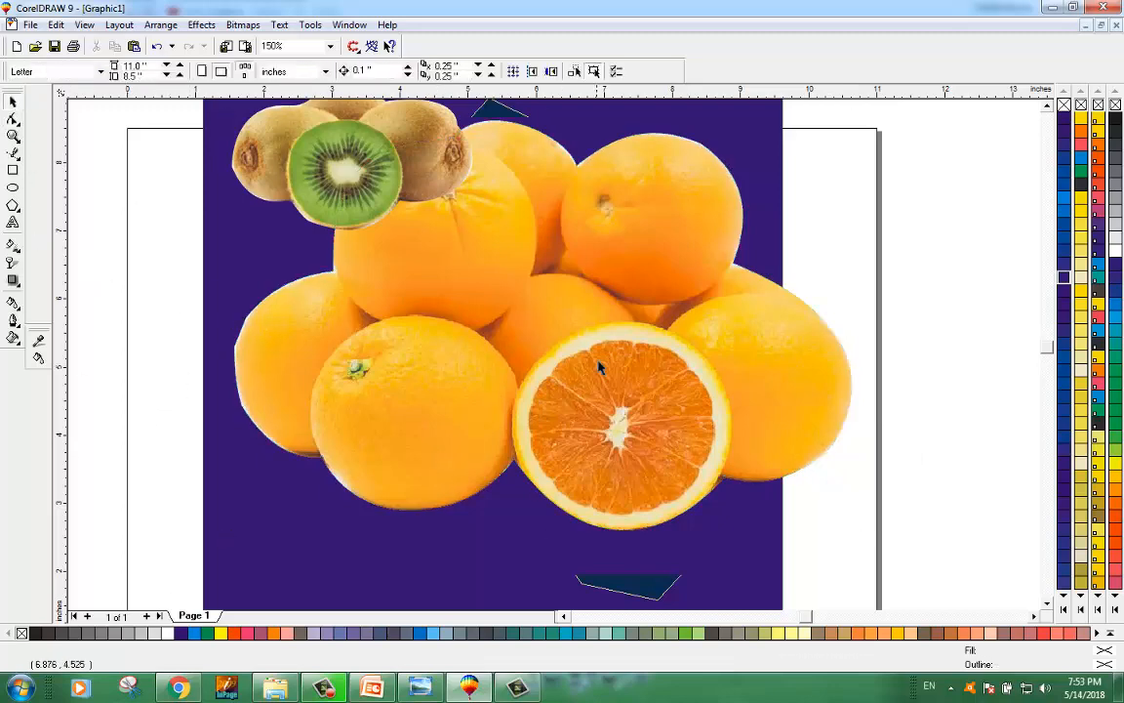
drag(596, 339, 631, 392)
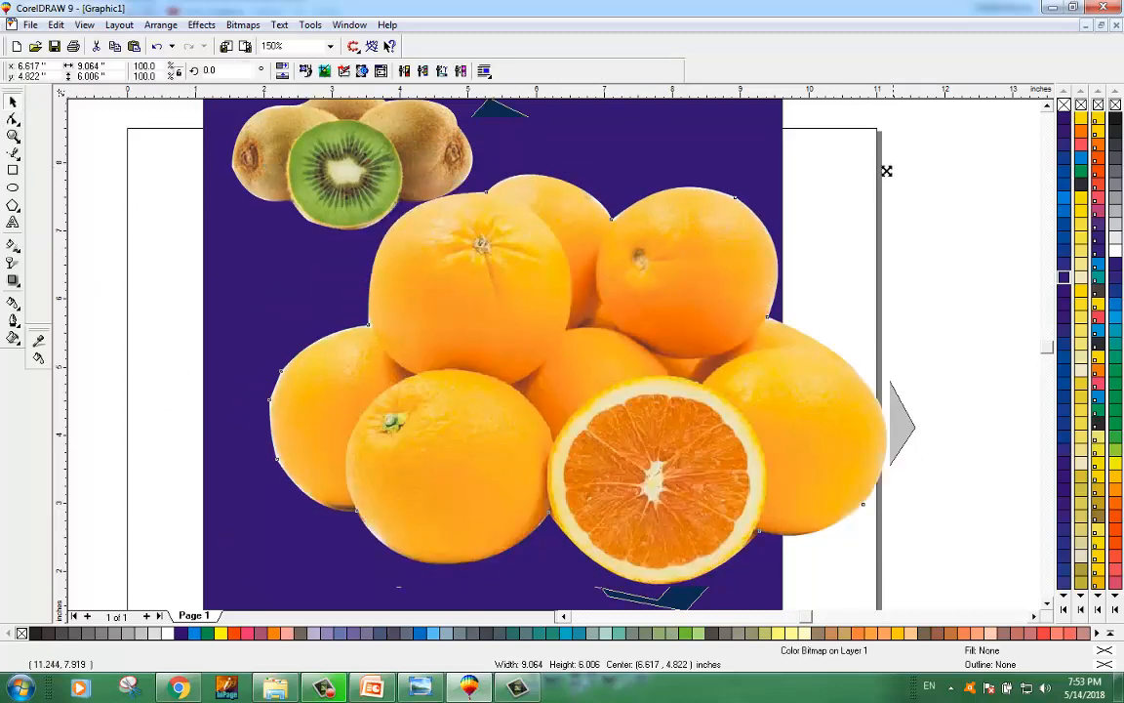
drag(889, 169, 708, 260)
scroll(690, 437, down, 1)
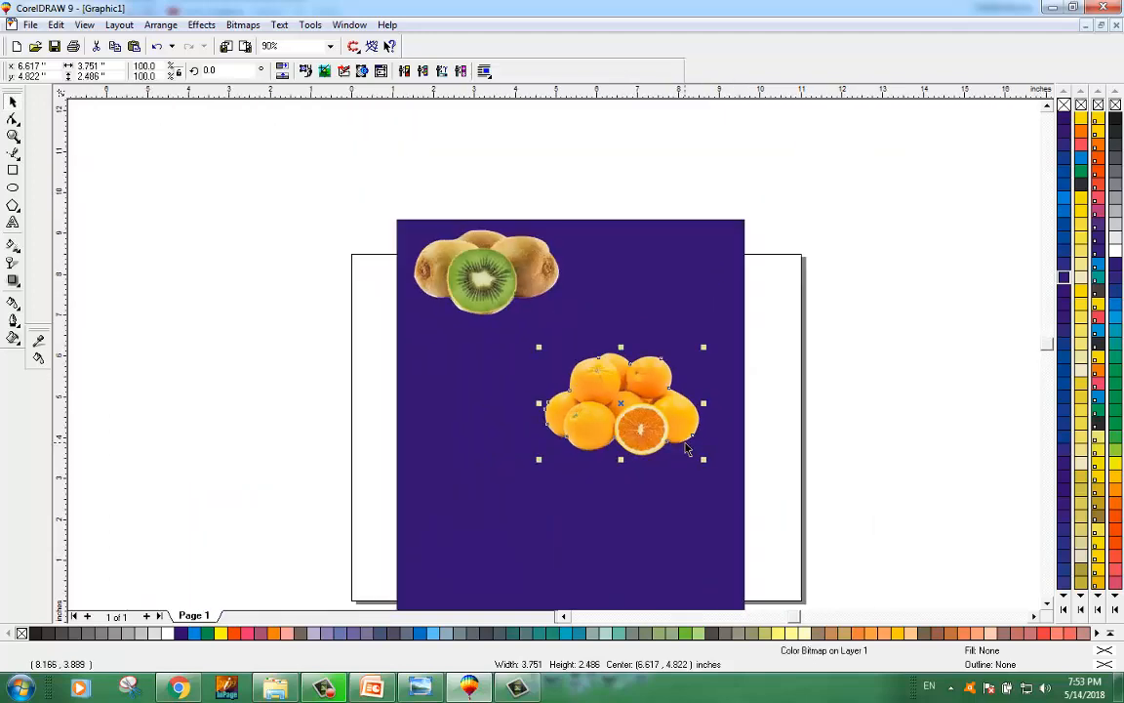
Step: Nudge the orange photo slightly to the left on the purple background
scroll(671, 430, up, 2)
click(934, 373)
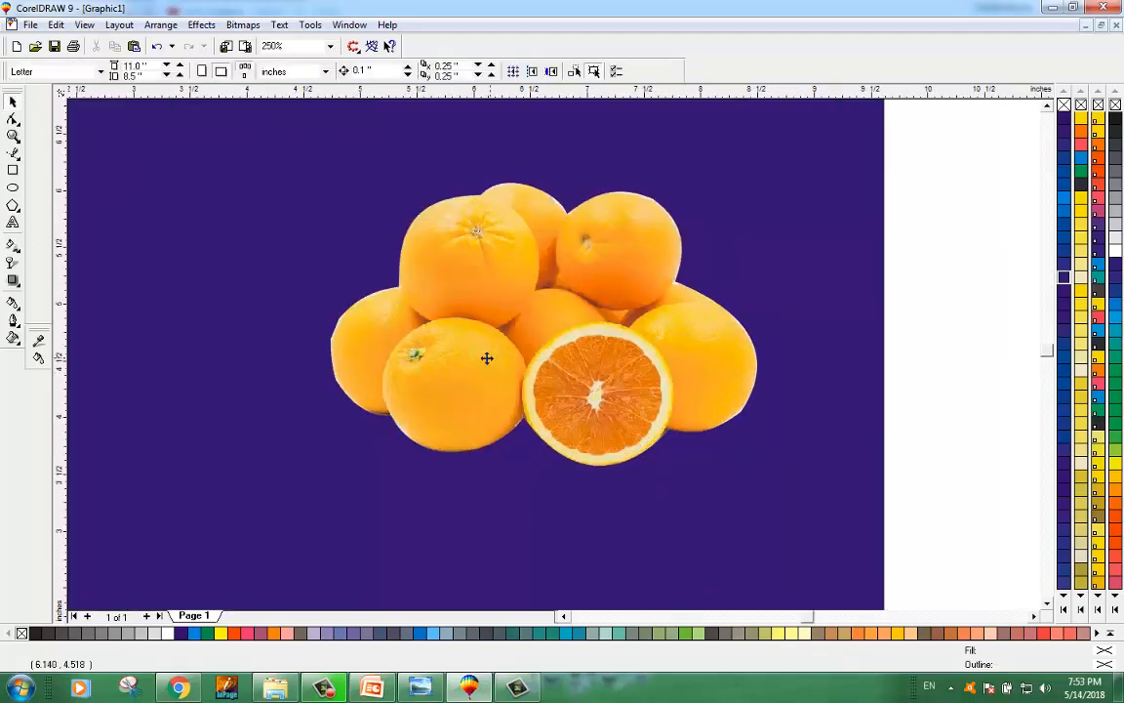
drag(484, 356, 444, 359)
click(960, 349)
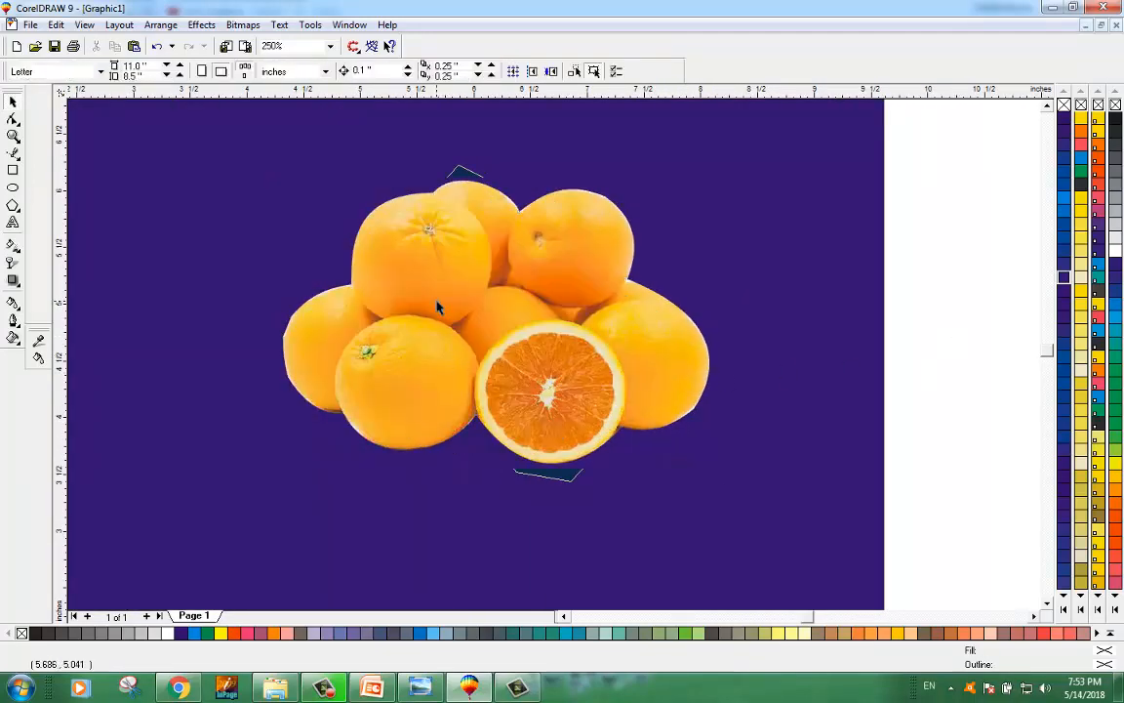
Step: Move the kiwi photo down so it sits below the orange photo
scroll(439, 308, up, 1)
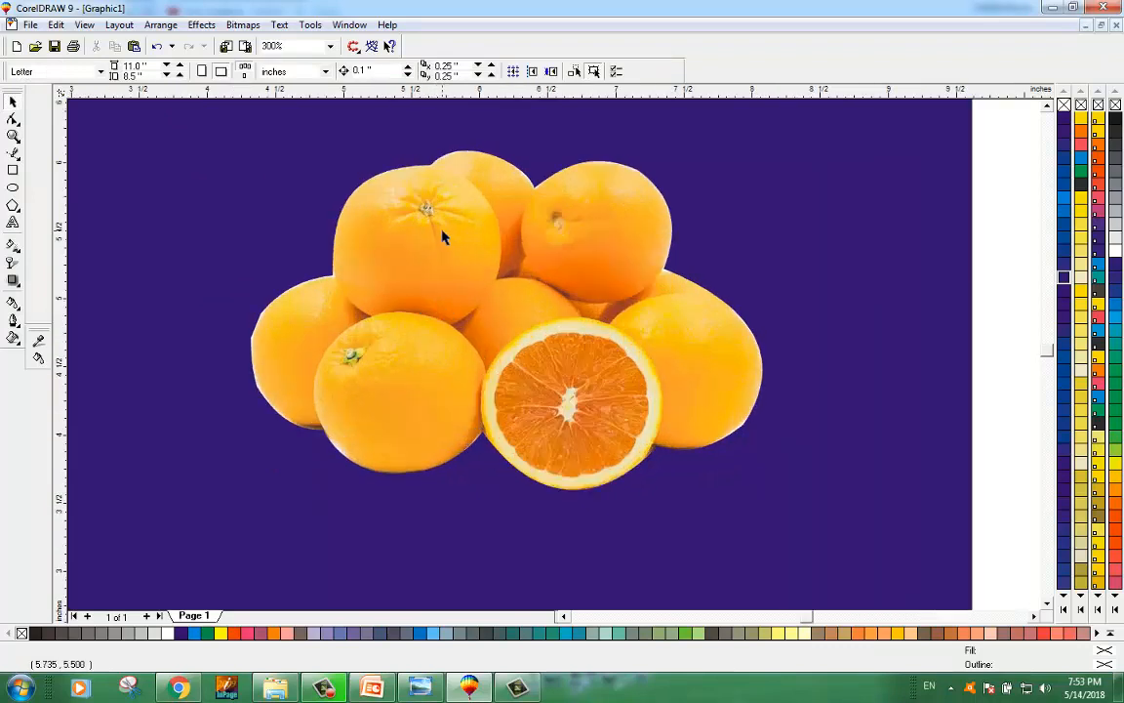
scroll(436, 164, up, 1)
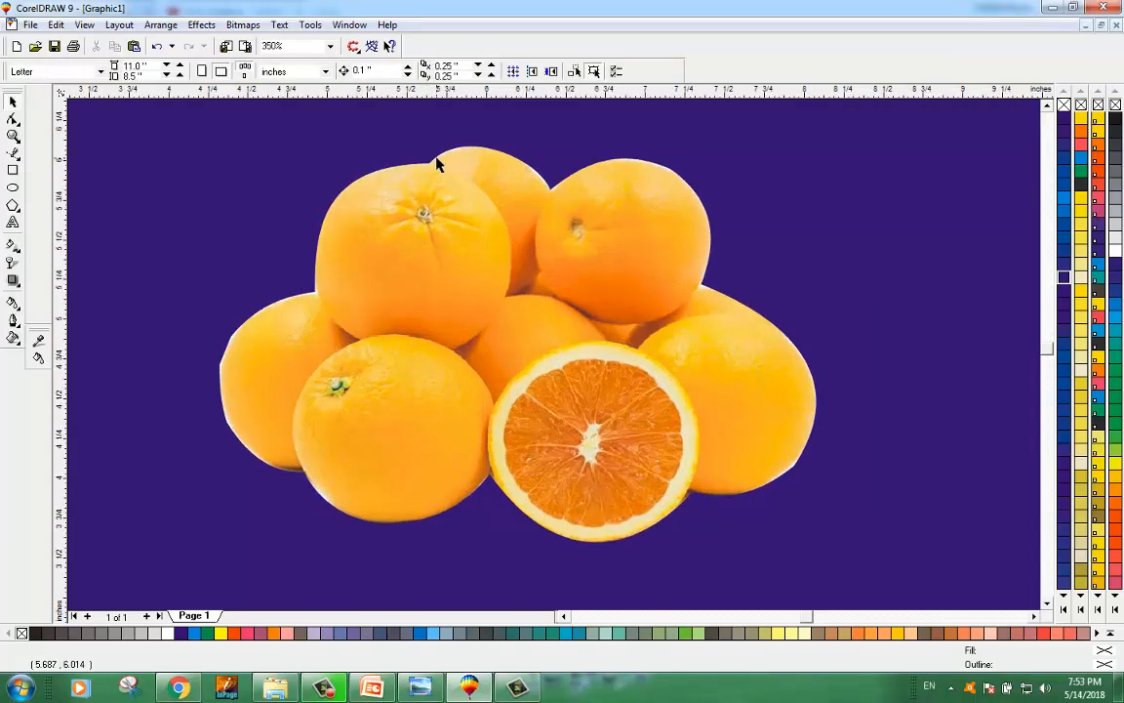
scroll(436, 164, up, 1)
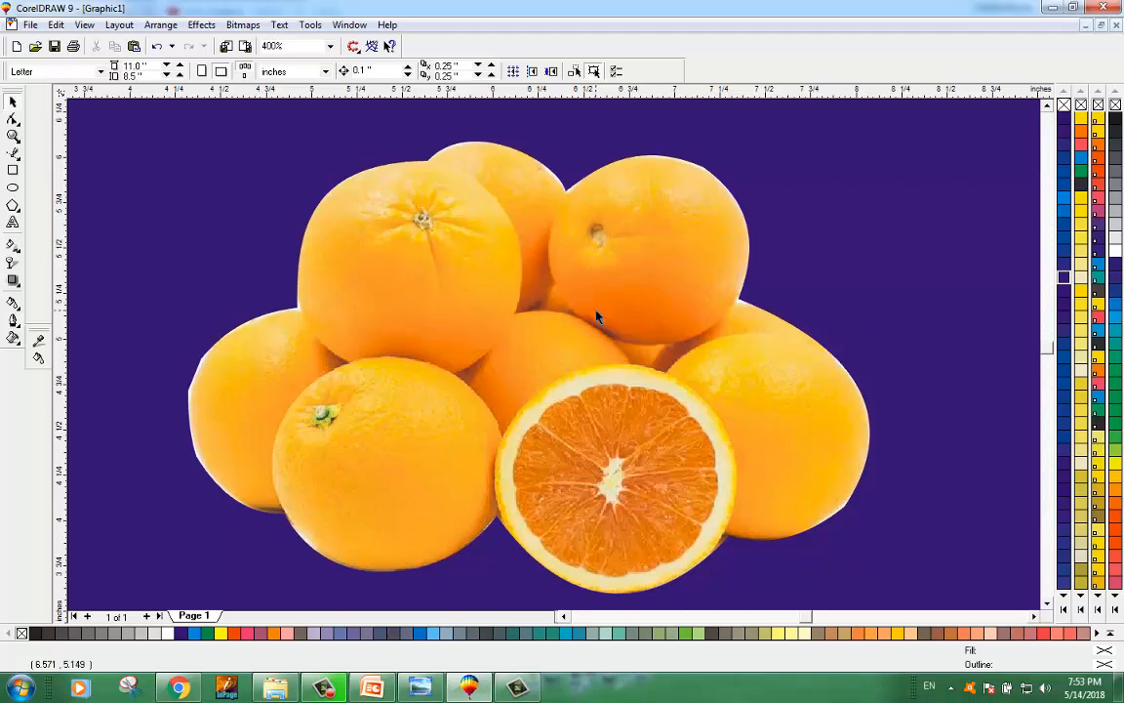
key(F3)
key(F3)
drag(436, 169, 521, 422)
scroll(520, 423, up, 1)
scroll(644, 277, up, 1)
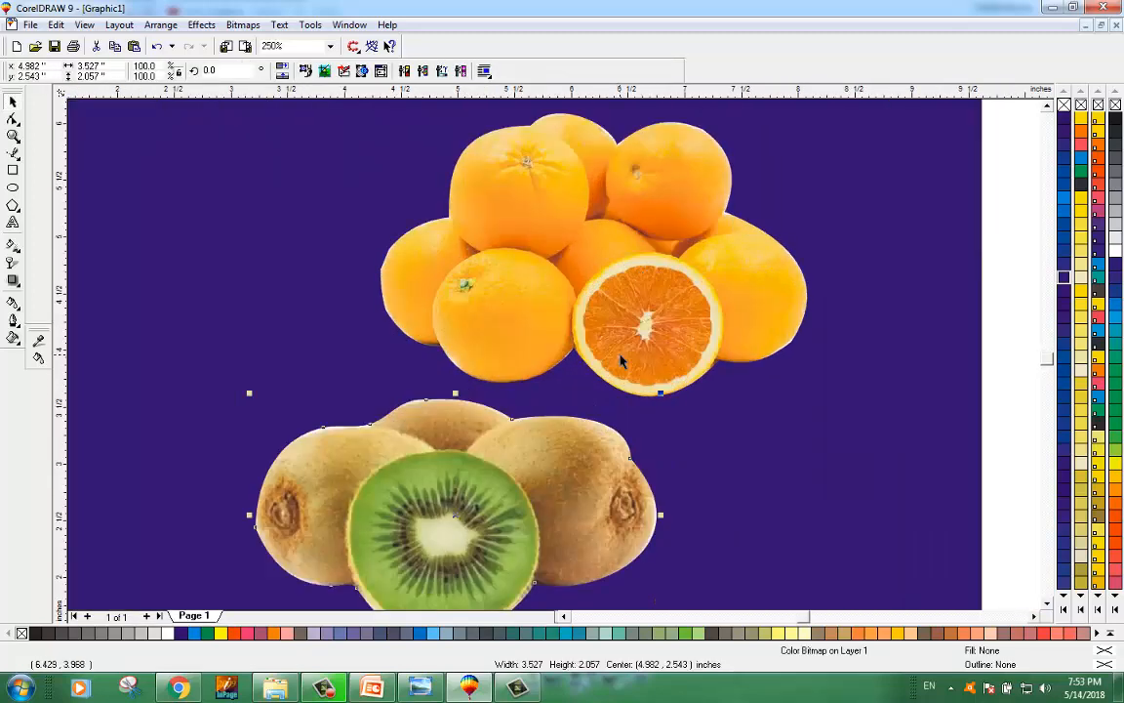
scroll(639, 357, down, 1)
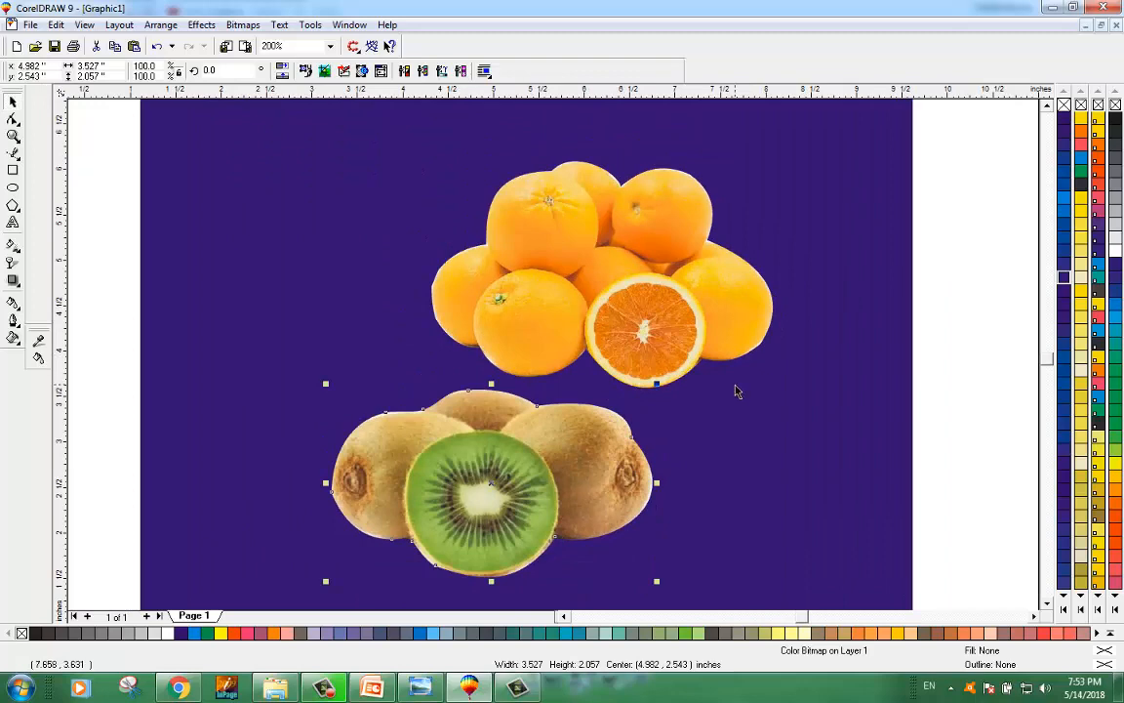
right_click(753, 422)
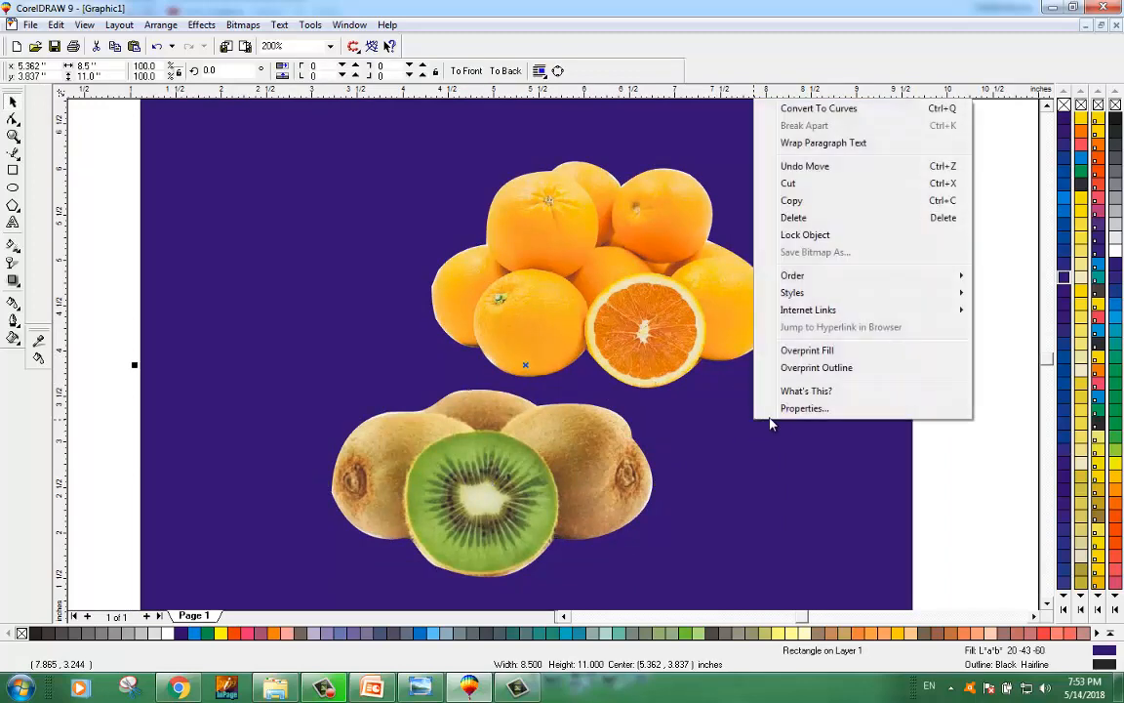
right_click(667, 147)
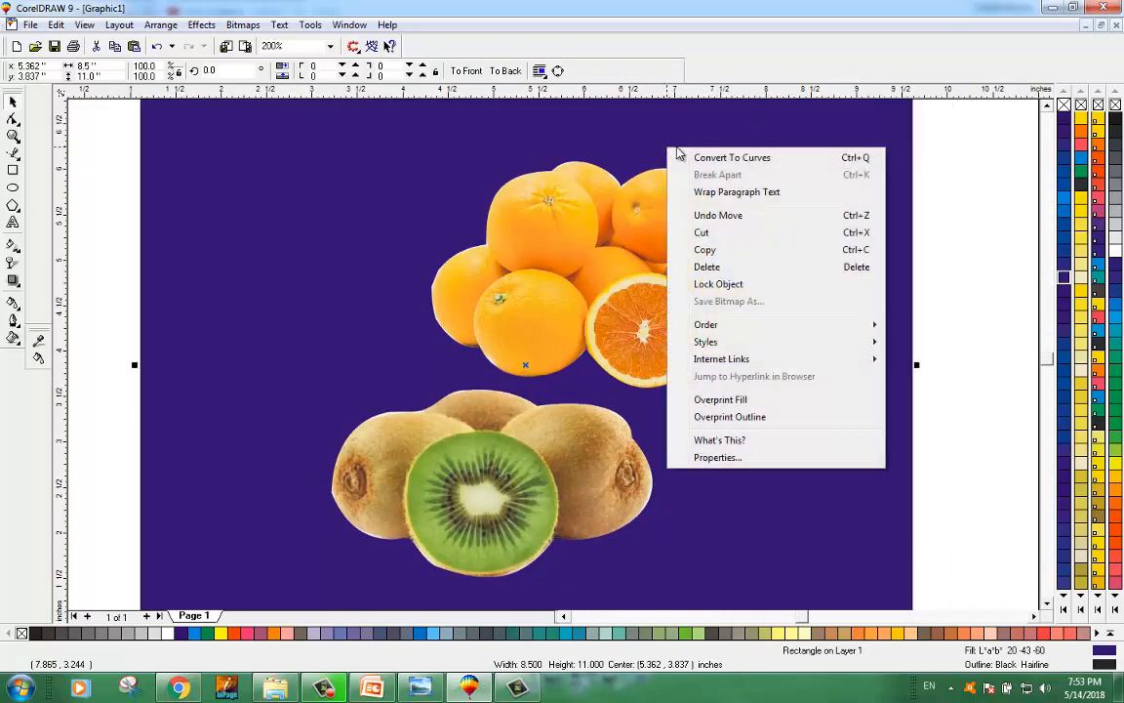
click(651, 169)
click(652, 178)
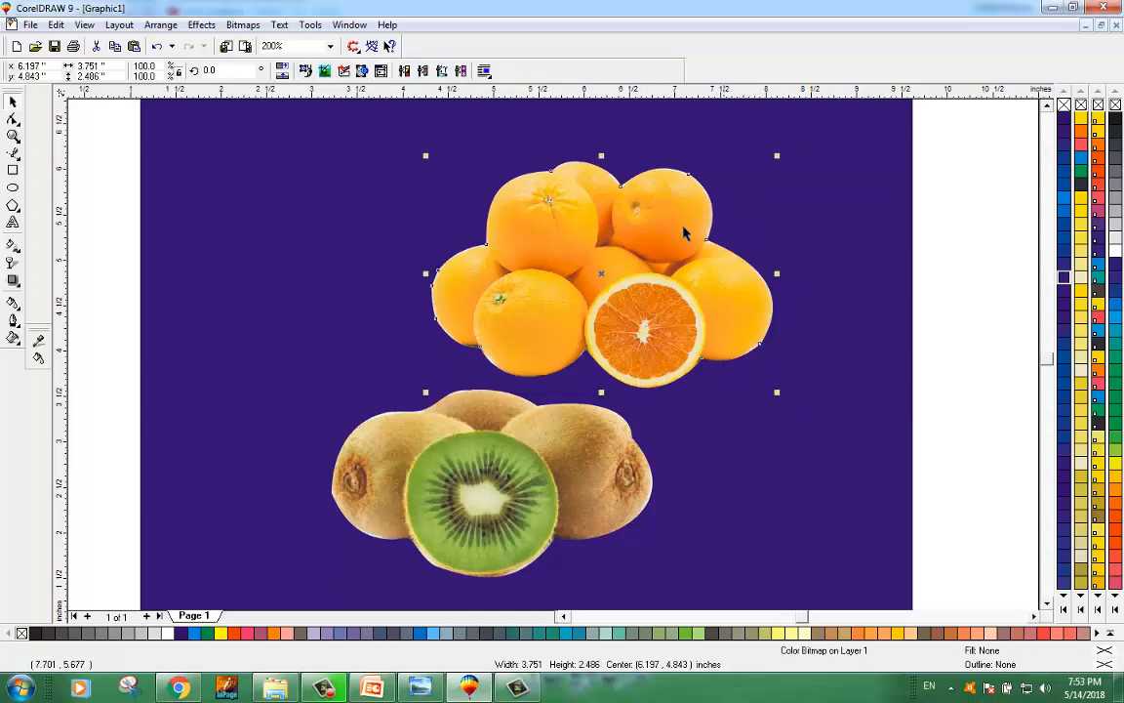
right_click(674, 227)
right_click(780, 198)
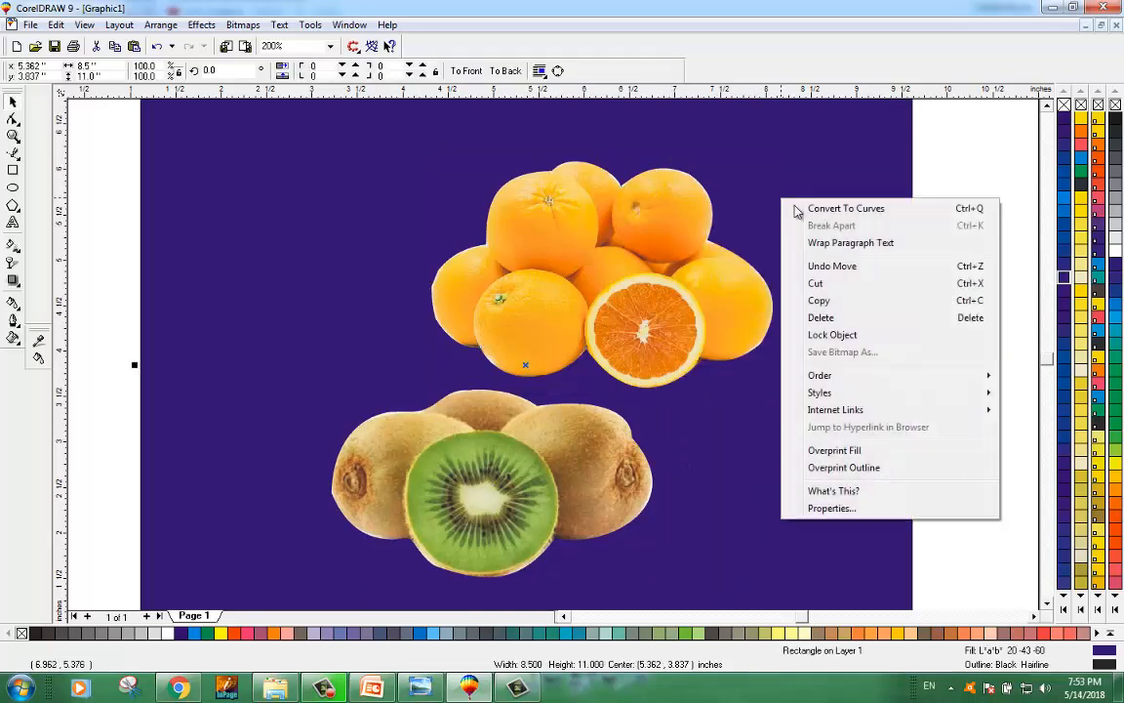
click(690, 151)
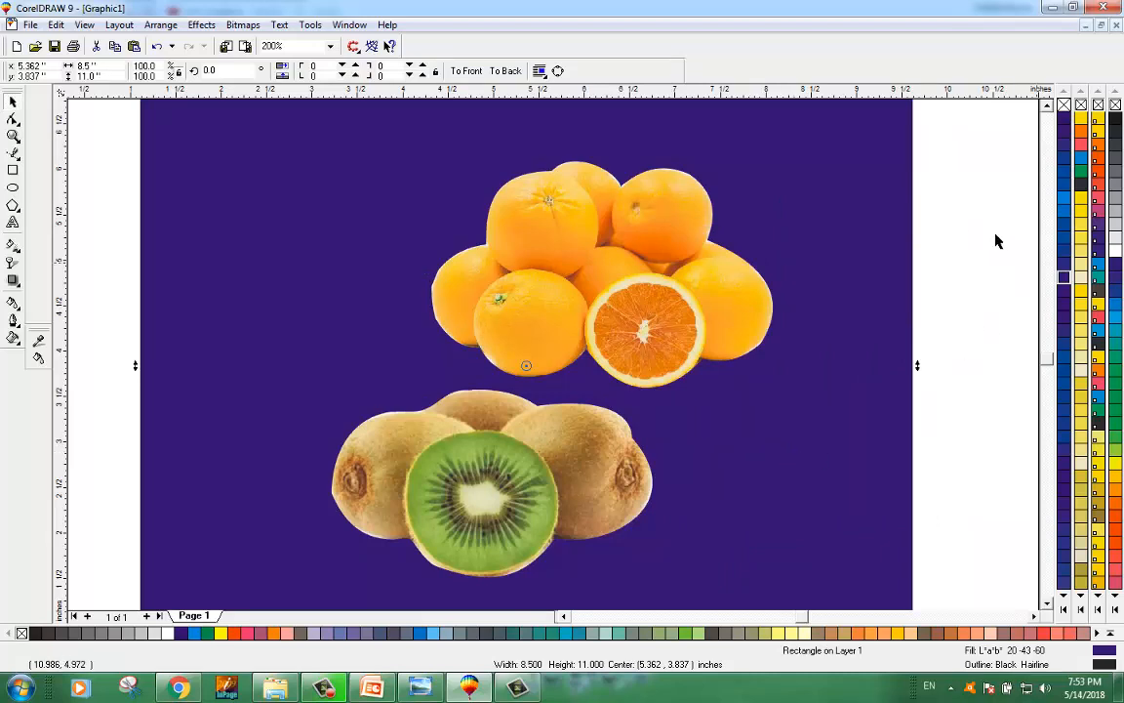
click(969, 238)
right_click(969, 238)
click(966, 242)
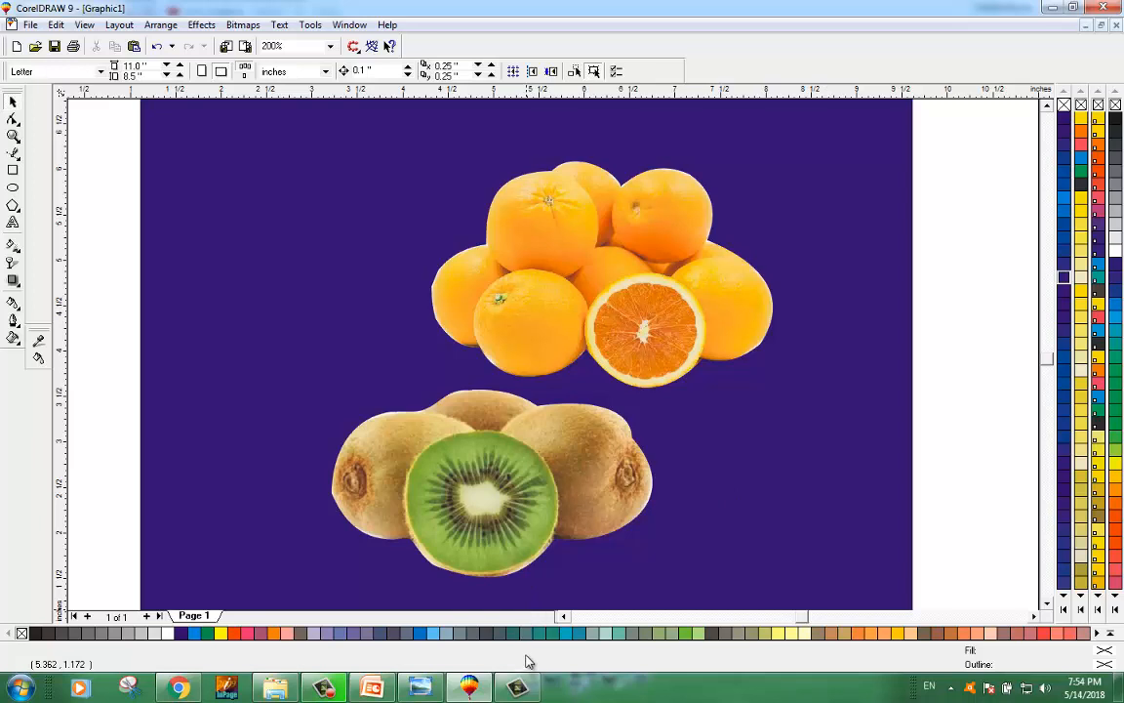
click(322, 689)
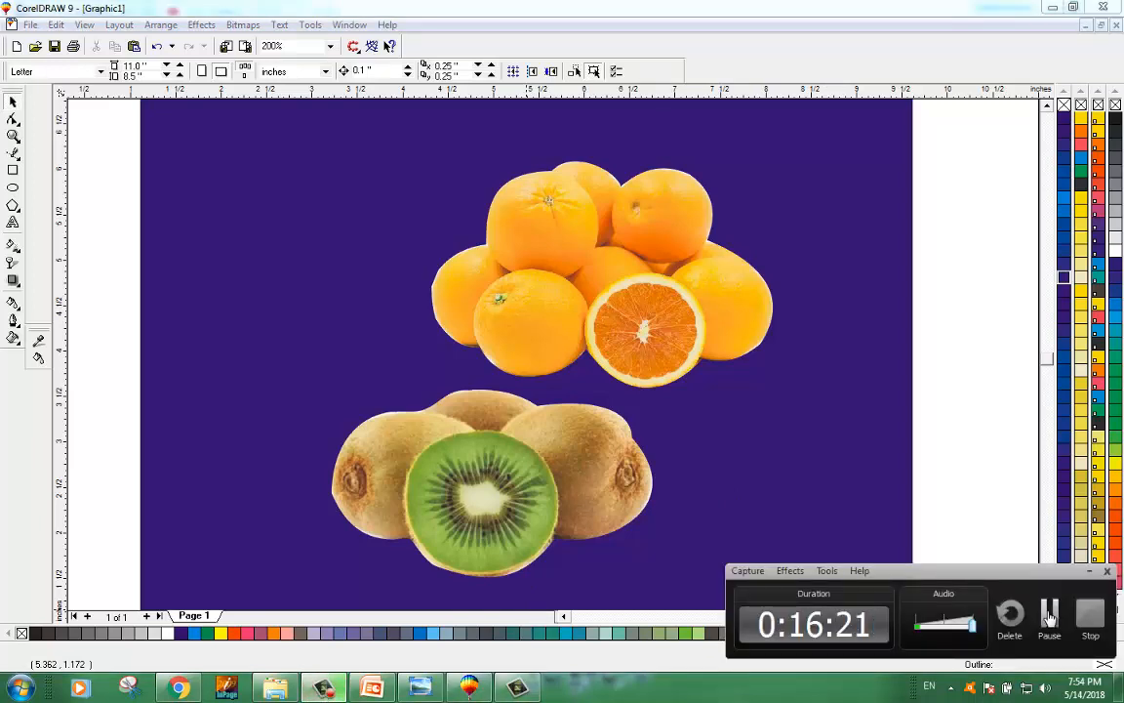
click(1090, 572)
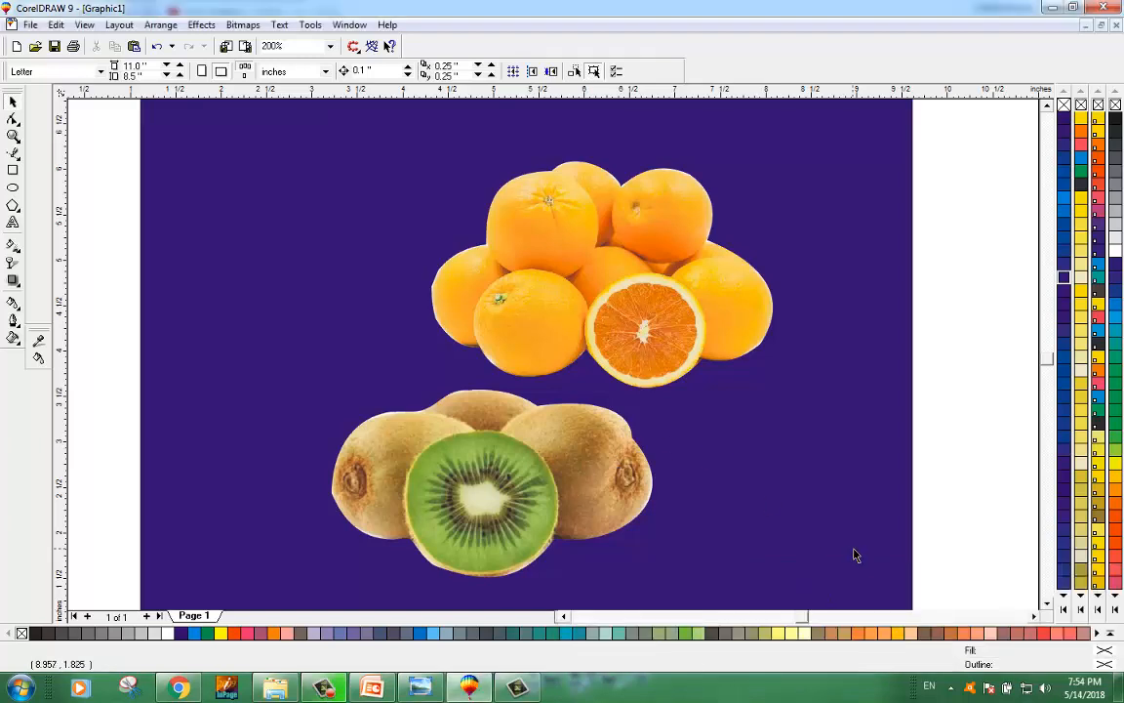